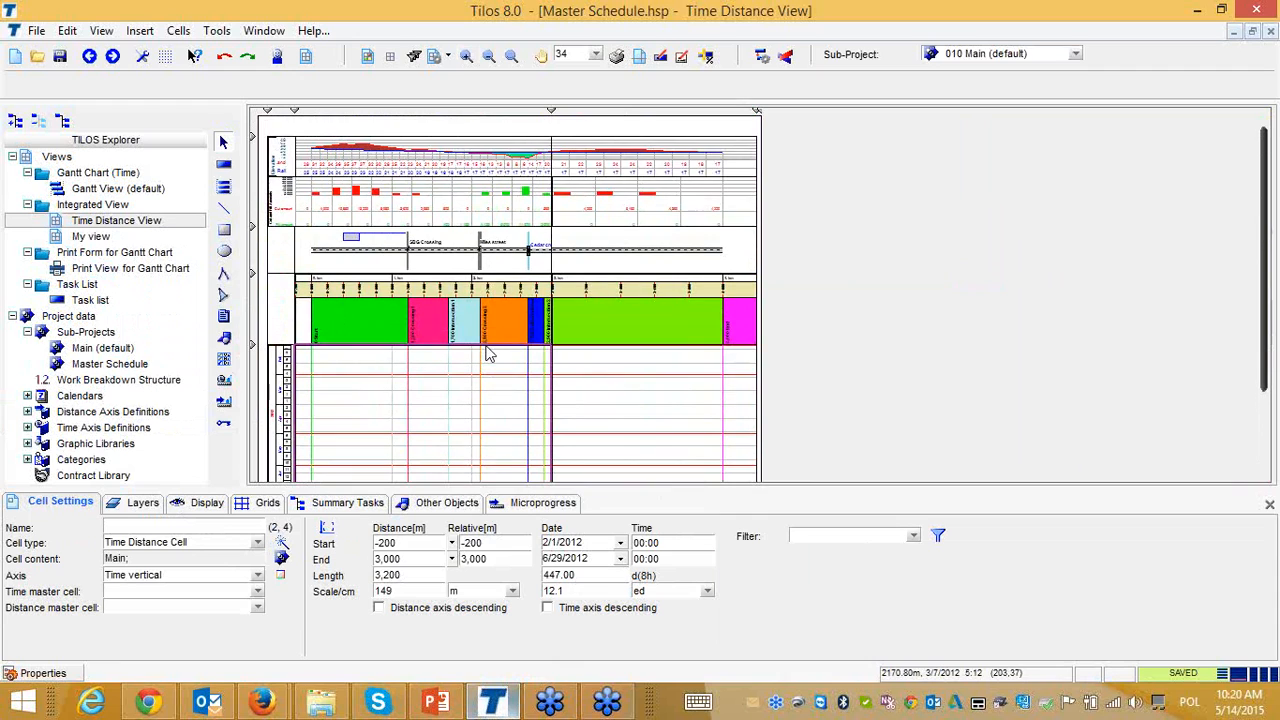
Open the Contractor 1.hsp schedule from the Clash Detection folder and place its window clear of the screen's lower edge
{"action": "left_click", "coordinate": [462, 259]}
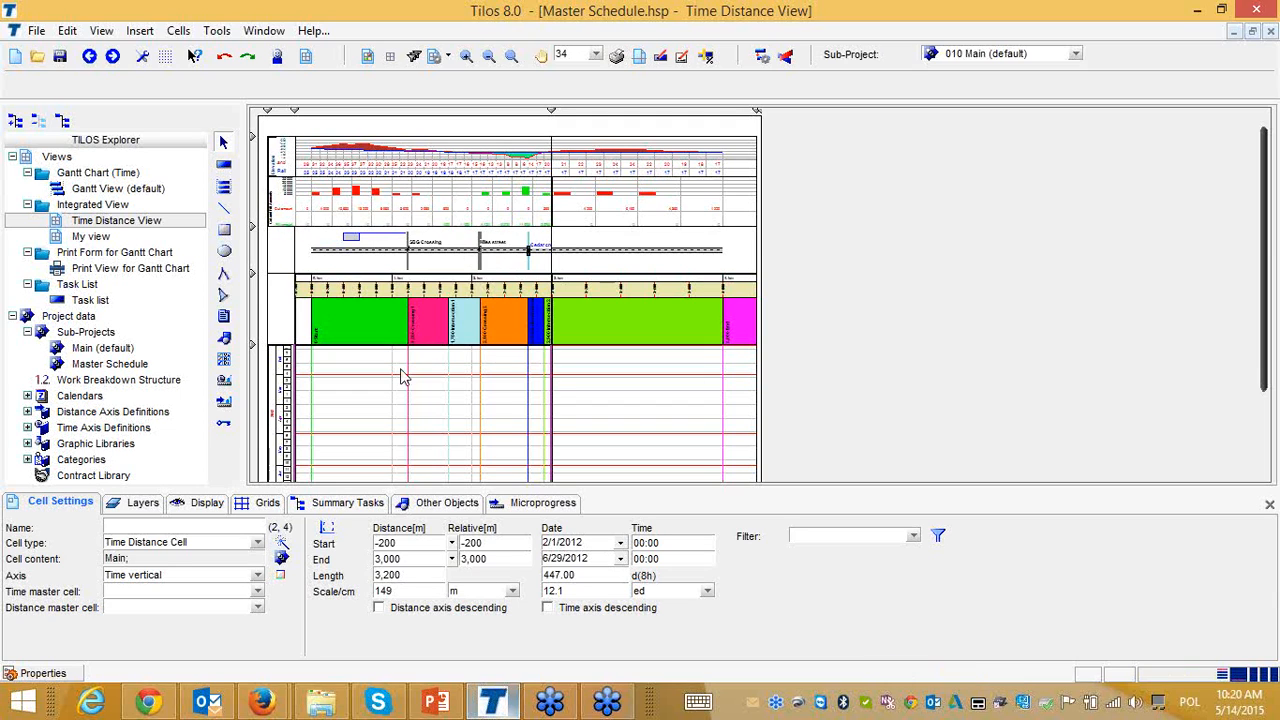
{"action": "scroll", "coordinate": [390, 407], "scroll_direction": "down", "scroll_amount": 2}
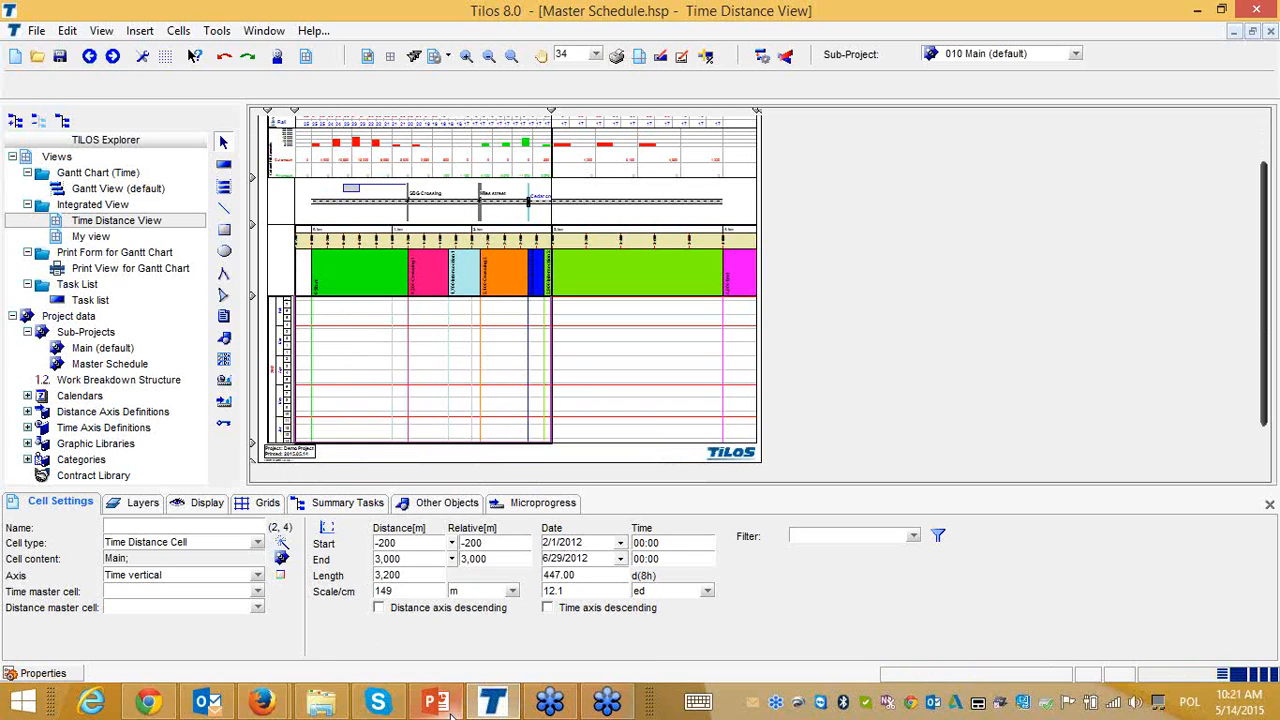
{"action": "left_click", "coordinate": [320, 702]}
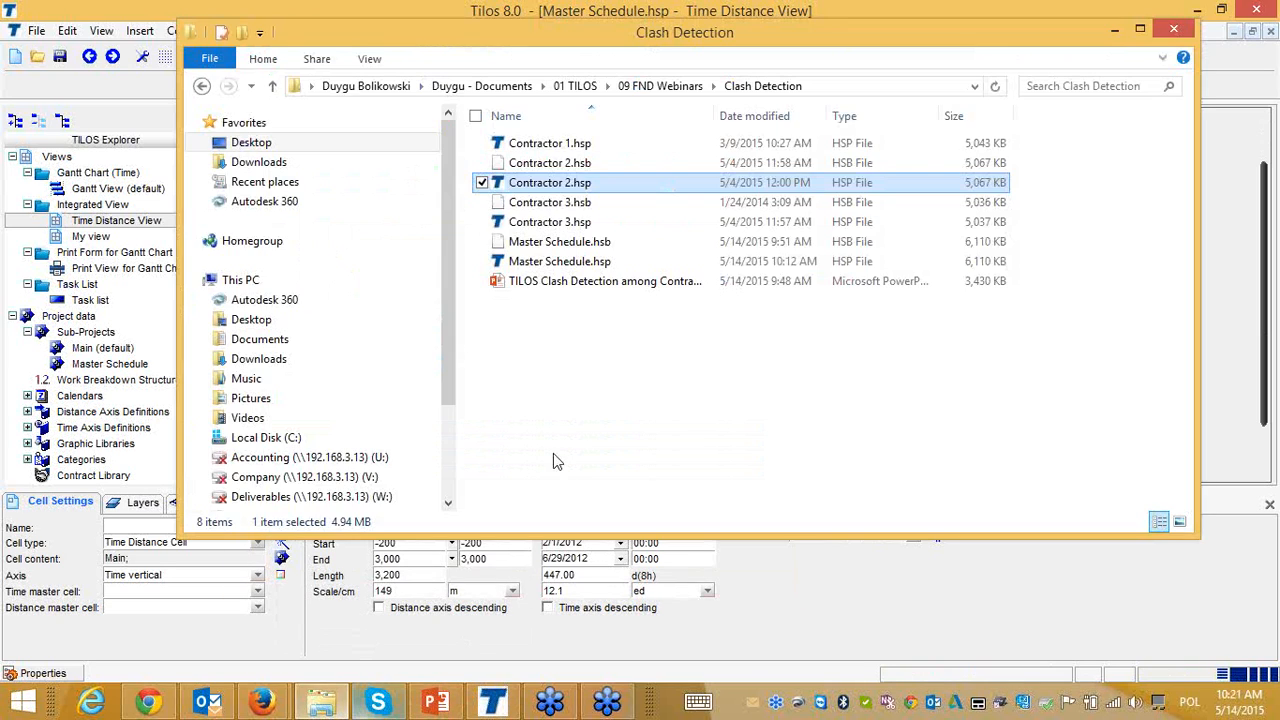
{"action": "left_click", "coordinate": [503, 146]}
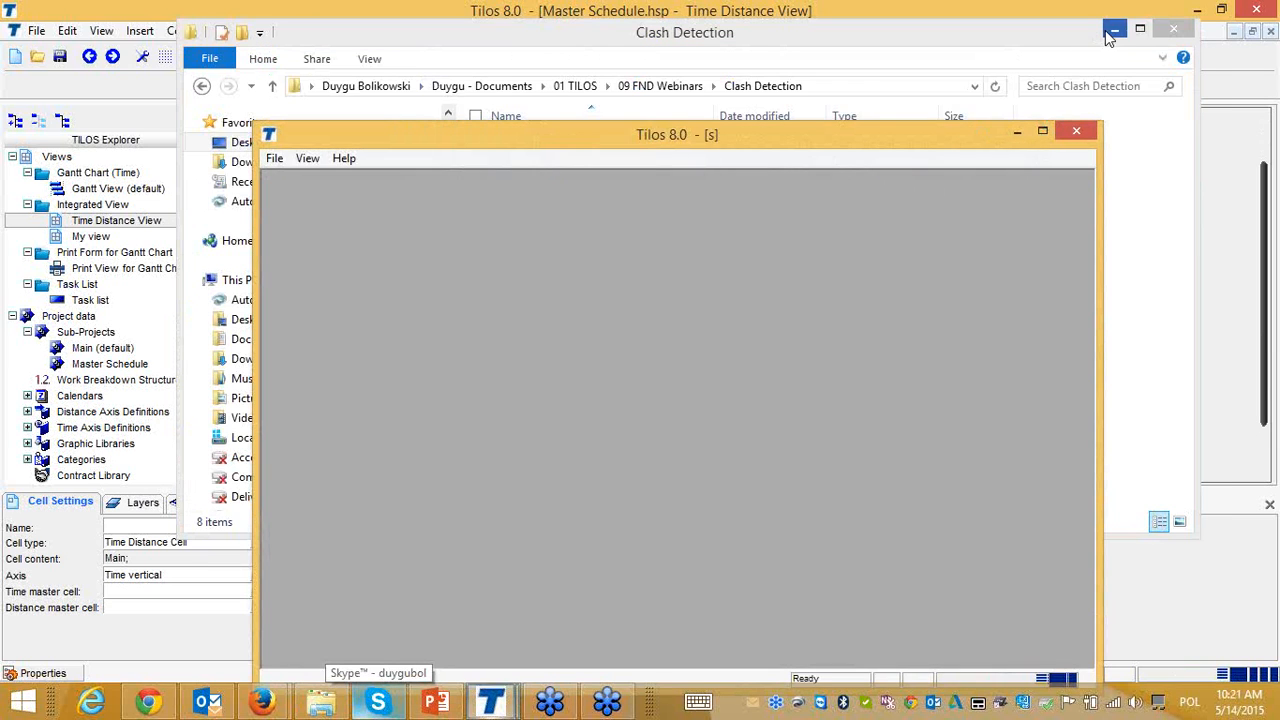
{"action": "left_click", "coordinate": [1115, 33]}
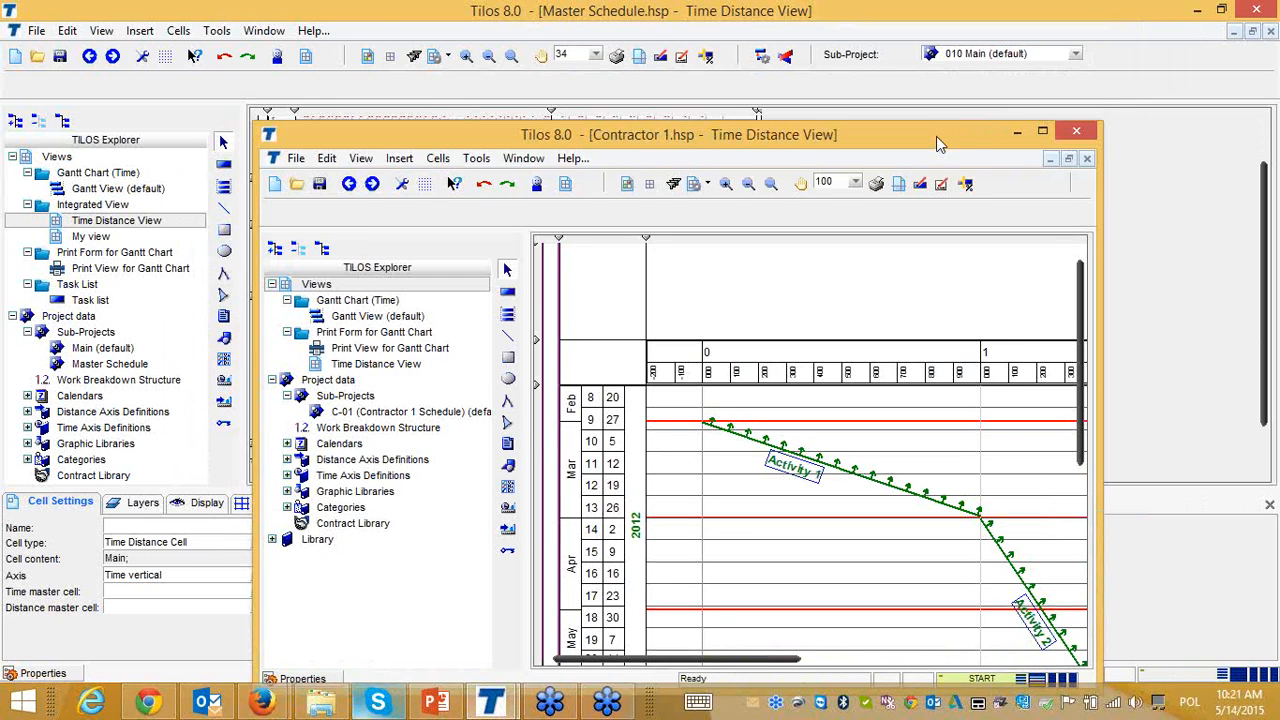
{"action": "left_click_drag", "start_coordinate": [936, 137], "coordinate": [938, 62]}
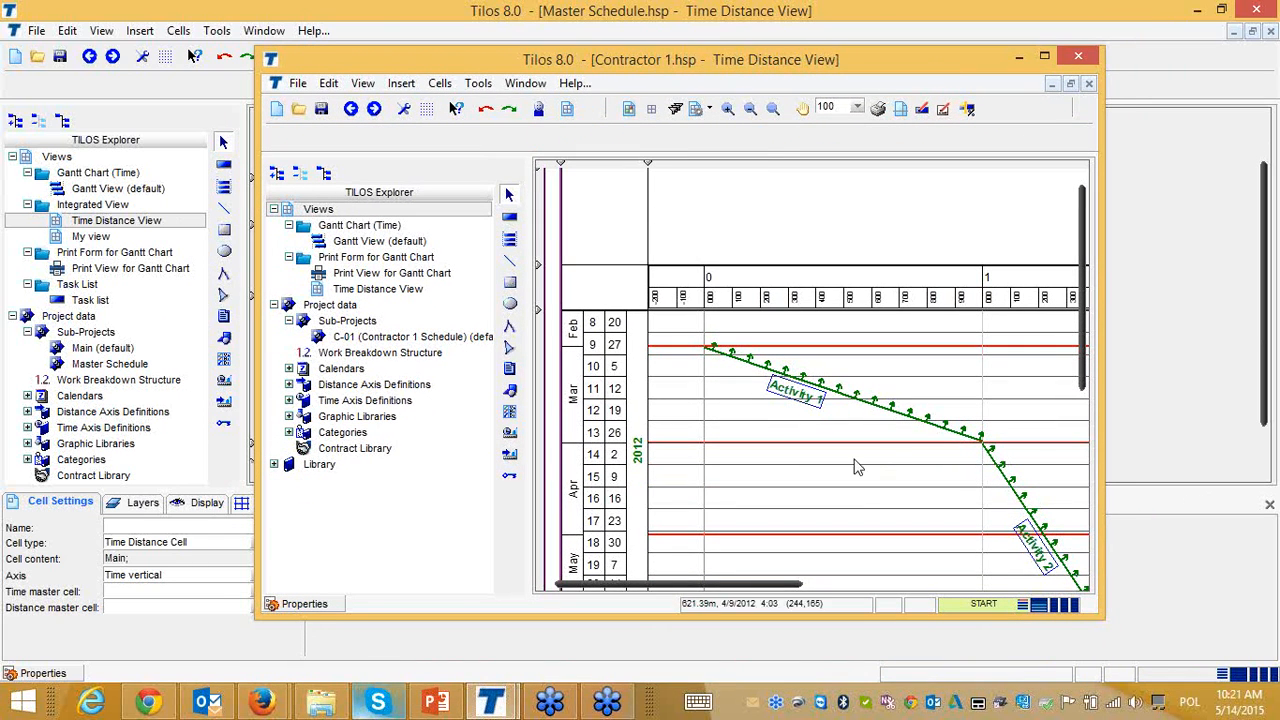
{"action": "scroll", "coordinate": [860, 495], "scroll_direction": "down", "scroll_amount": 3}
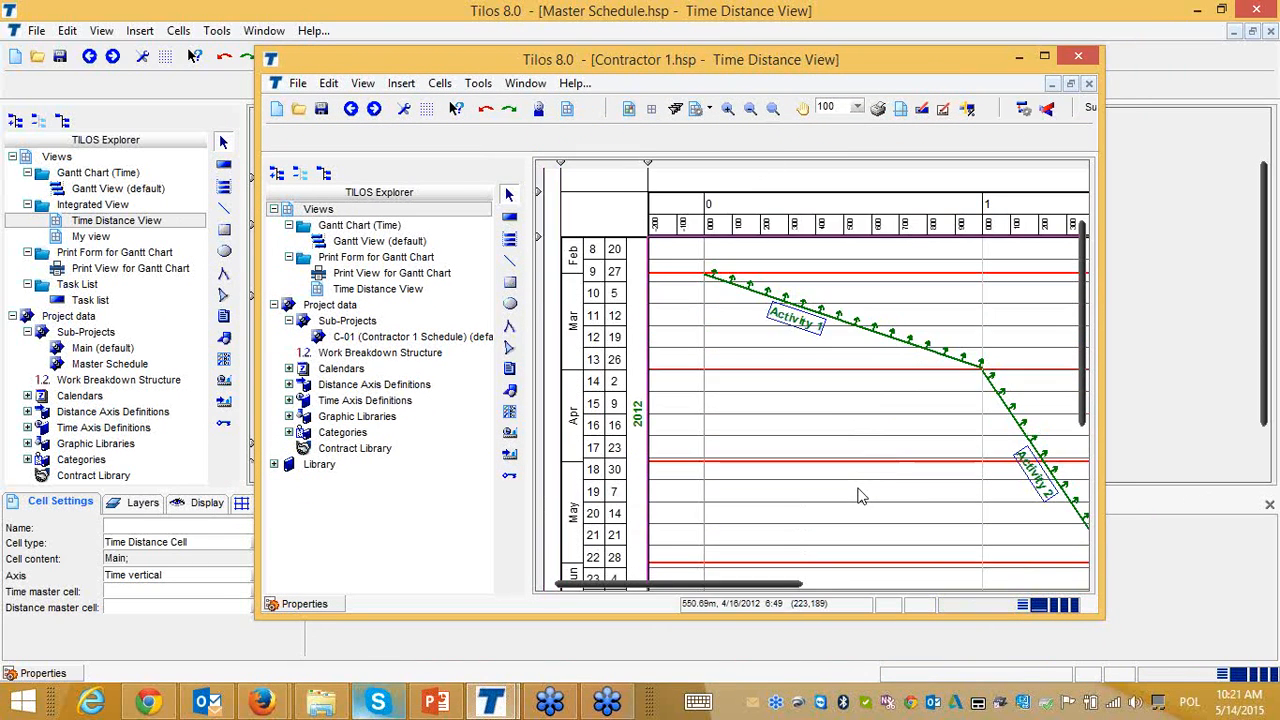
{"action": "left_click_drag", "start_coordinate": [803, 590], "coordinate": [848, 588]}
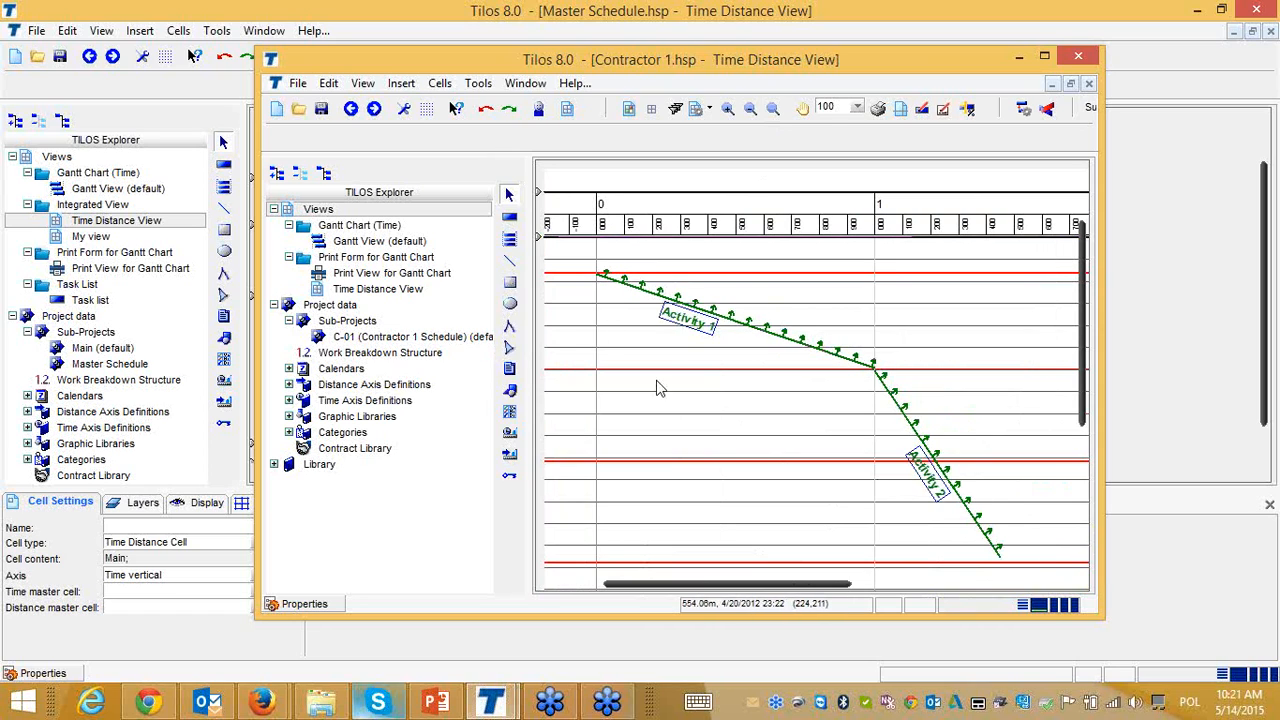
Copy the C-01 (Contractor 1 Schedule) sub-project from the Contractor 1 project
{"action": "left_click", "coordinate": [366, 338]}
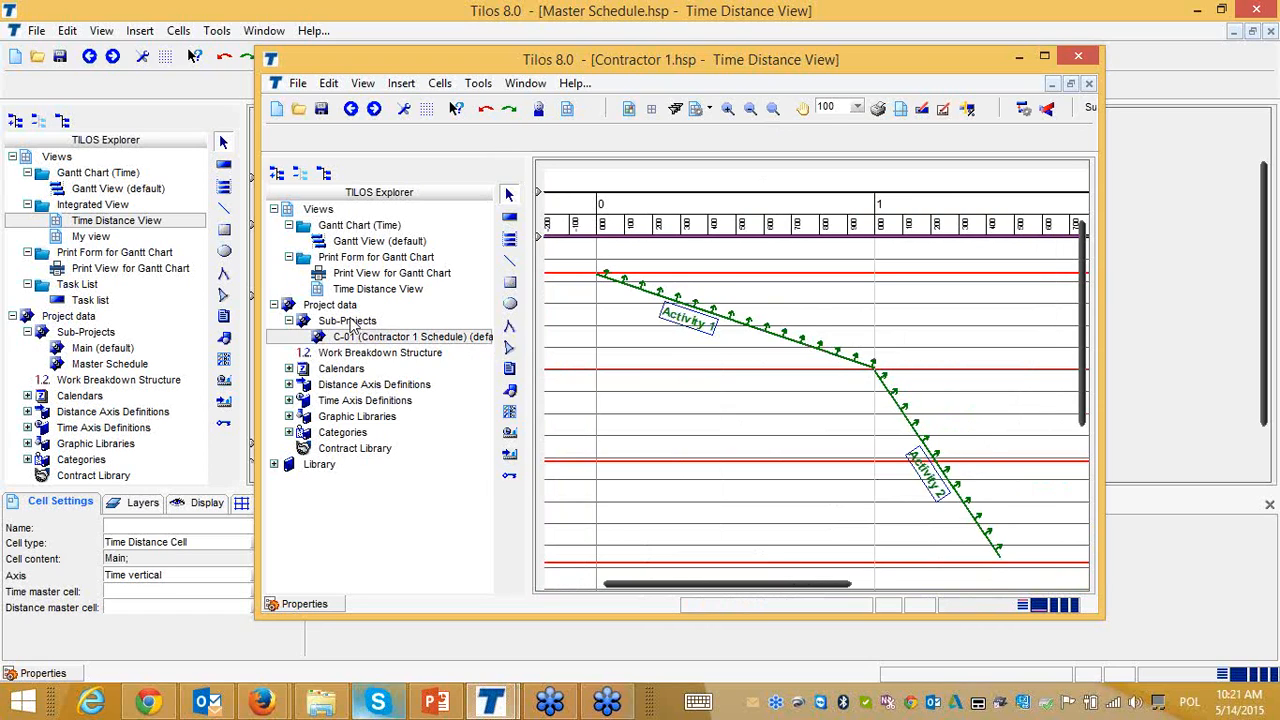
{"action": "right_click", "coordinate": [390, 343]}
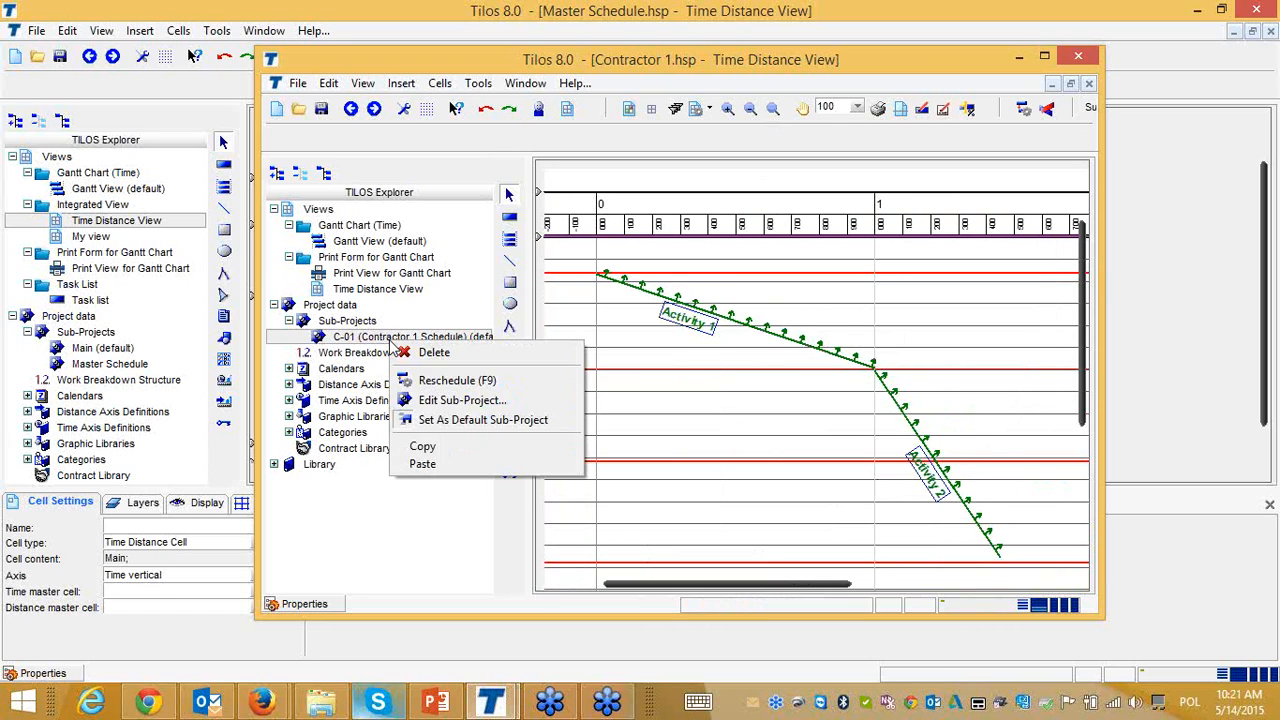
{"action": "left_click", "coordinate": [446, 455]}
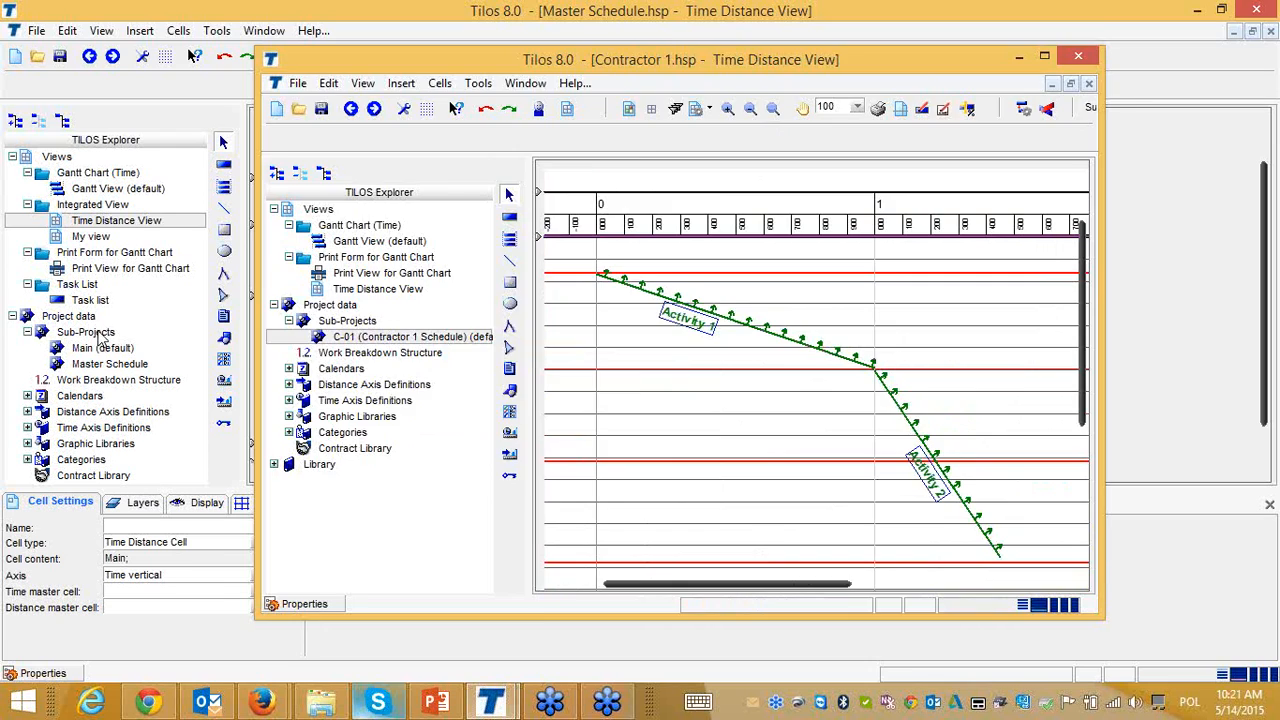
Try to paste the copied sub-project directly onto the Sub-Projects node of the Master Schedule project
{"action": "left_click", "coordinate": [100, 333]}
{"action": "right_click", "coordinate": [100, 333]}
{"action": "left_click", "coordinate": [125, 374]}
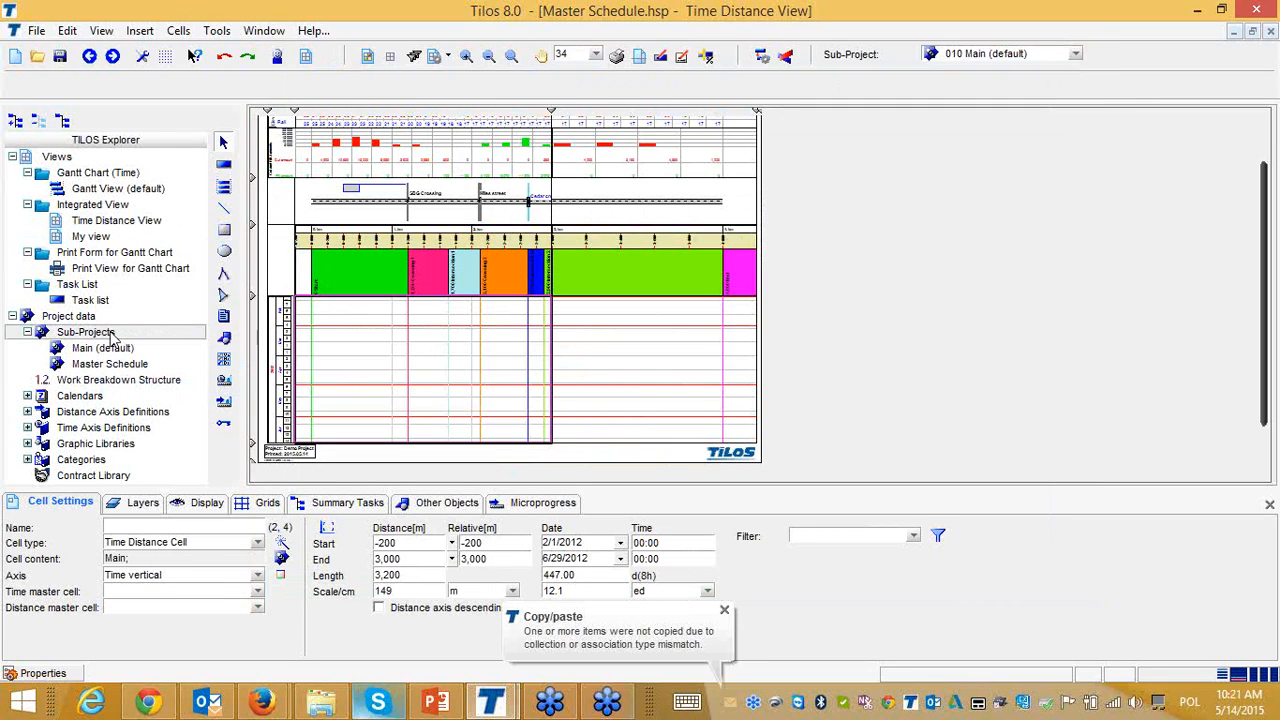
Paste the C-01 sub-project into the Master Schedule's Sub-Projects table and widen the Name column to fit its contents
{"action": "double_click", "coordinate": [100, 333]}
{"action": "right_click", "coordinate": [432, 182]}
{"action": "left_click", "coordinate": [476, 283]}
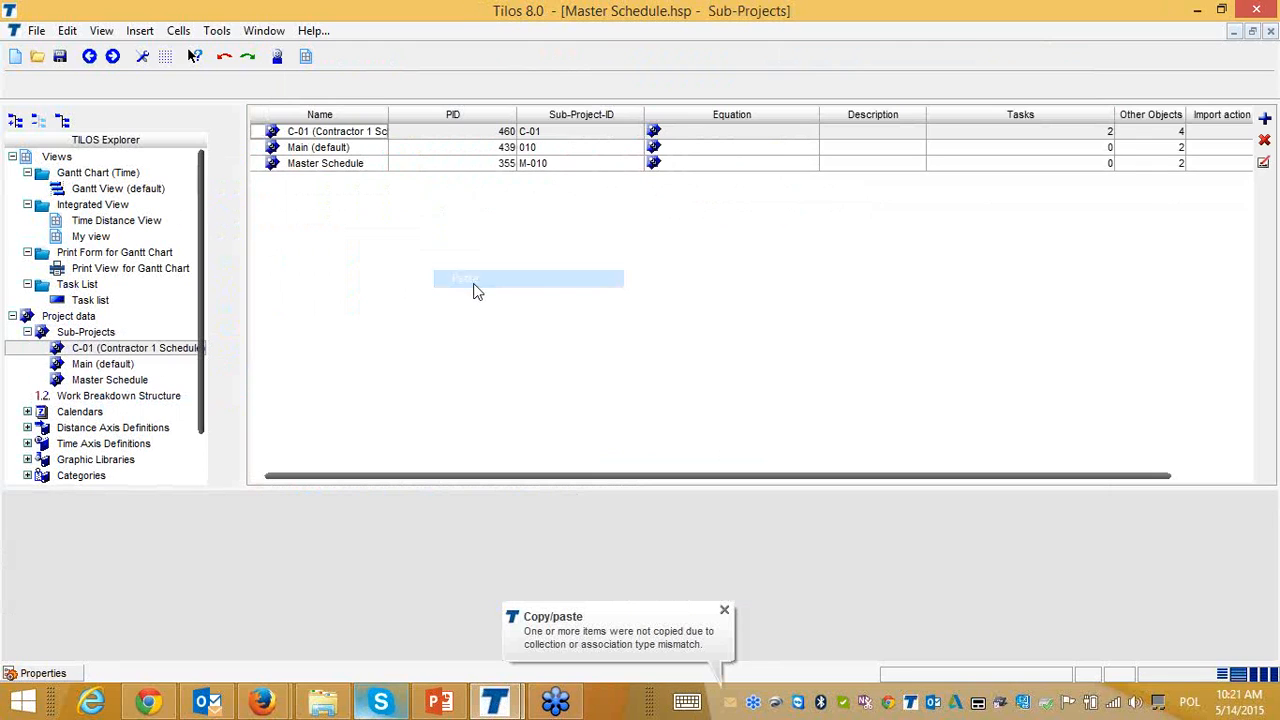
{"action": "double_click", "coordinate": [388, 114]}
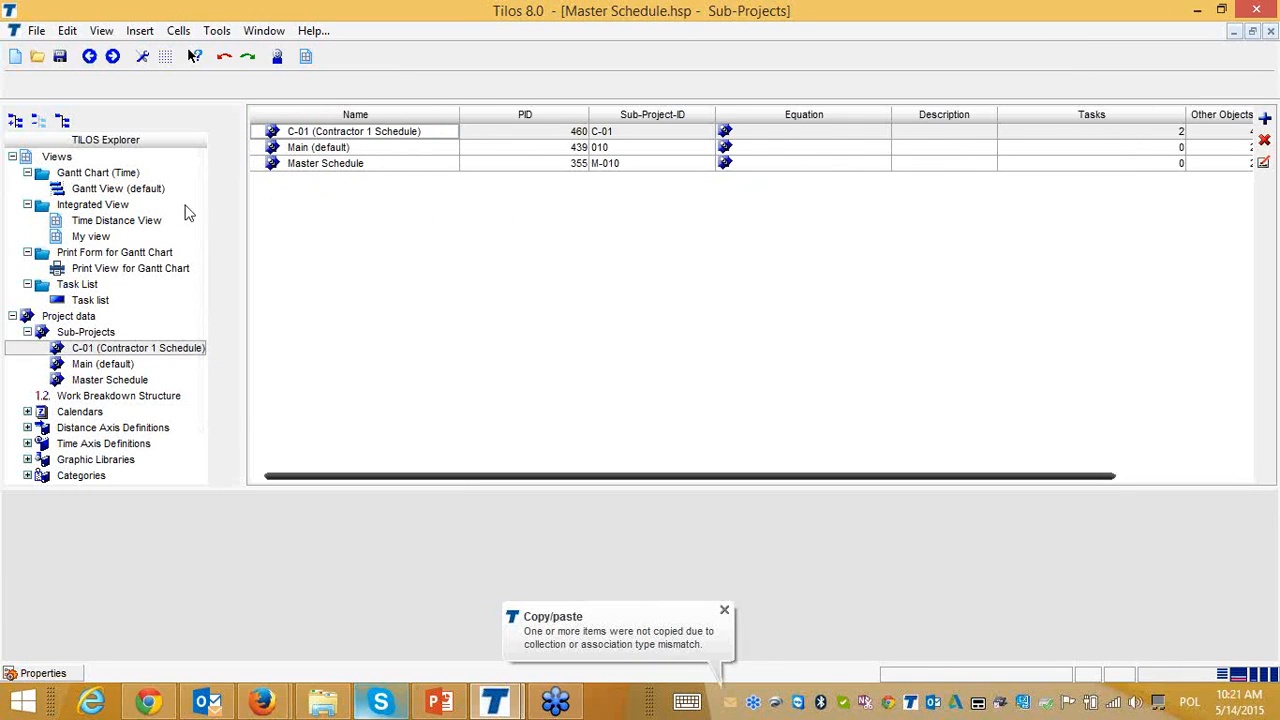
Include the C-01 sub-project in the content of the Time Distance View's main time-distance cell, keeping the existing view range
{"action": "double_click", "coordinate": [134, 222]}
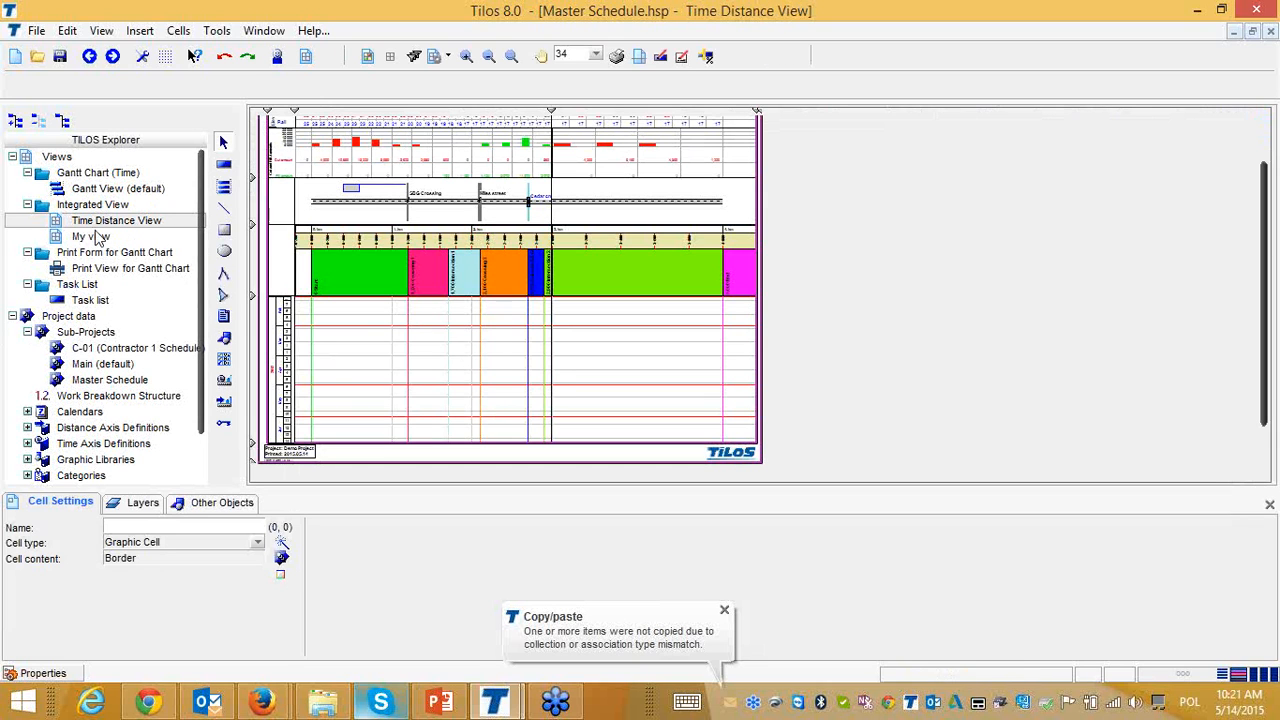
{"action": "scroll", "coordinate": [391, 334], "scroll_direction": "down", "scroll_amount": 1}
{"action": "left_click", "coordinate": [391, 334]}
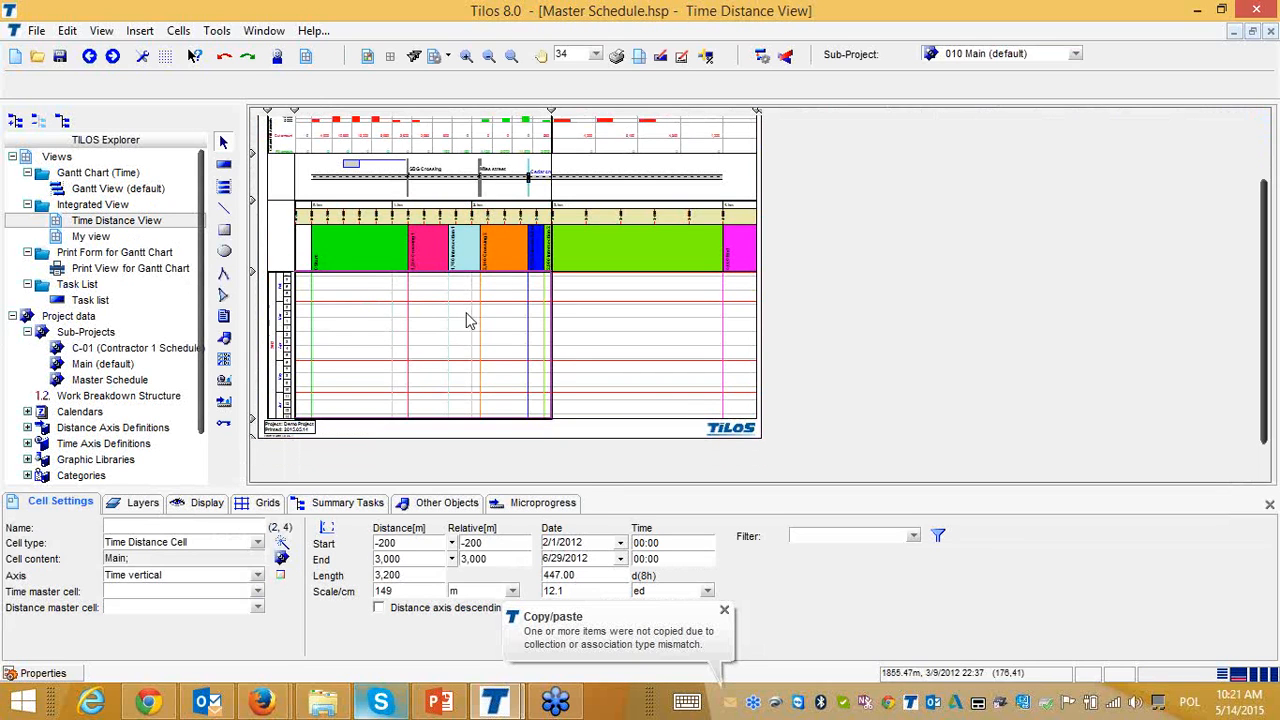
{"action": "left_click", "coordinate": [512, 57]}
{"action": "left_click_drag", "start_coordinate": [278, 250], "coordinate": [563, 434]}
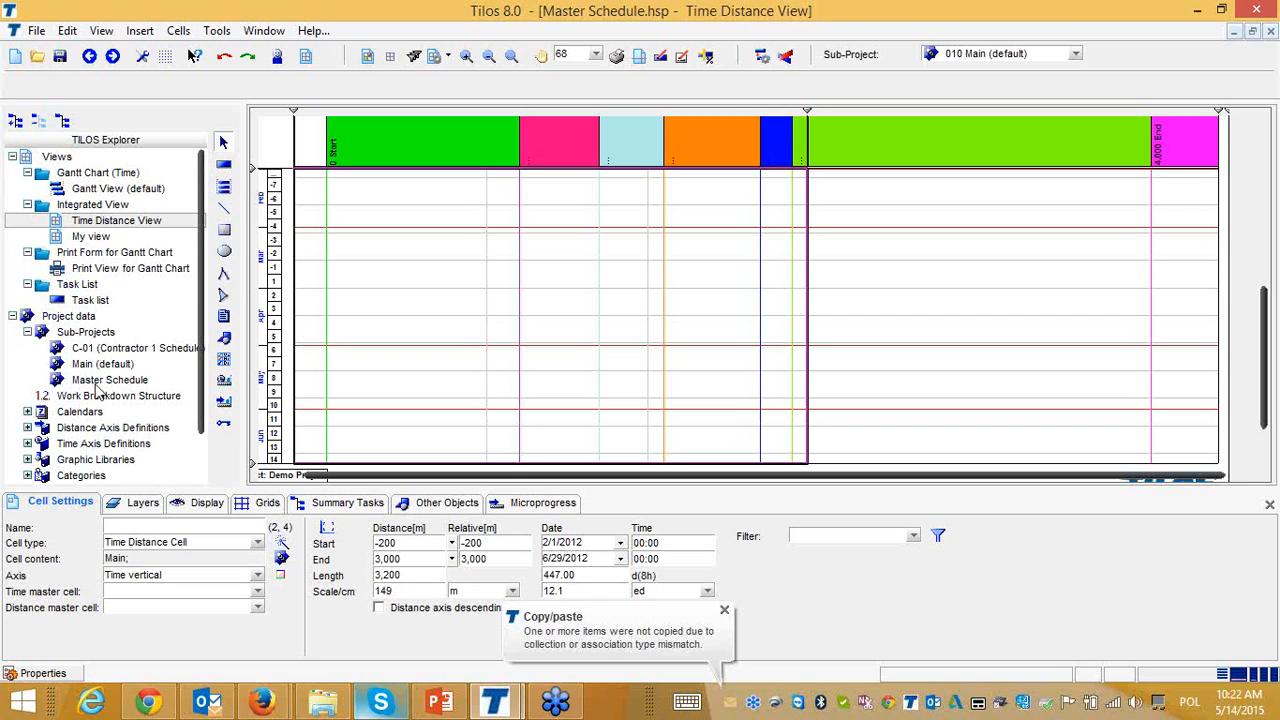
{"action": "left_click", "coordinate": [283, 558]}
{"action": "left_click", "coordinate": [515, 268]}
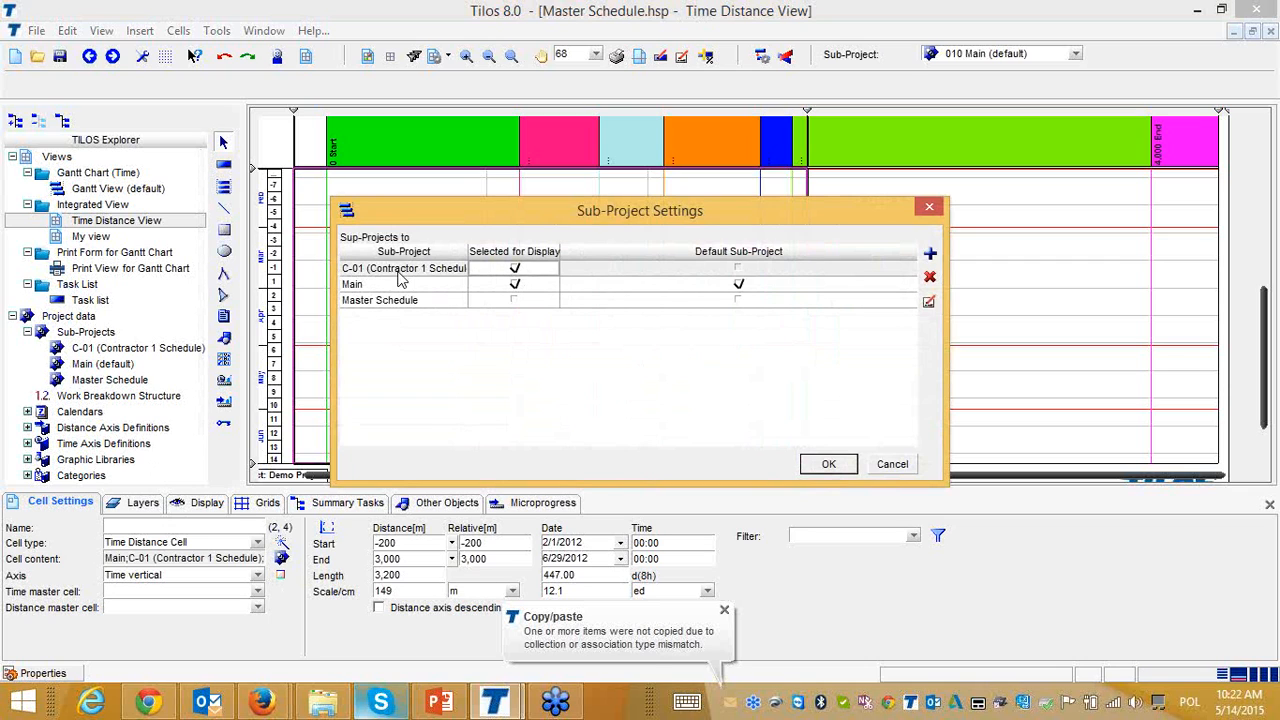
{"action": "left_click", "coordinate": [829, 464]}
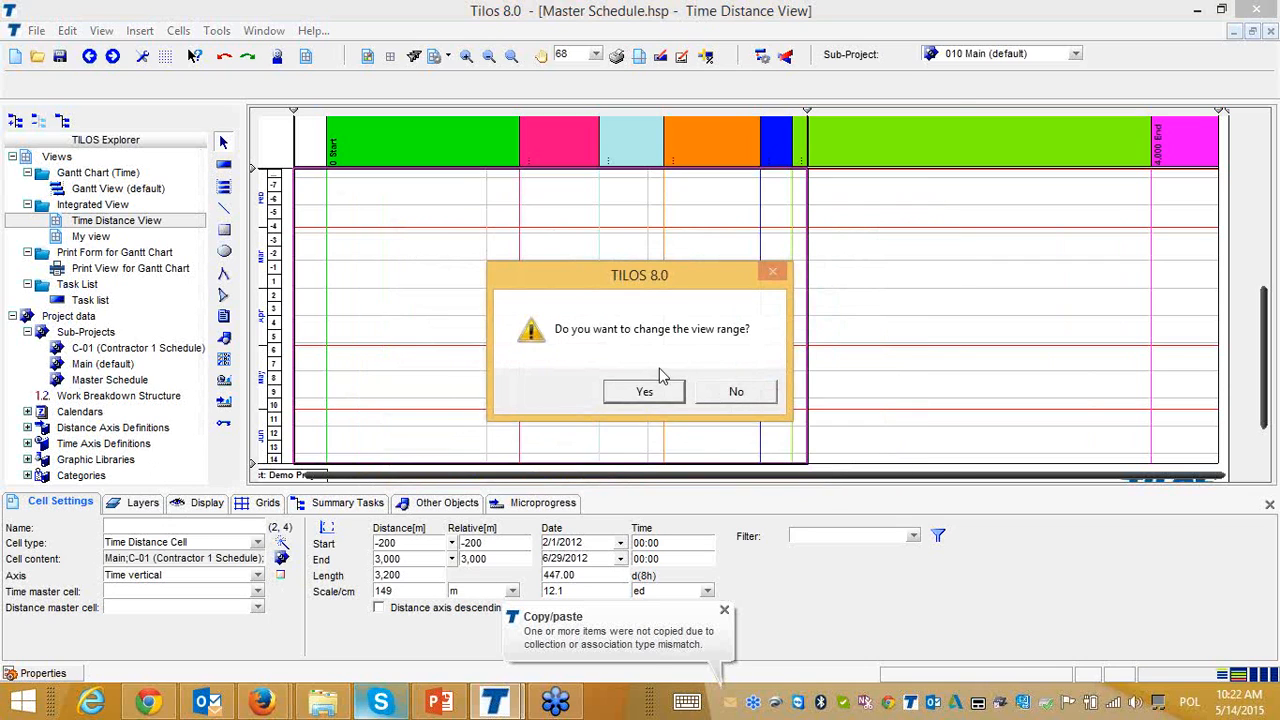
{"action": "left_click", "coordinate": [733, 391]}
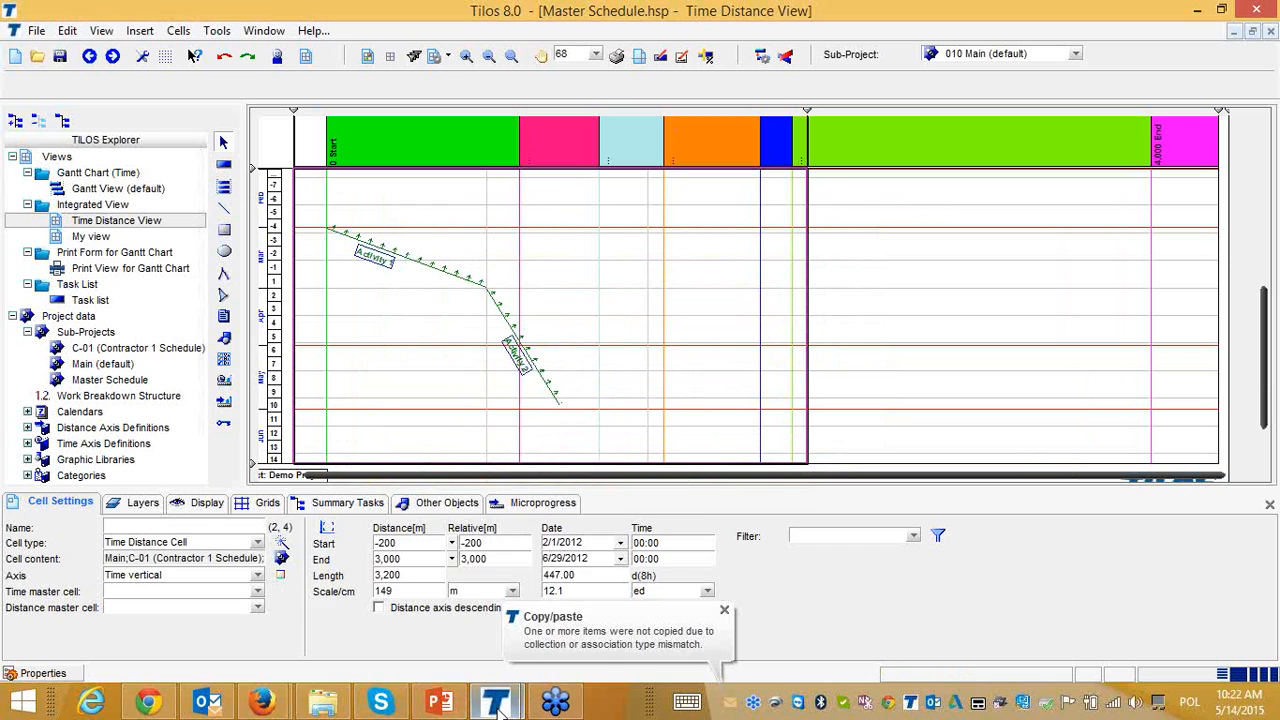
Open the Contractor 2.hsp schedule from the Clash Detection folder and select its time-distance cell
{"action": "mouse_move", "coordinate": [503, 706]}
{"action": "left_click", "coordinate": [322, 703]}
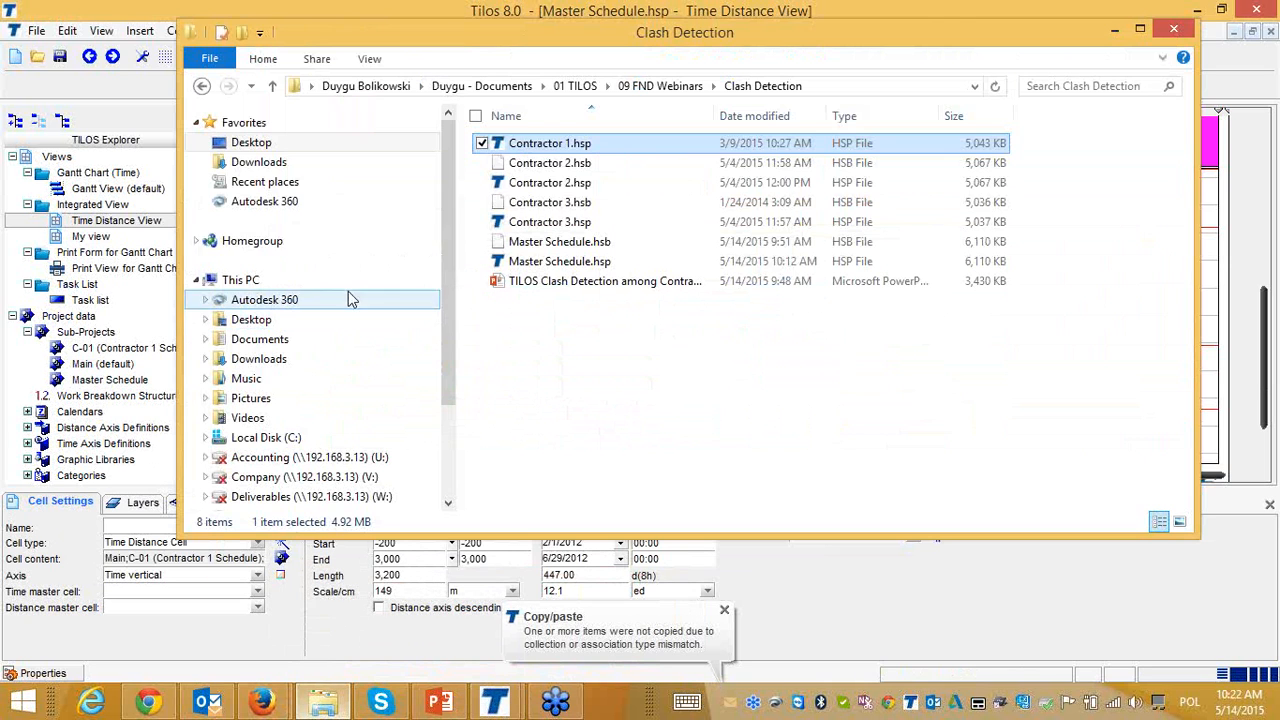
{"action": "left_click", "coordinate": [556, 186]}
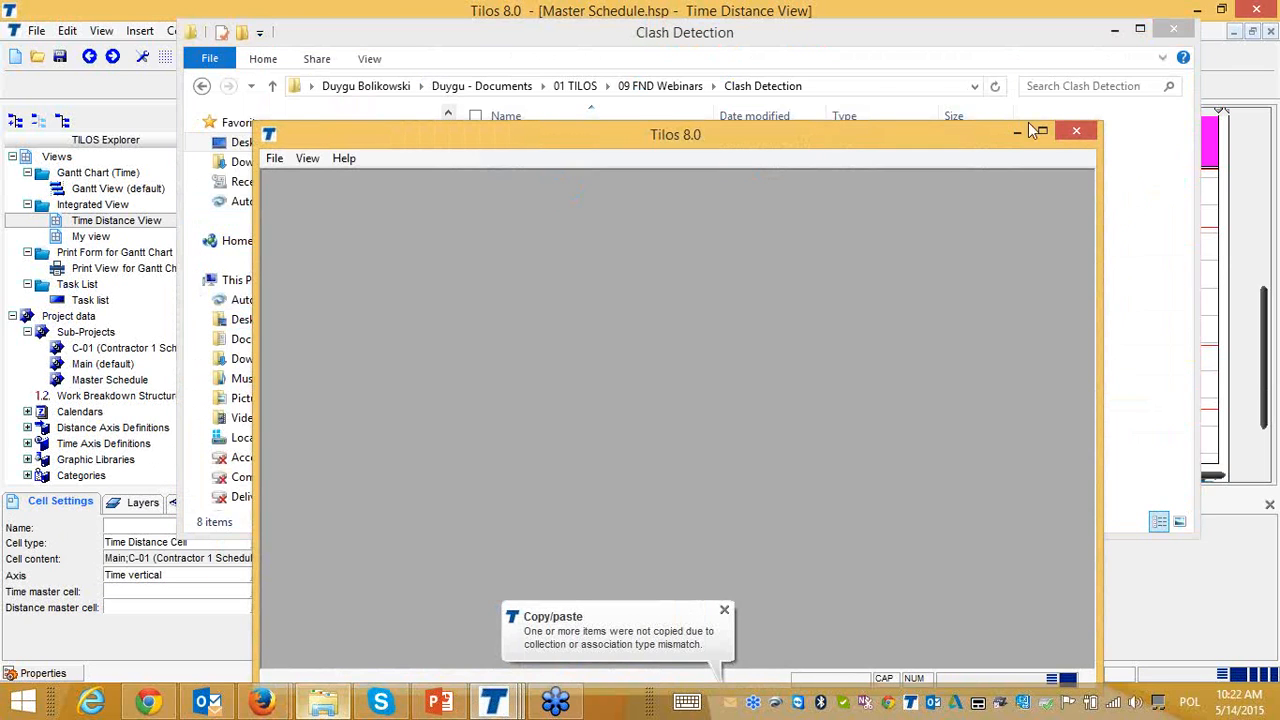
{"action": "left_click", "coordinate": [1114, 29]}
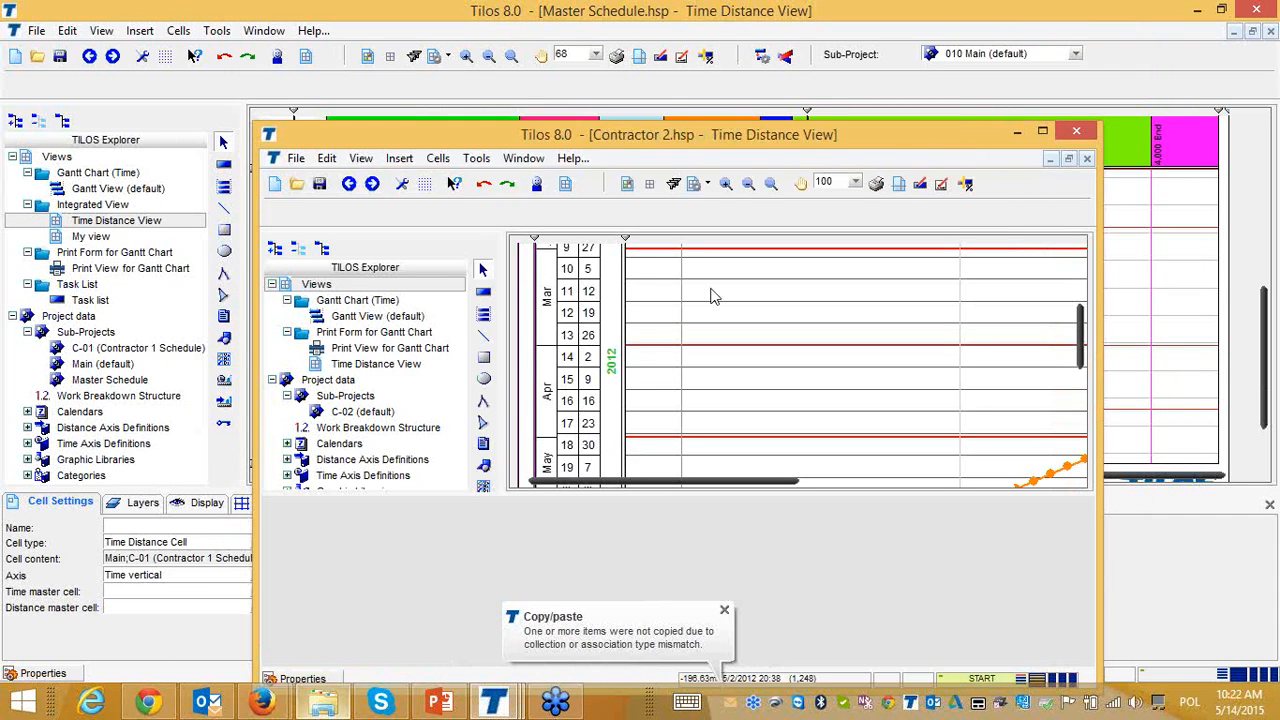
{"action": "left_click", "coordinate": [748, 183]}
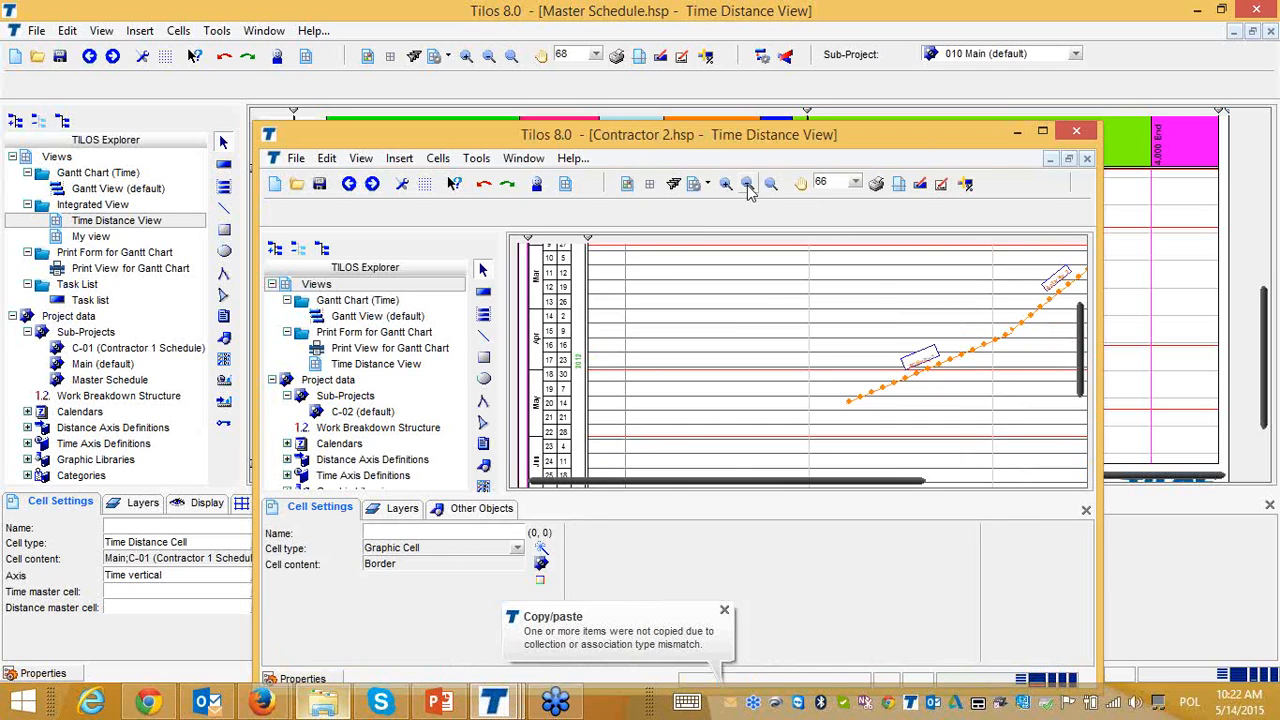
{"action": "left_click", "coordinate": [748, 183]}
{"action": "scroll", "coordinate": [771, 258], "scroll_direction": "up", "scroll_amount": 3}
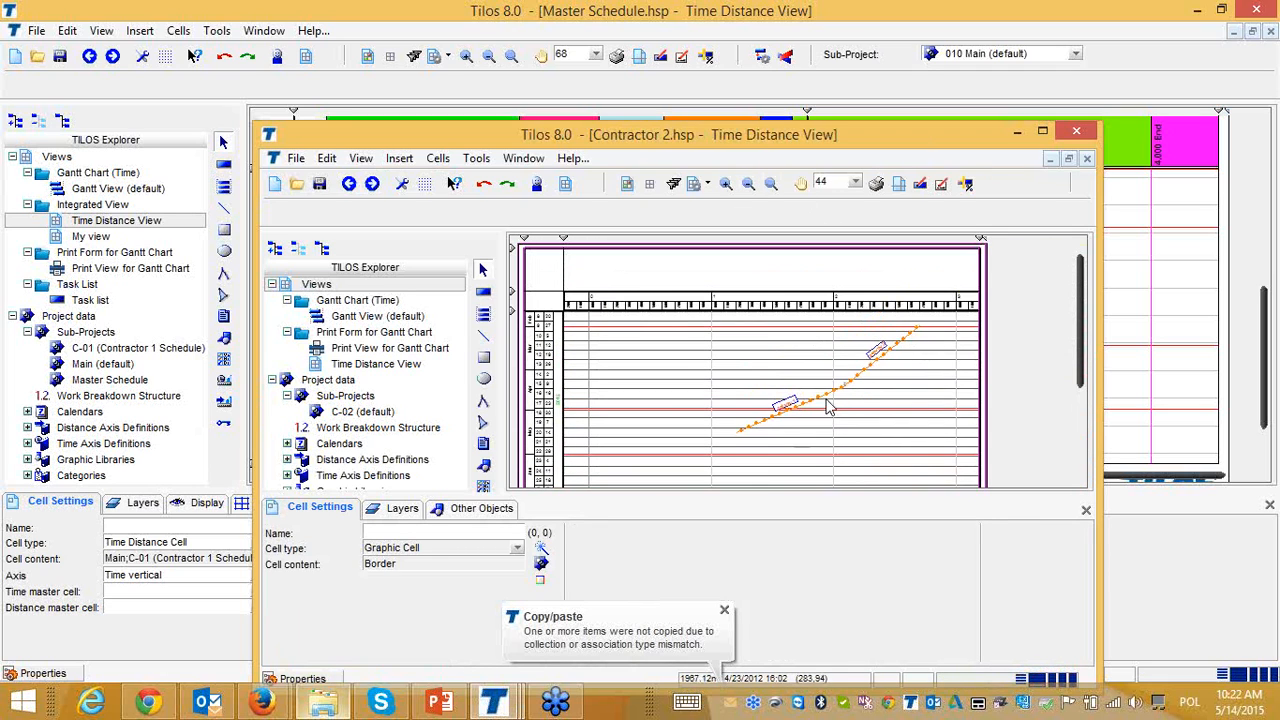
{"action": "left_click", "coordinate": [646, 382]}
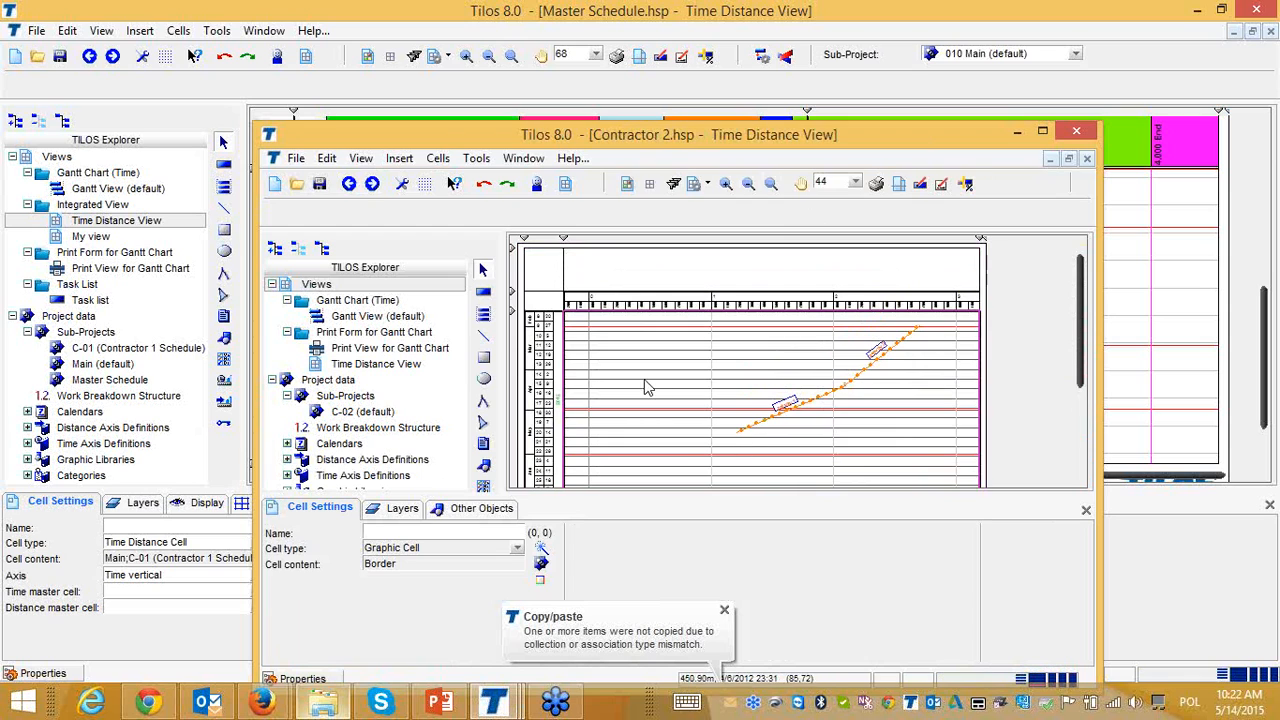
Copy the C-02 sub-project from Contractor 2 into the Master Schedule's Sub-Projects table
{"action": "left_click", "coordinate": [341, 413]}
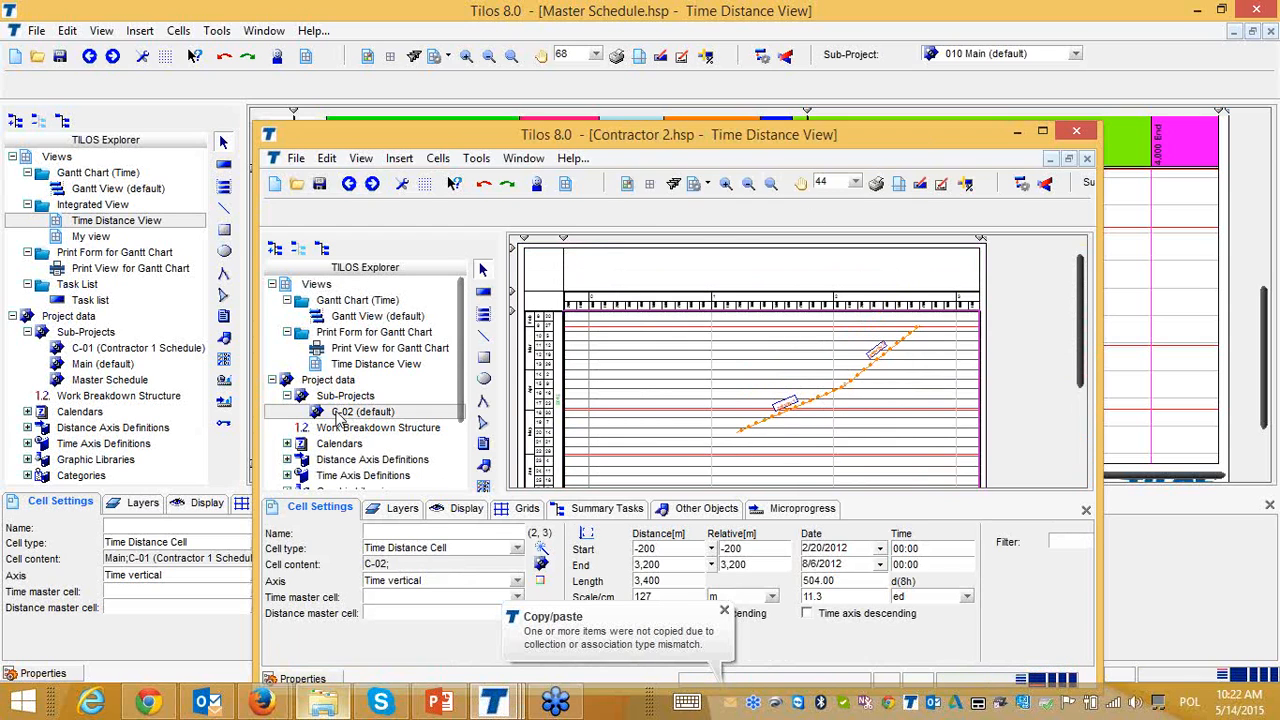
{"action": "right_click", "coordinate": [340, 420]}
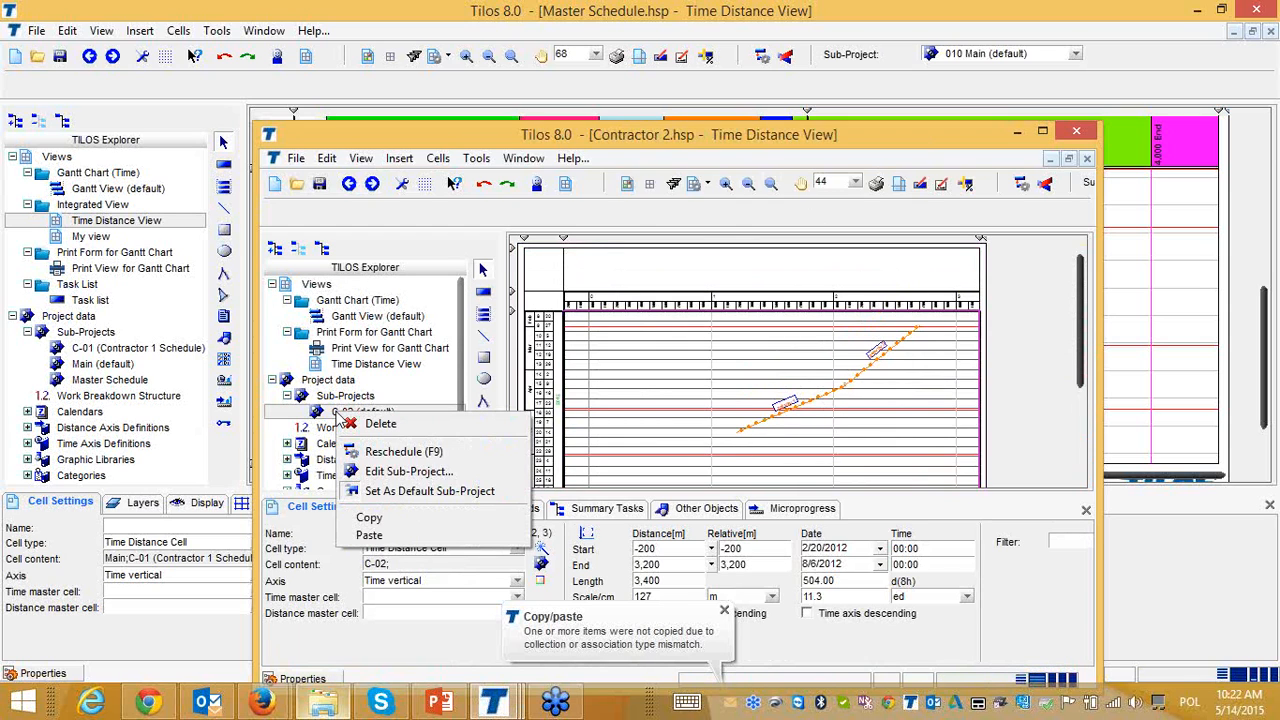
{"action": "left_click", "coordinate": [369, 518]}
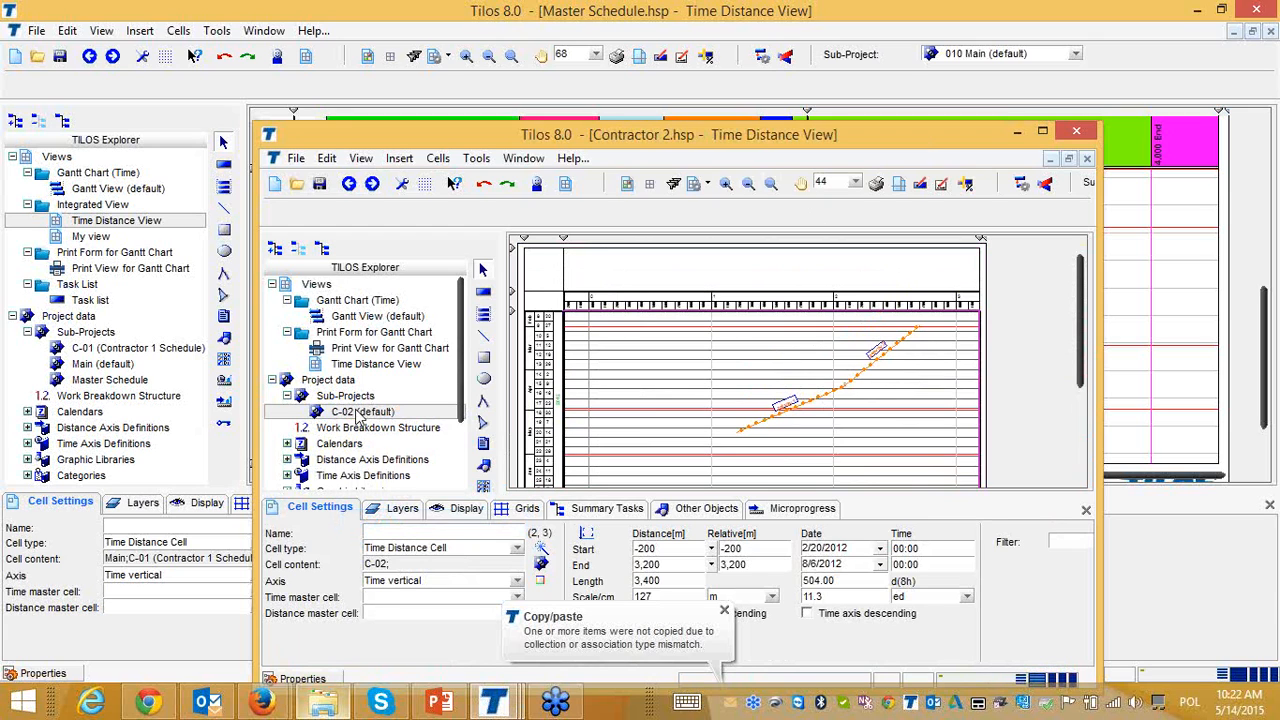
{"action": "left_click", "coordinate": [80, 332]}
{"action": "right_click", "coordinate": [391, 251]}
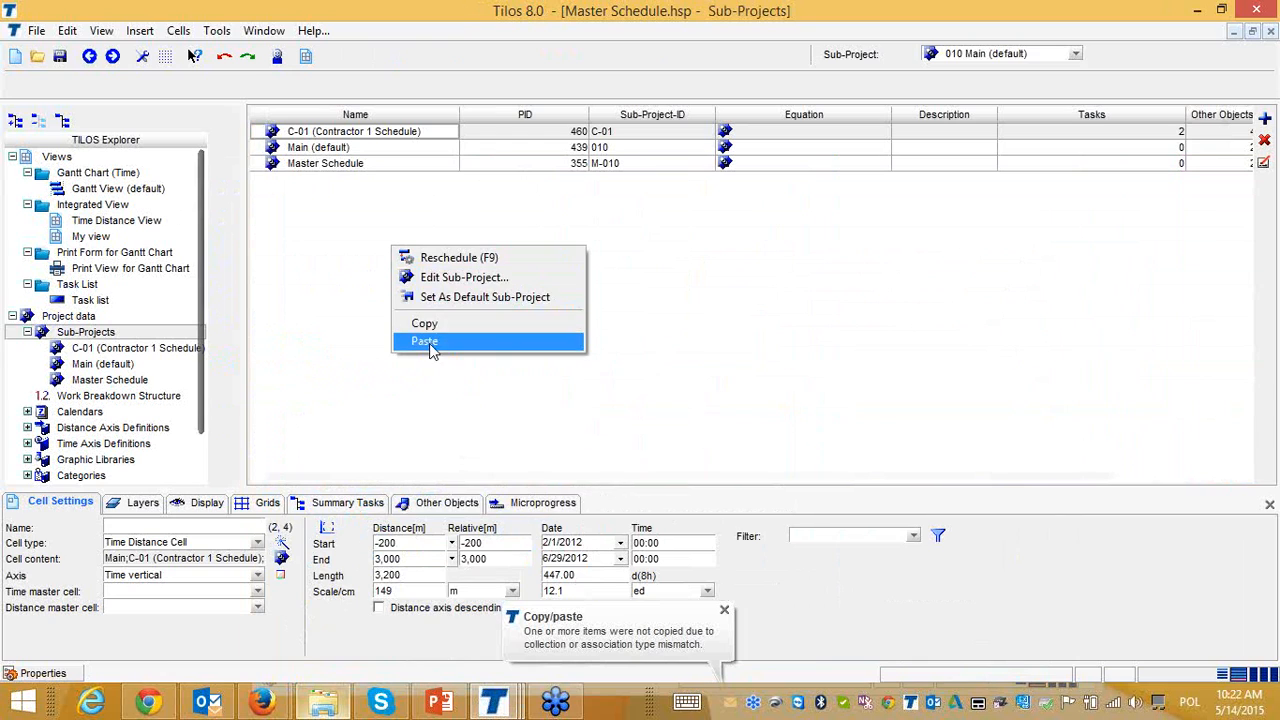
{"action": "left_click", "coordinate": [424, 342]}
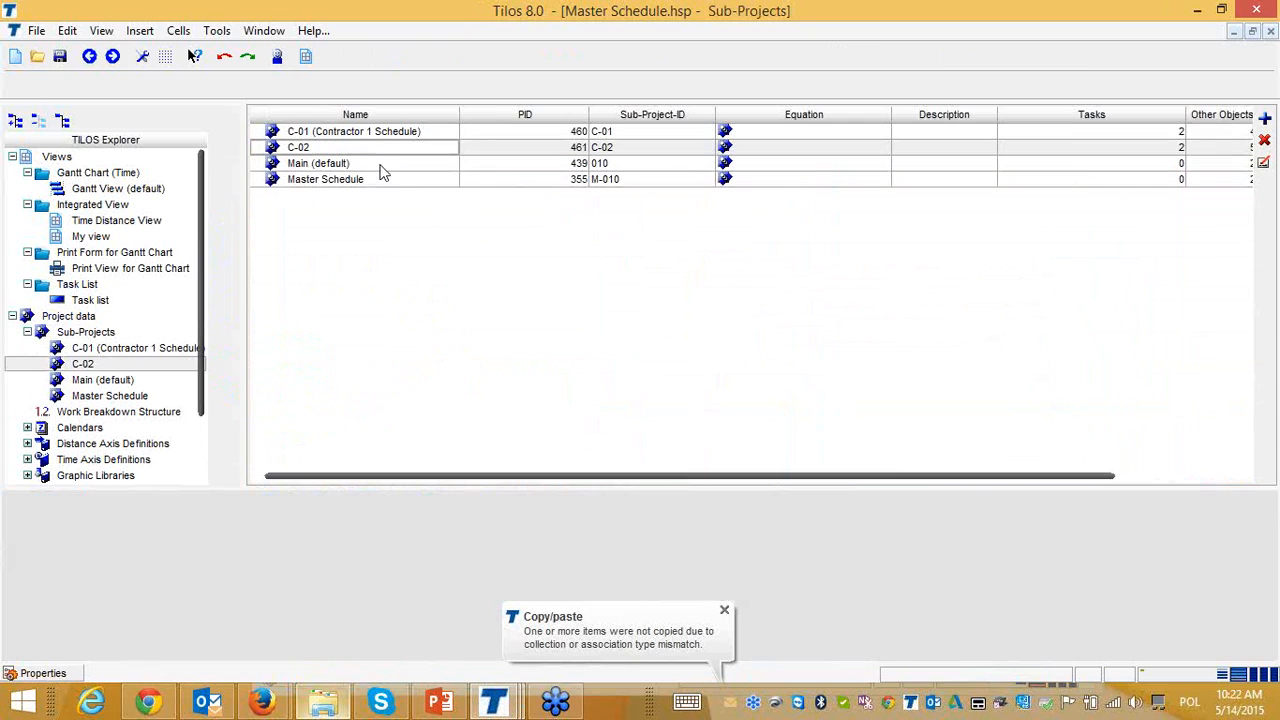
Open the Contractor 3.hsp schedule from the Clash Detection folder
{"action": "left_click", "coordinate": [323, 700]}
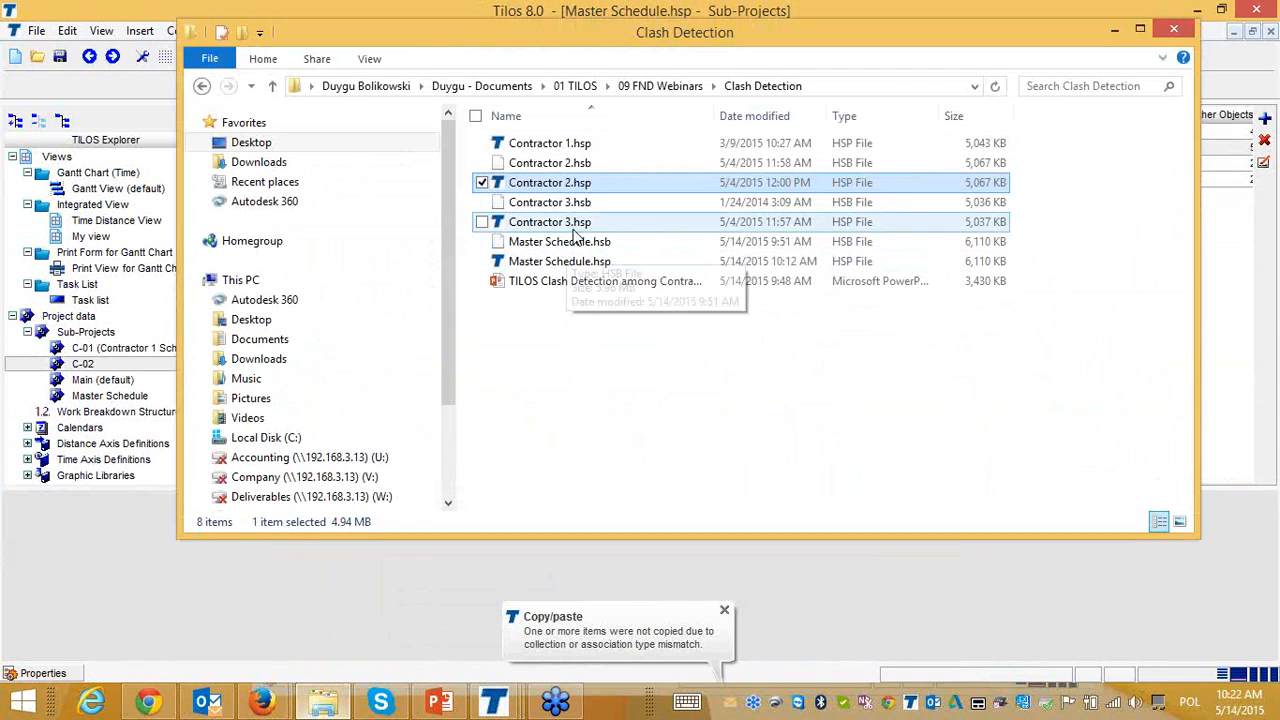
{"action": "left_click", "coordinate": [574, 225]}
{"action": "double_click", "coordinate": [576, 225]}
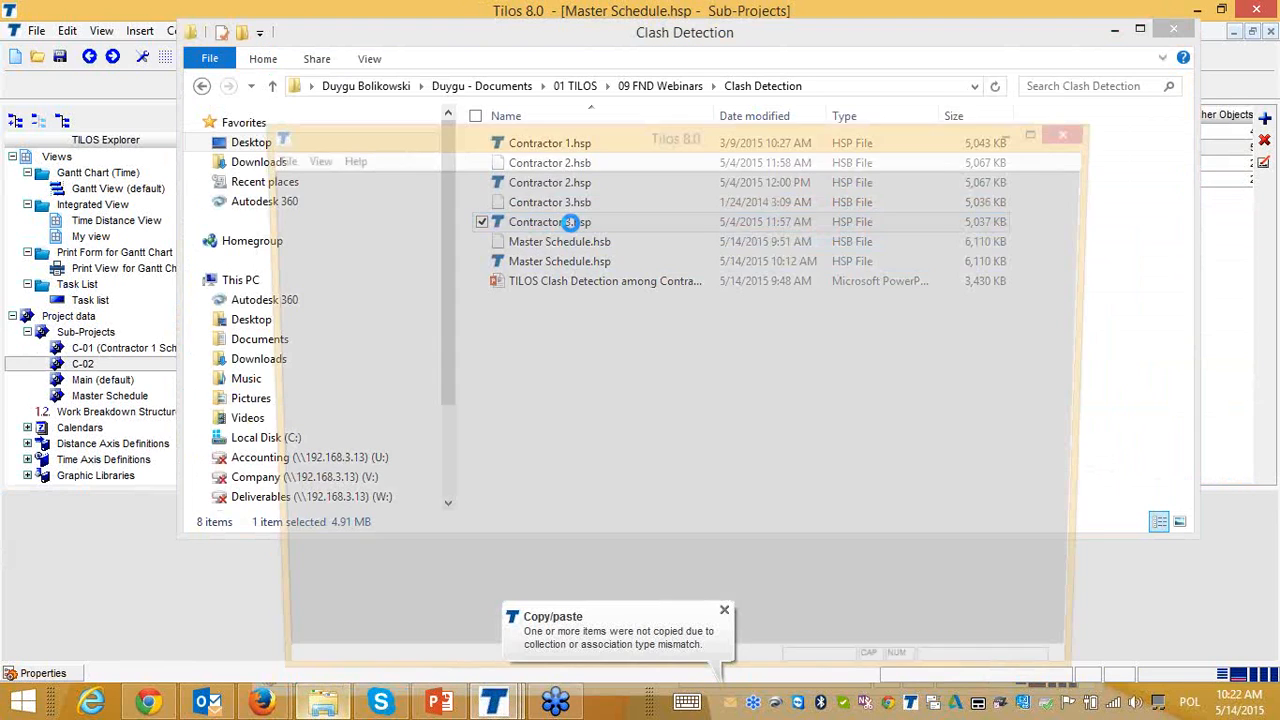
{"action": "left_click", "coordinate": [1114, 31]}
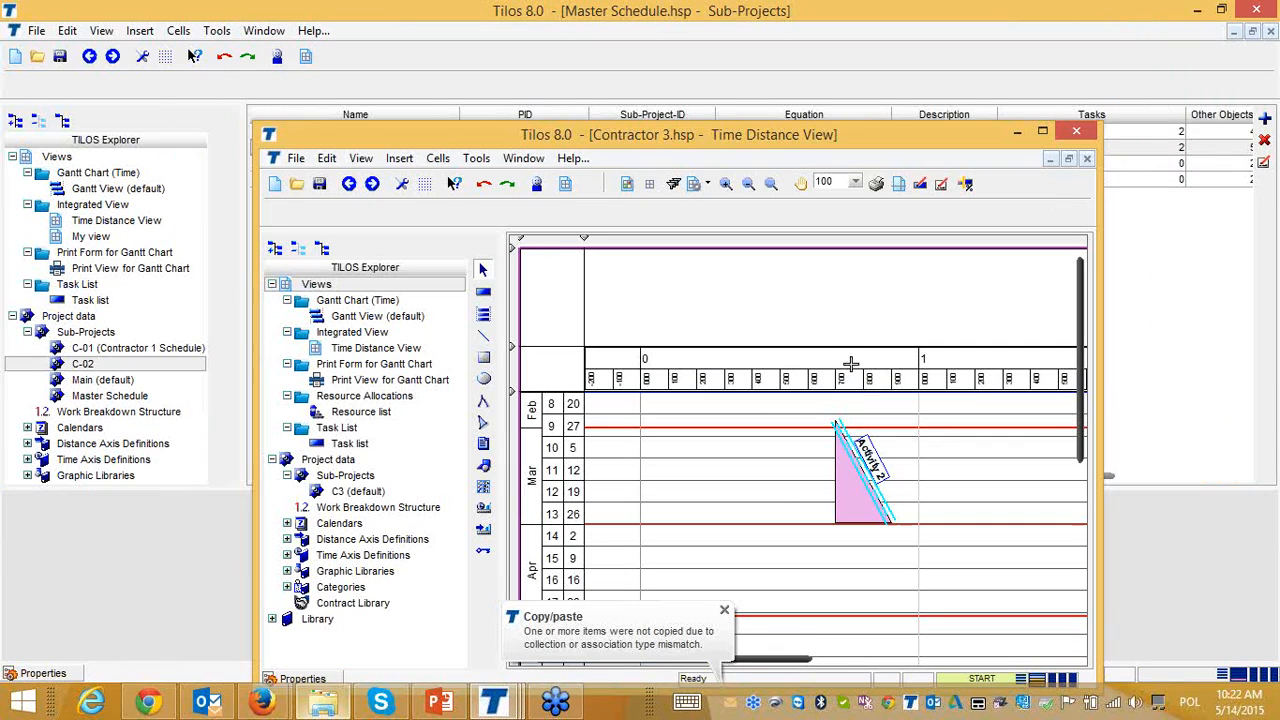
{"action": "left_click", "coordinate": [746, 186]}
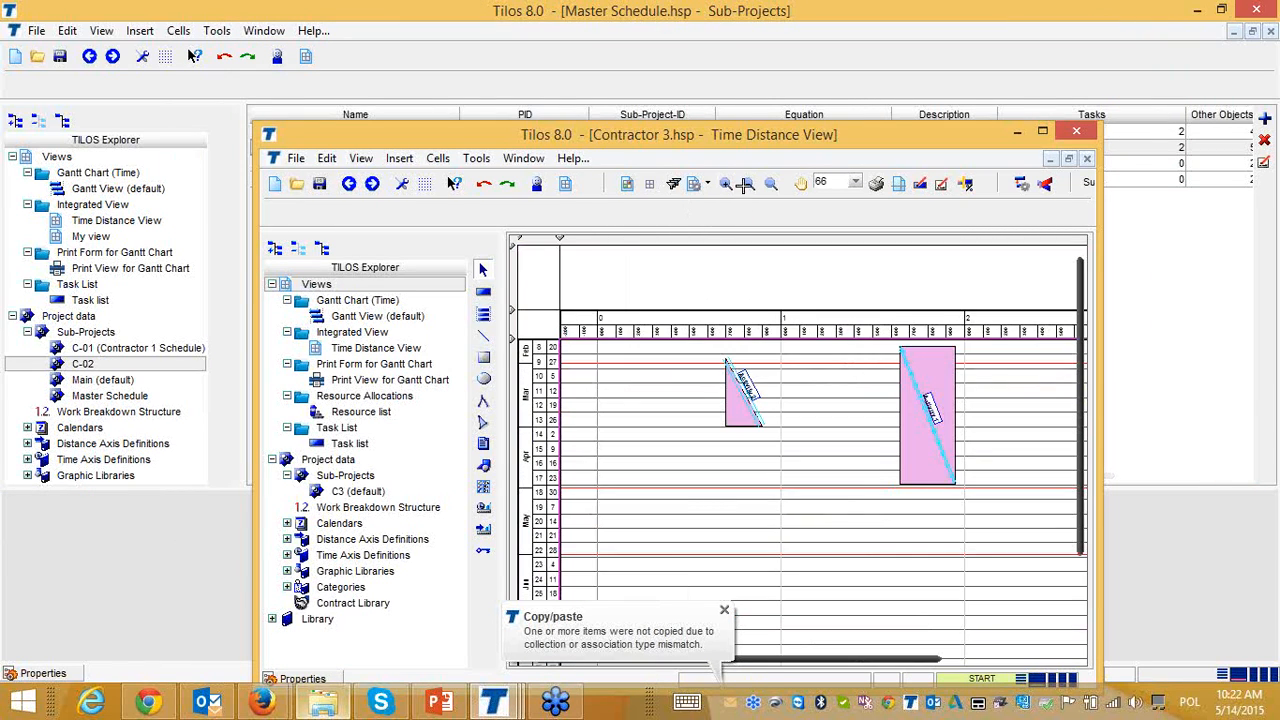
Copy the C3 sub-project from Contractor 3 into the Master Schedule's Sub-Projects table
{"action": "right_click", "coordinate": [358, 493]}
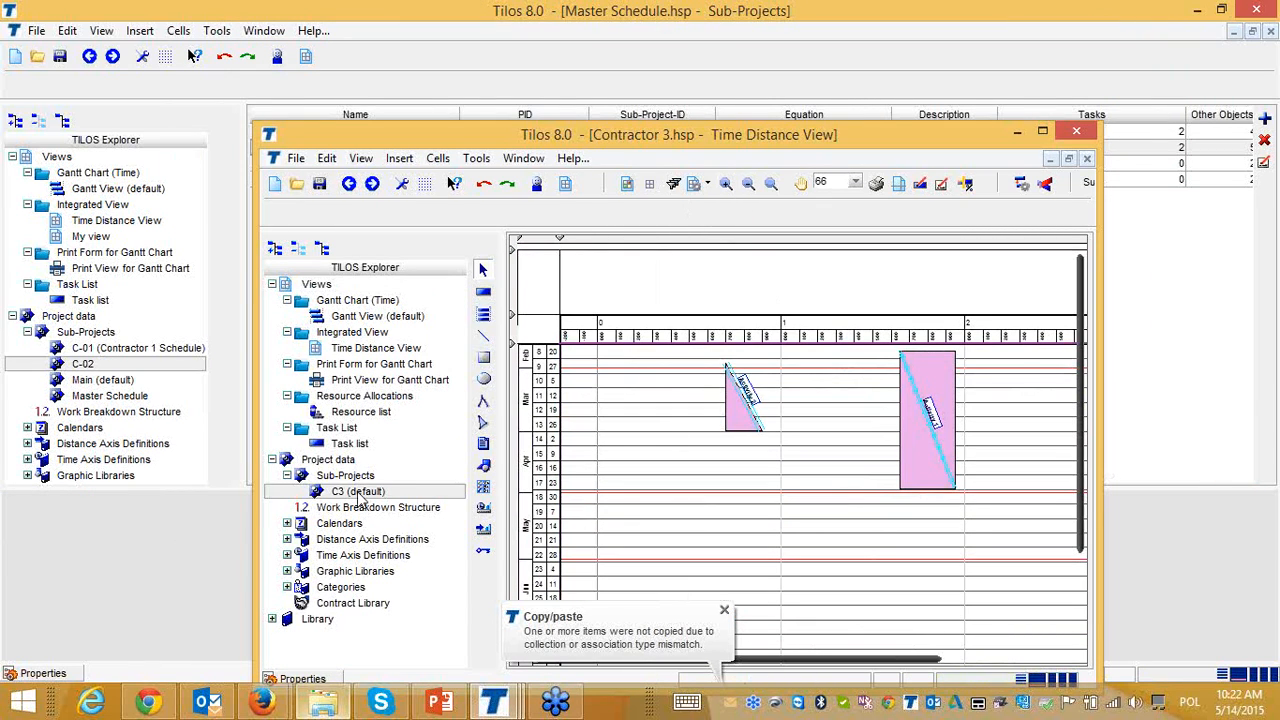
{"action": "left_click", "coordinate": [393, 600]}
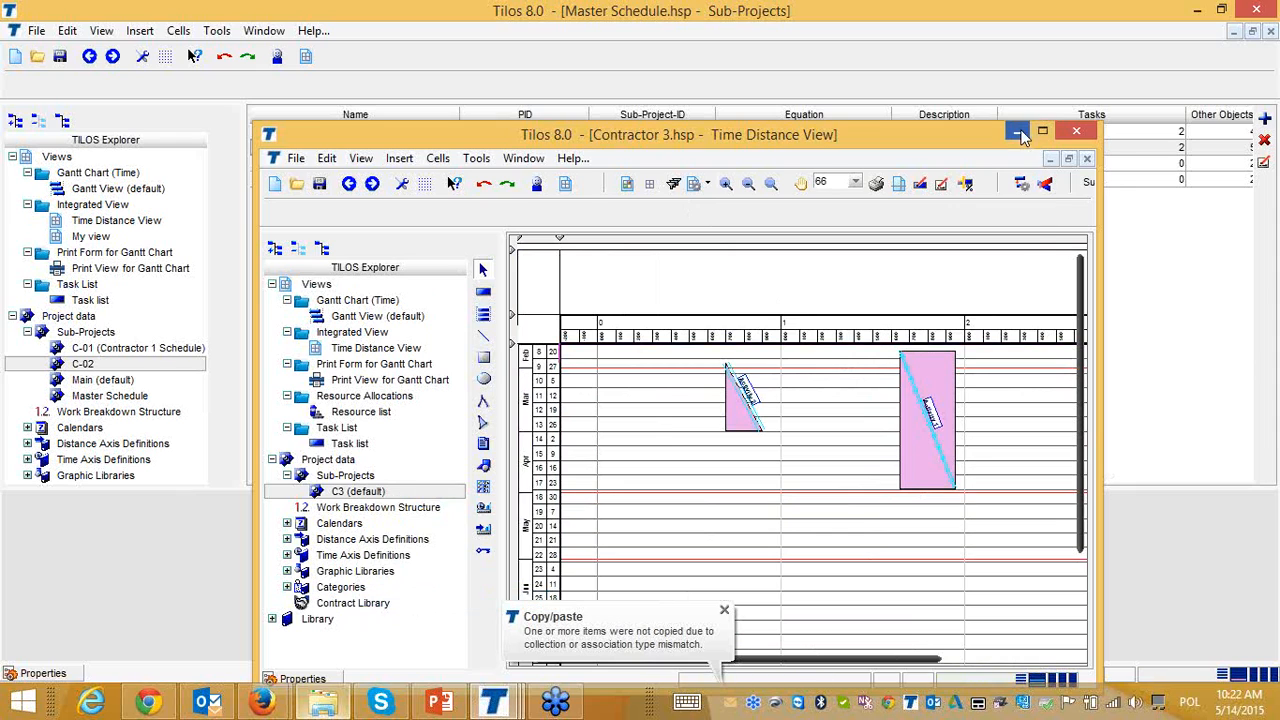
{"action": "left_click", "coordinate": [1017, 133]}
{"action": "right_click", "coordinate": [386, 247]}
{"action": "left_click", "coordinate": [434, 349]}
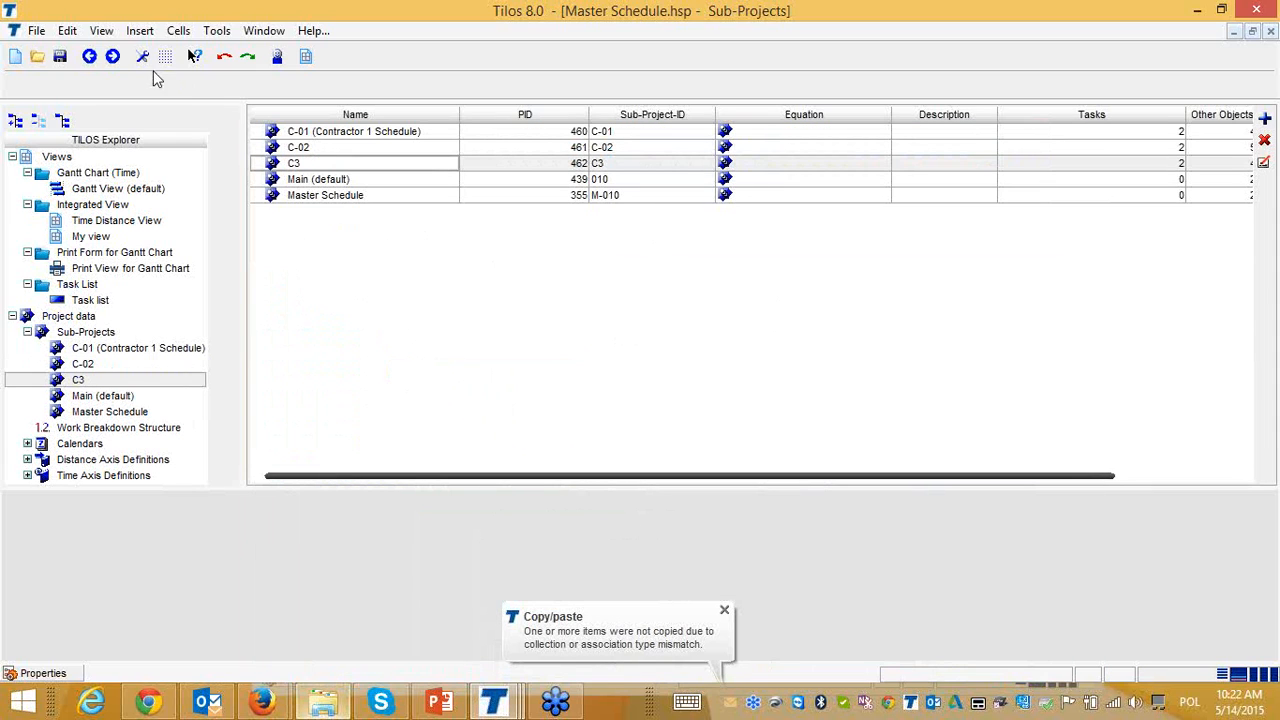
Add the C-02 and C3 sub-projects to the content of the Time Distance View's main cell, keeping the existing view range
{"action": "left_click", "coordinate": [89, 56]}
{"action": "scroll", "coordinate": [674, 278], "scroll_direction": "down", "scroll_amount": 1}
{"action": "left_click", "coordinate": [674, 276]}
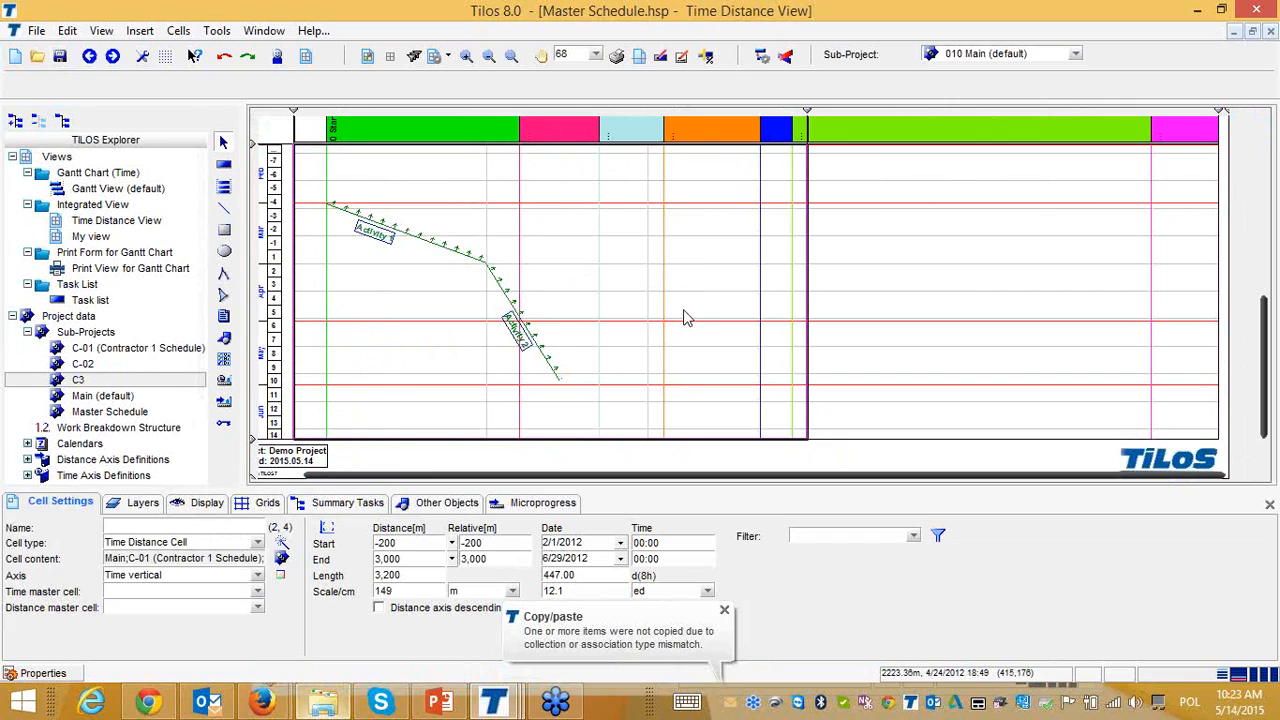
{"action": "left_click", "coordinate": [281, 558]}
{"action": "left_click", "coordinate": [515, 285]}
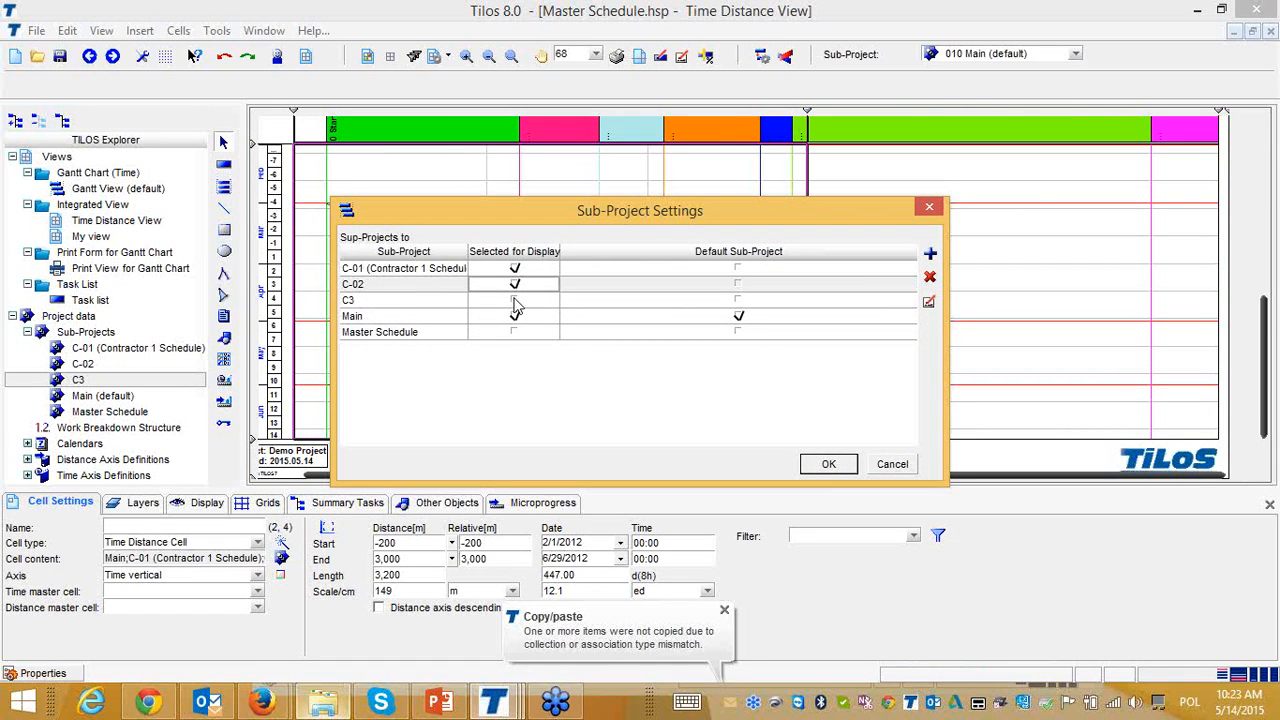
{"action": "left_click", "coordinate": [514, 299]}
{"action": "left_click", "coordinate": [827, 466]}
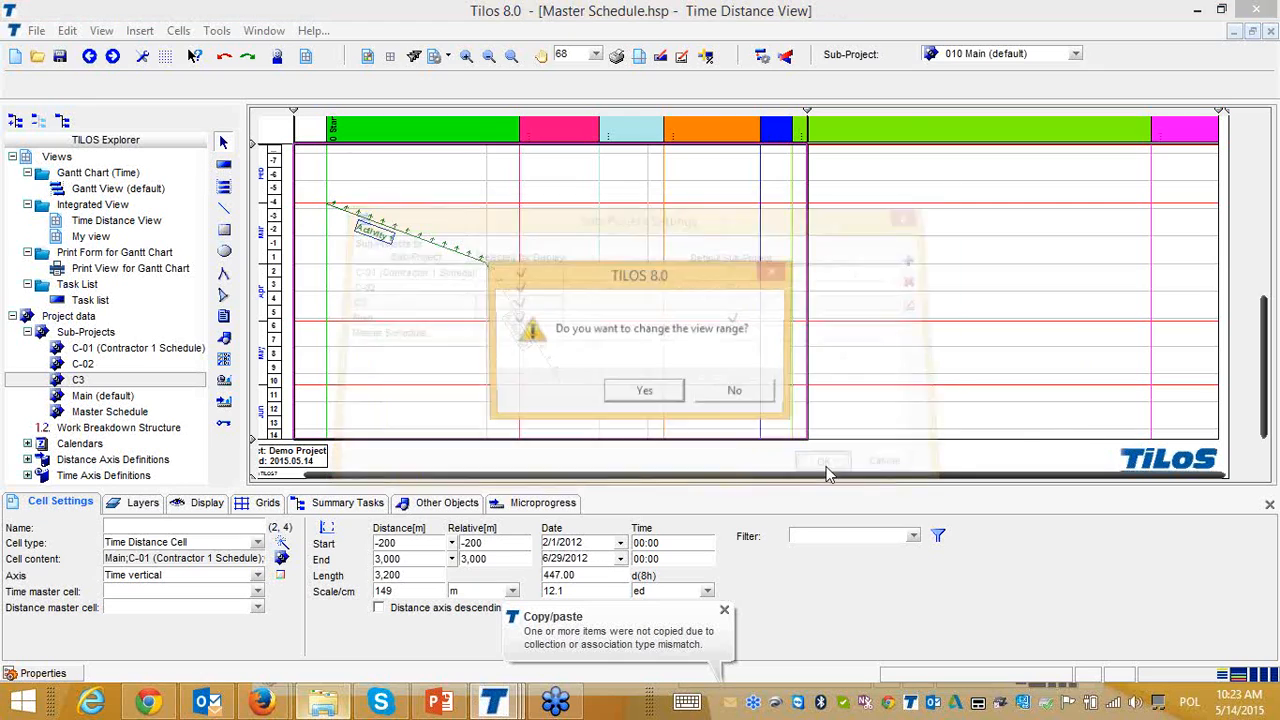
{"action": "left_click", "coordinate": [676, 385]}
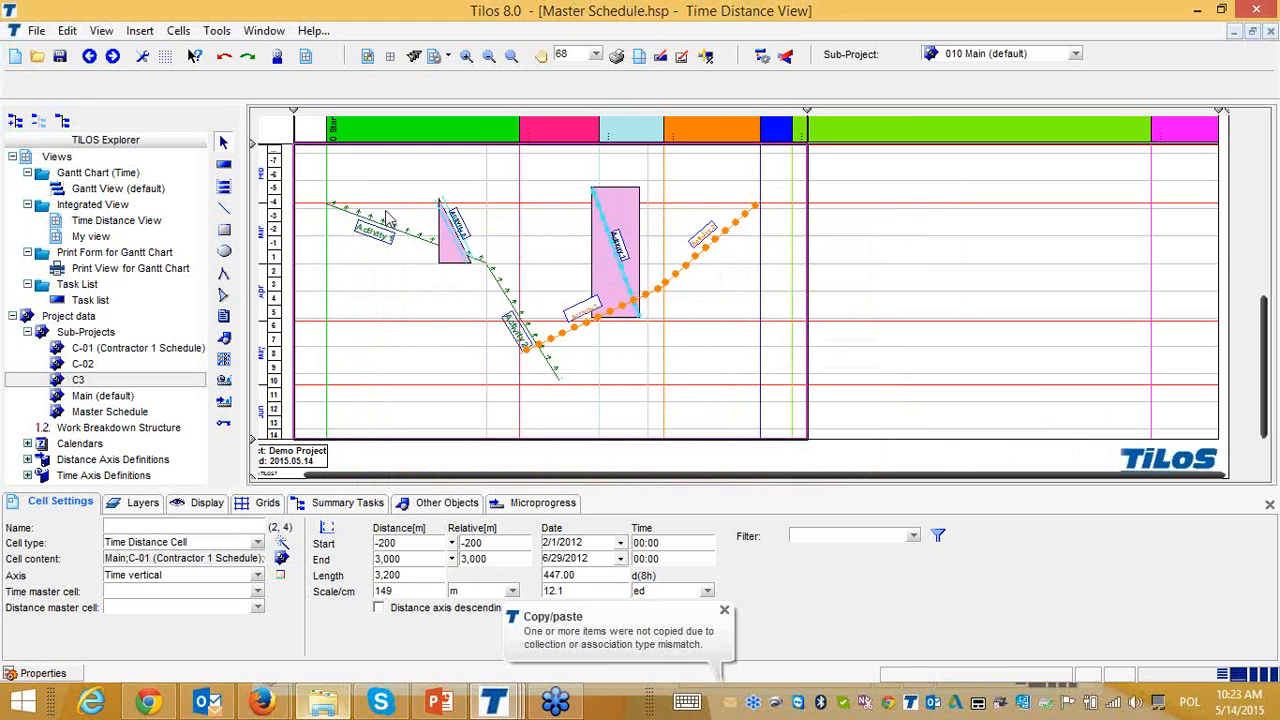
Enable clash detection in the links and constraints settings of both green Clearing tasks of C-01
{"action": "left_click", "coordinate": [511, 55]}
{"action": "left_click_drag", "start_coordinate": [314, 155], "coordinate": [782, 425]}
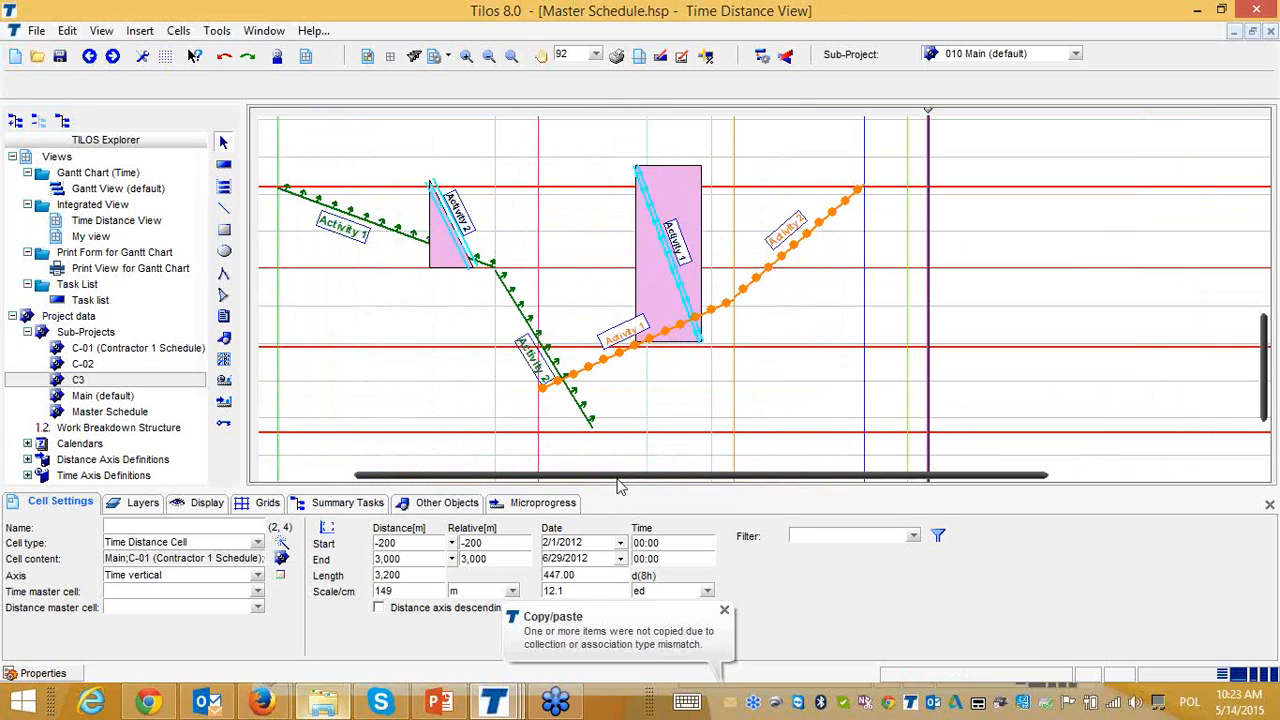
{"action": "left_click_drag", "start_coordinate": [618, 477], "coordinate": [601, 477]}
{"action": "left_click", "coordinate": [413, 229]}
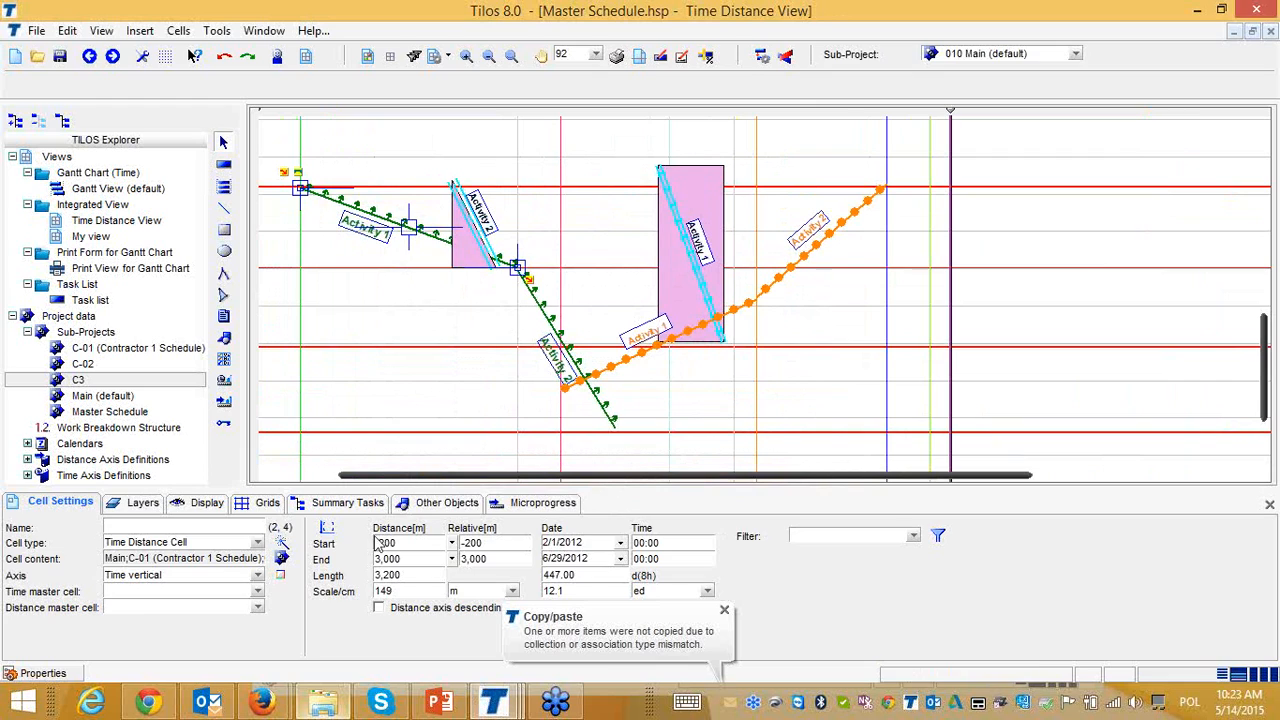
{"action": "left_click", "coordinate": [404, 503]}
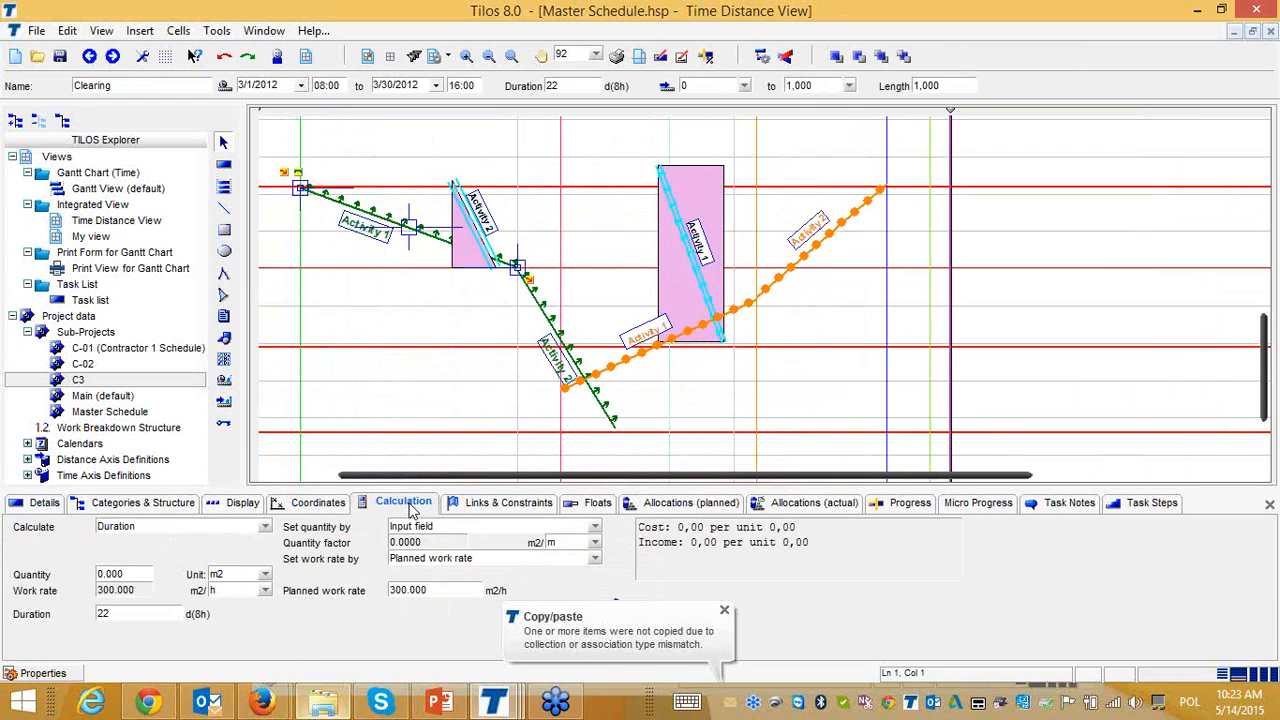
{"action": "left_click", "coordinate": [492, 503]}
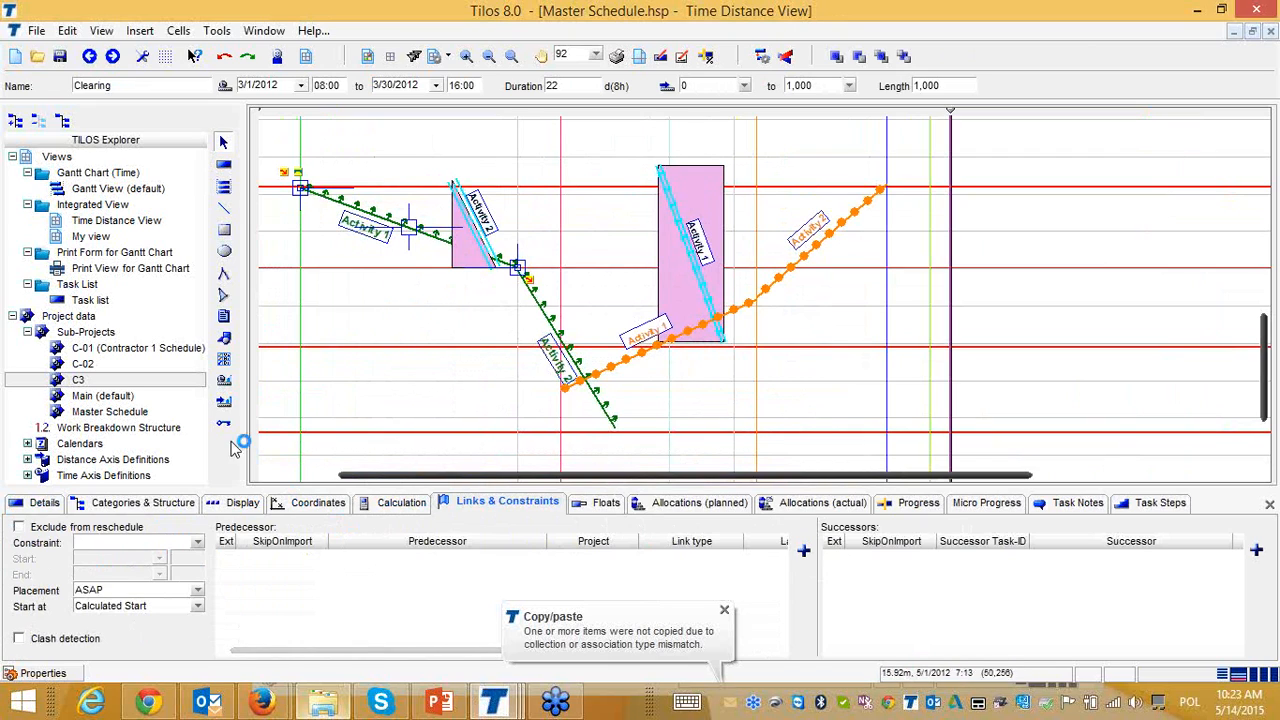
{"action": "left_click", "coordinate": [30, 640]}
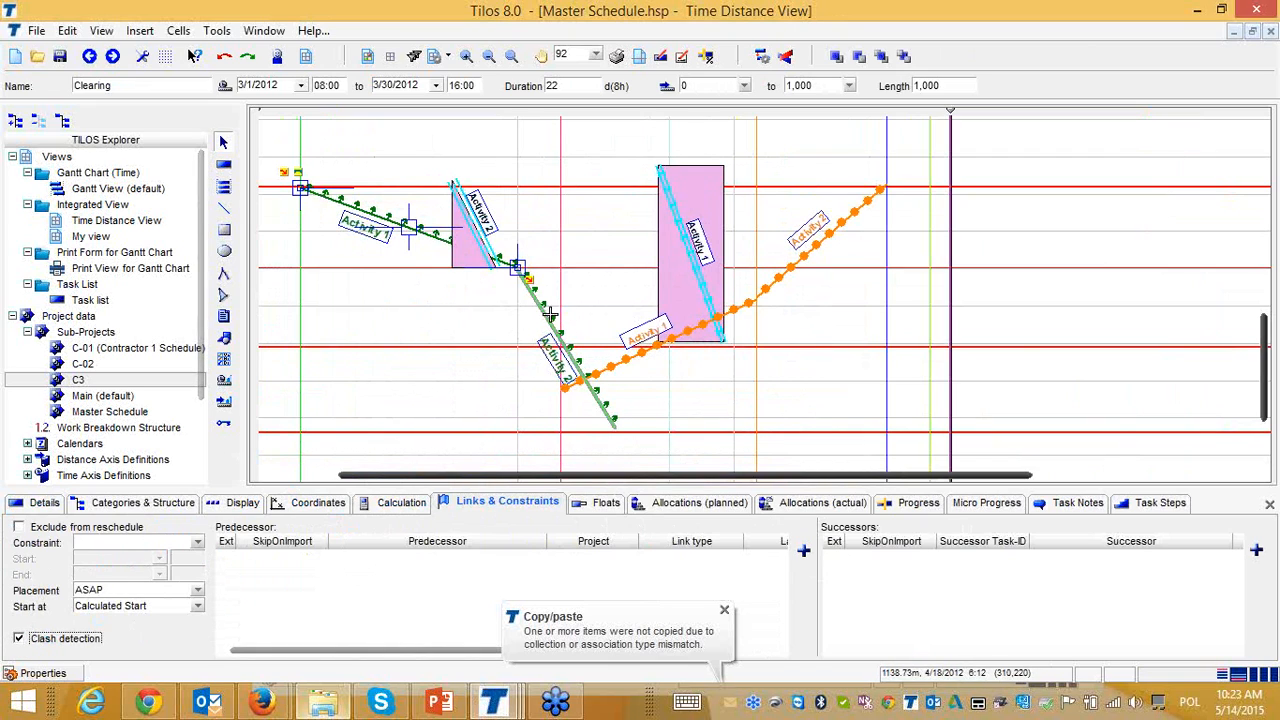
{"action": "left_click", "coordinate": [20, 640]}
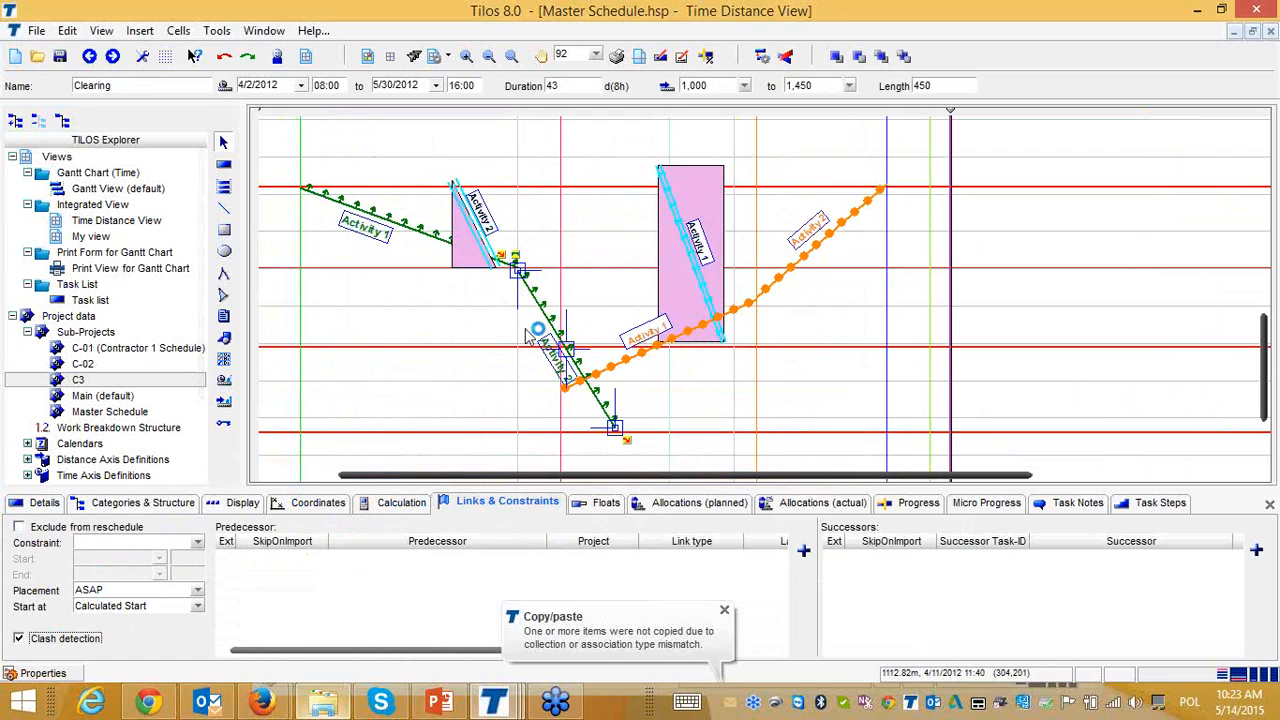
Enable clash detection for both C3 Soil installation tasks and the C-02 Grading task labelled Activity 1
{"action": "left_click", "coordinate": [478, 261]}
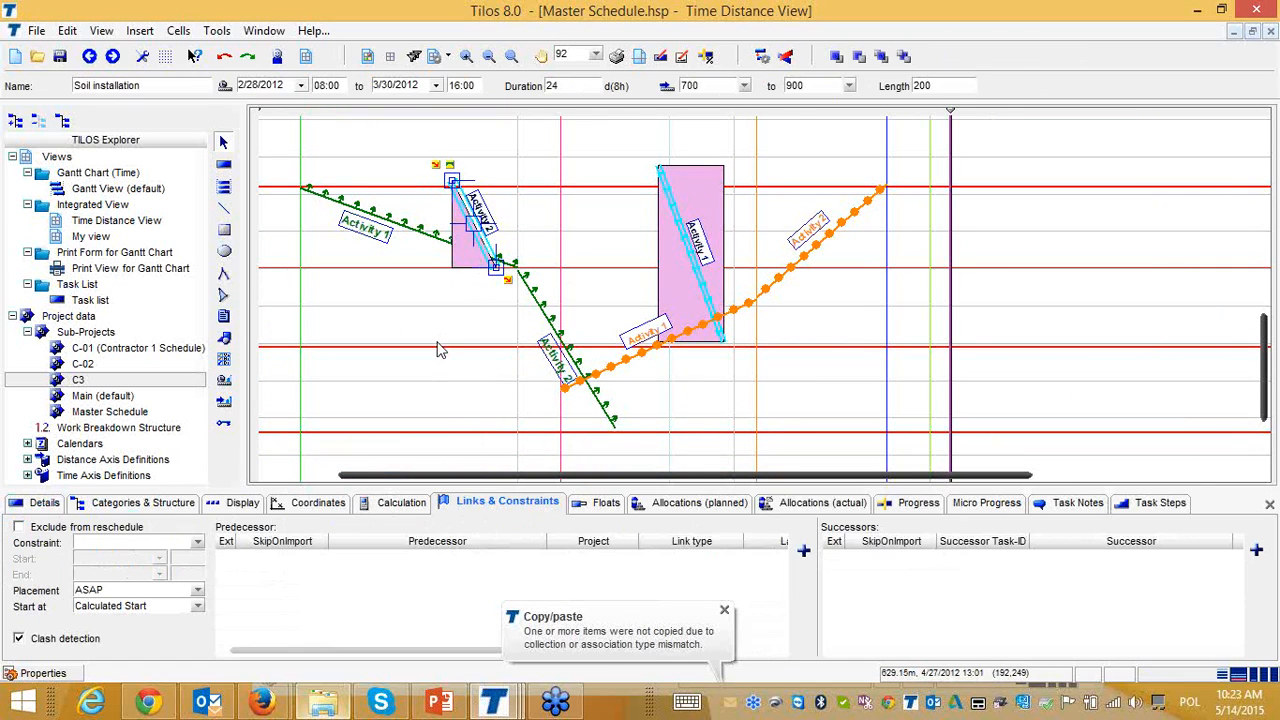
{"action": "left_click", "coordinate": [609, 361]}
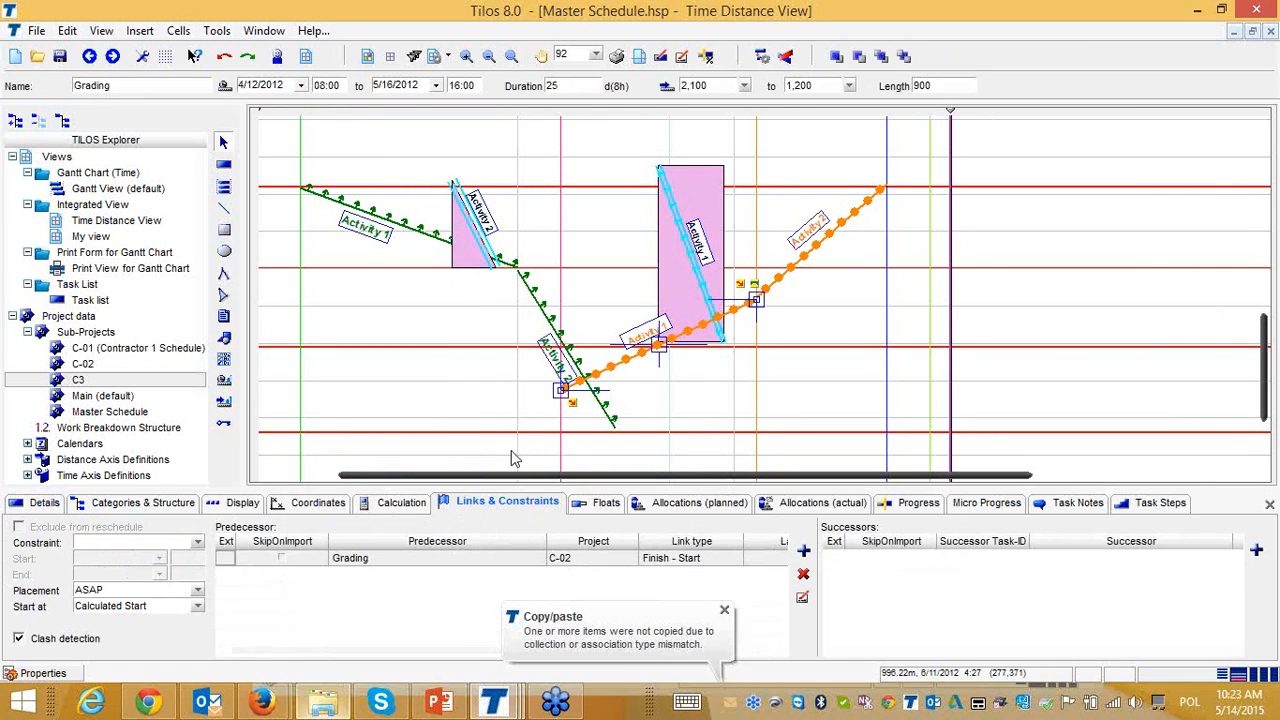
{"action": "left_click", "coordinate": [723, 225]}
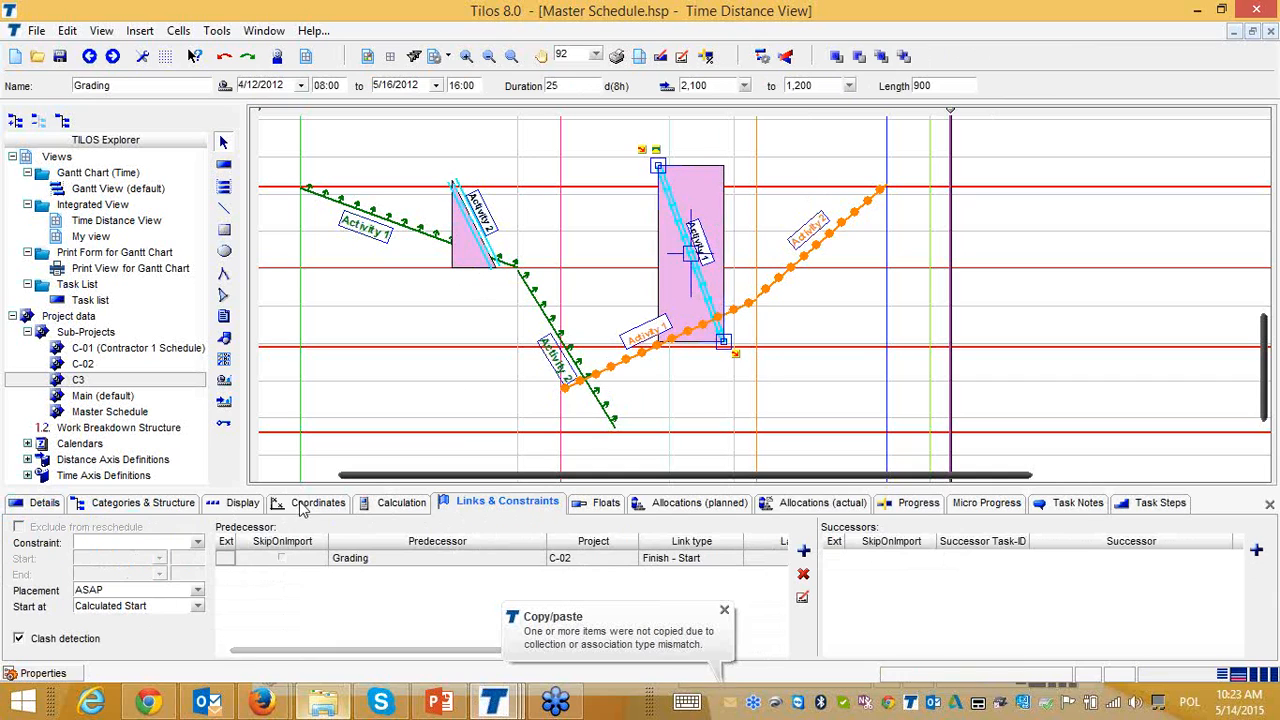
{"action": "left_click", "coordinate": [414, 366]}
{"action": "left_click_drag", "start_coordinate": [617, 481], "coordinate": [597, 480]}
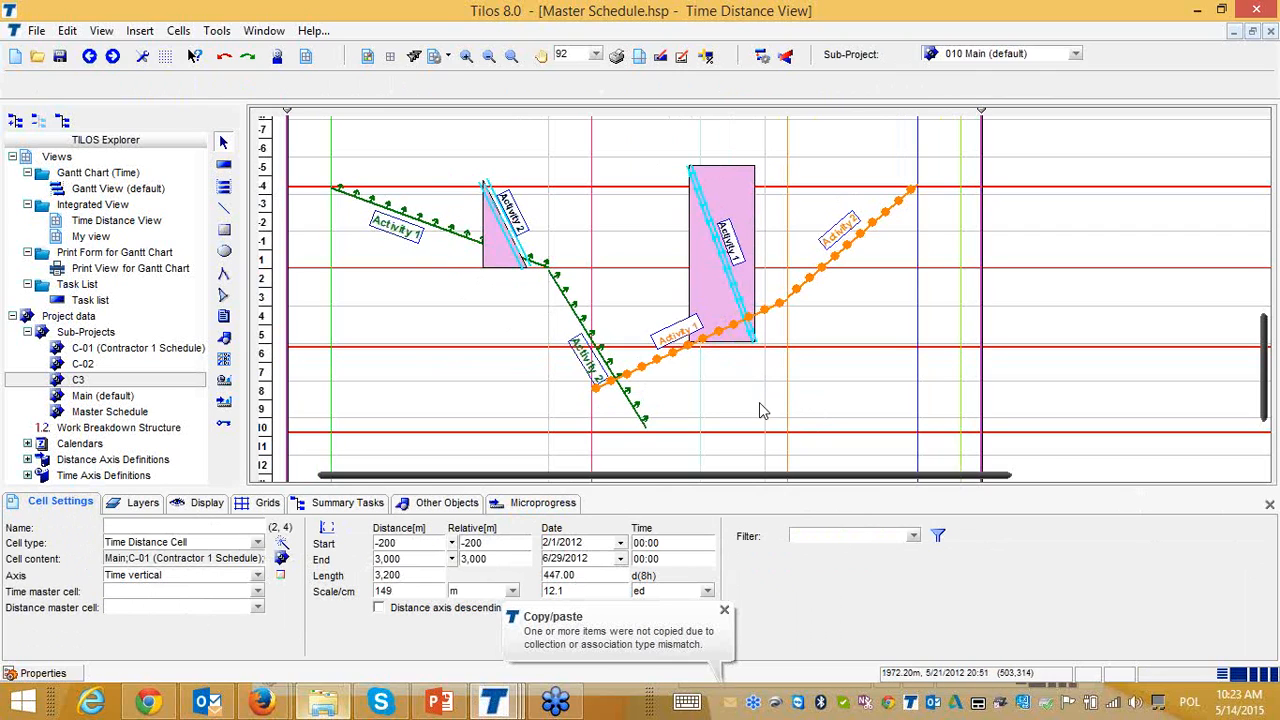
Run task clash detection, examine the clashing task pairs in the report beside the time-distance diagram, and close the report
{"action": "left_click", "coordinate": [785, 56]}
{"action": "left_click_drag", "start_coordinate": [810, 166], "coordinate": [596, 135]}
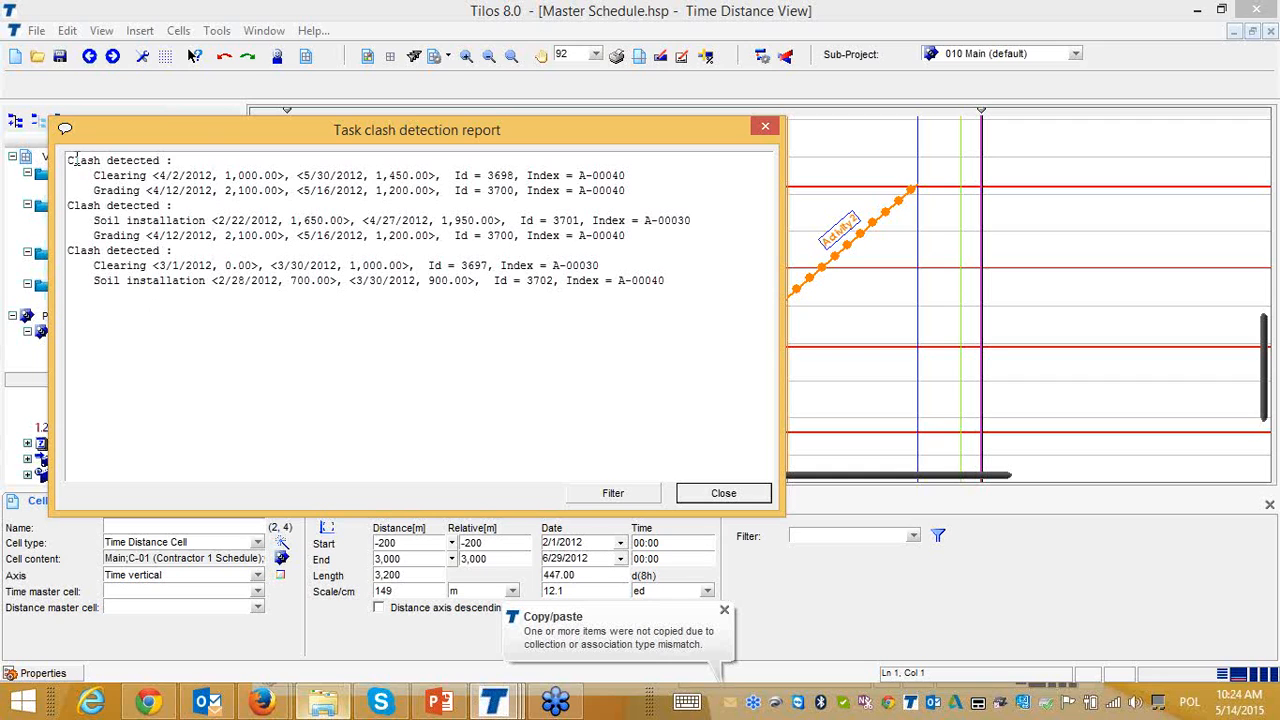
{"action": "left_click_drag", "start_coordinate": [237, 140], "coordinate": [385, 320]}
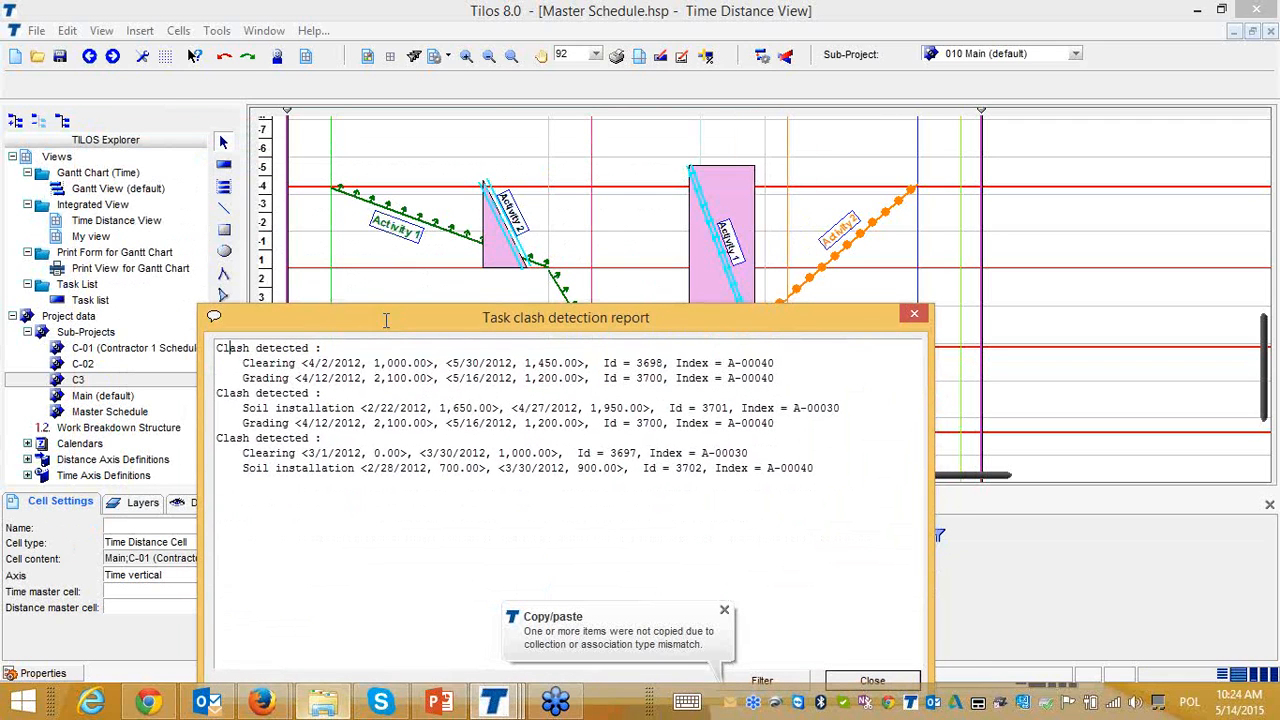
{"action": "left_click_drag", "start_coordinate": [255, 362], "coordinate": [355, 378]}
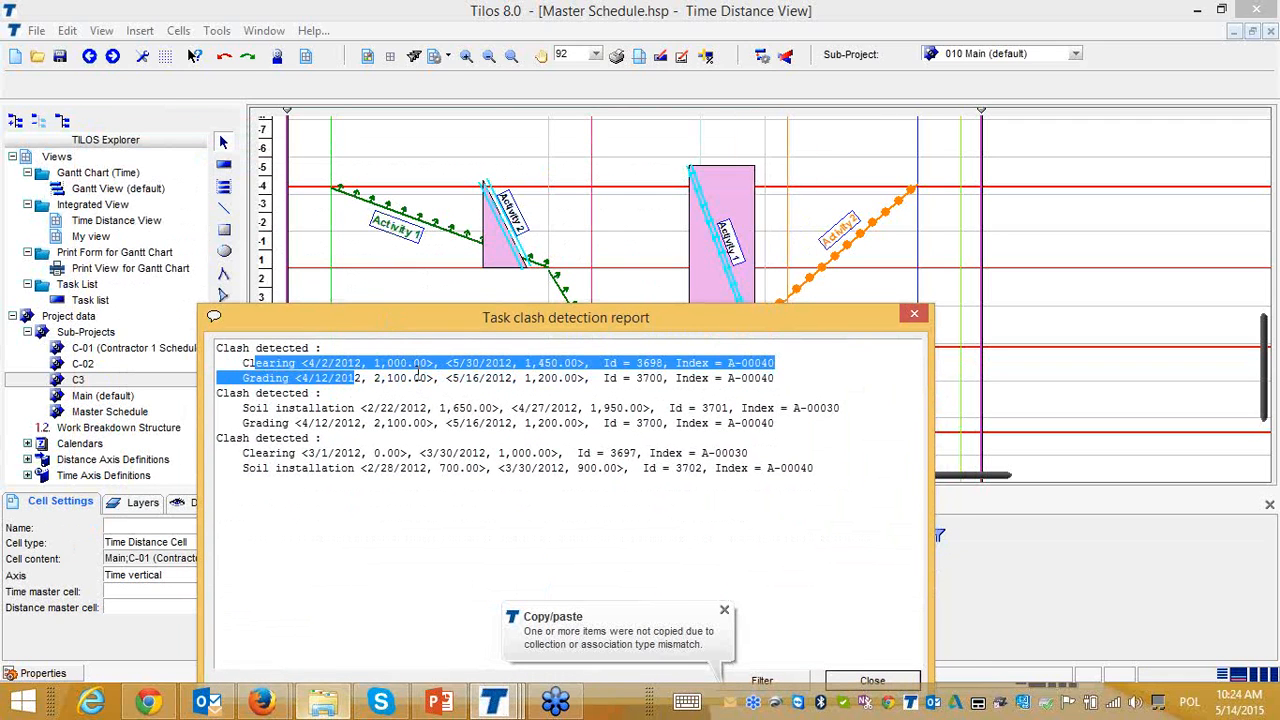
{"action": "left_click", "coordinate": [378, 377]}
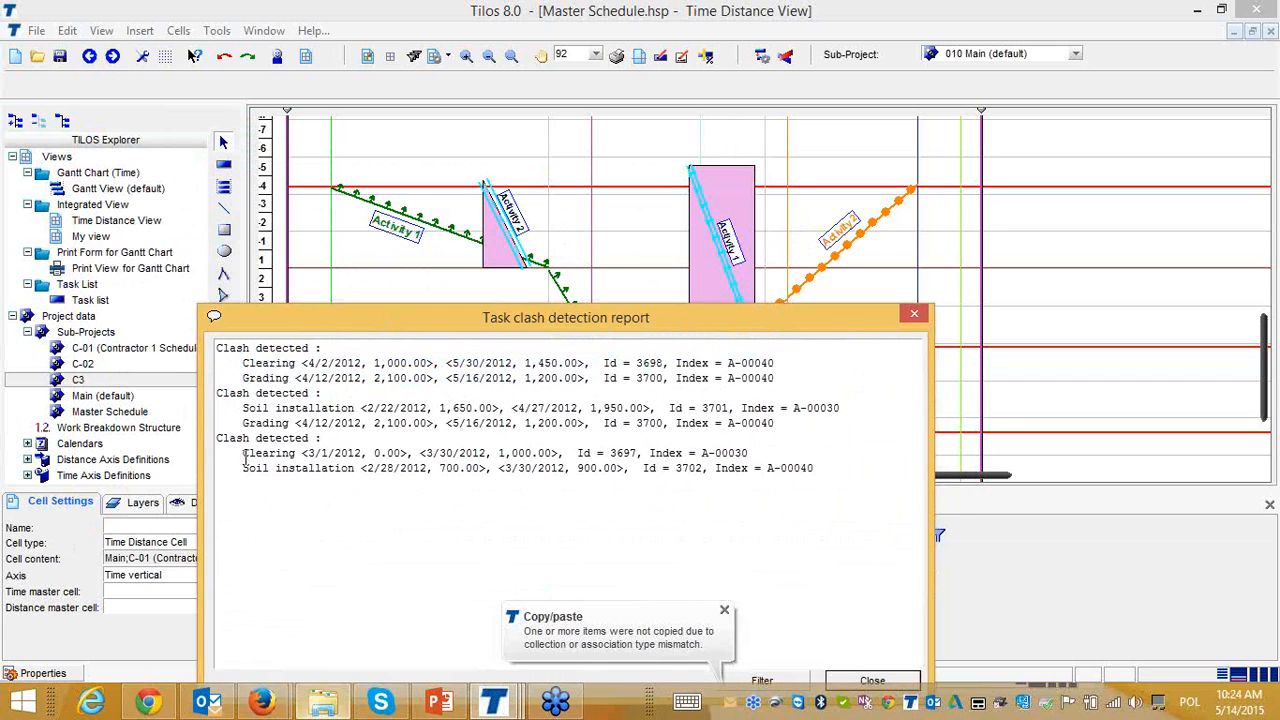
{"action": "left_click", "coordinate": [913, 314]}
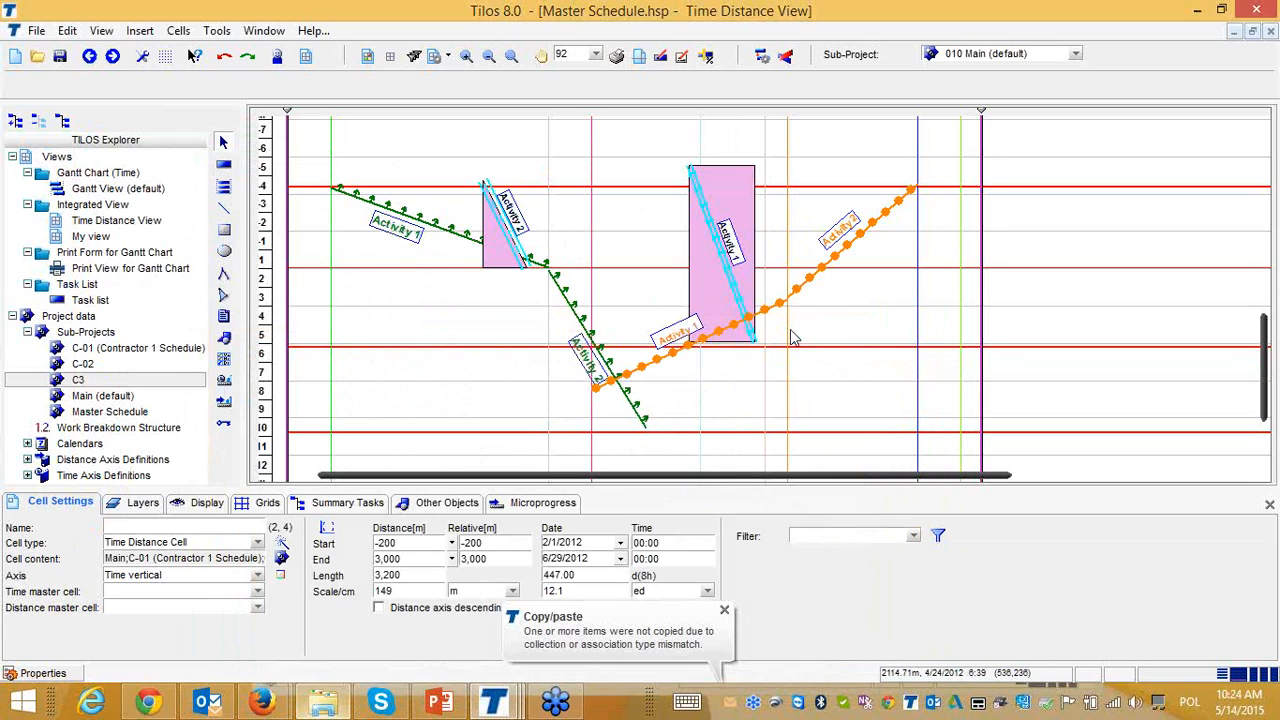
Open the default Gantt View in a new window and add sub-projects C-01, C-02 and C3 to those it displays
{"action": "right_click", "coordinate": [122, 189]}
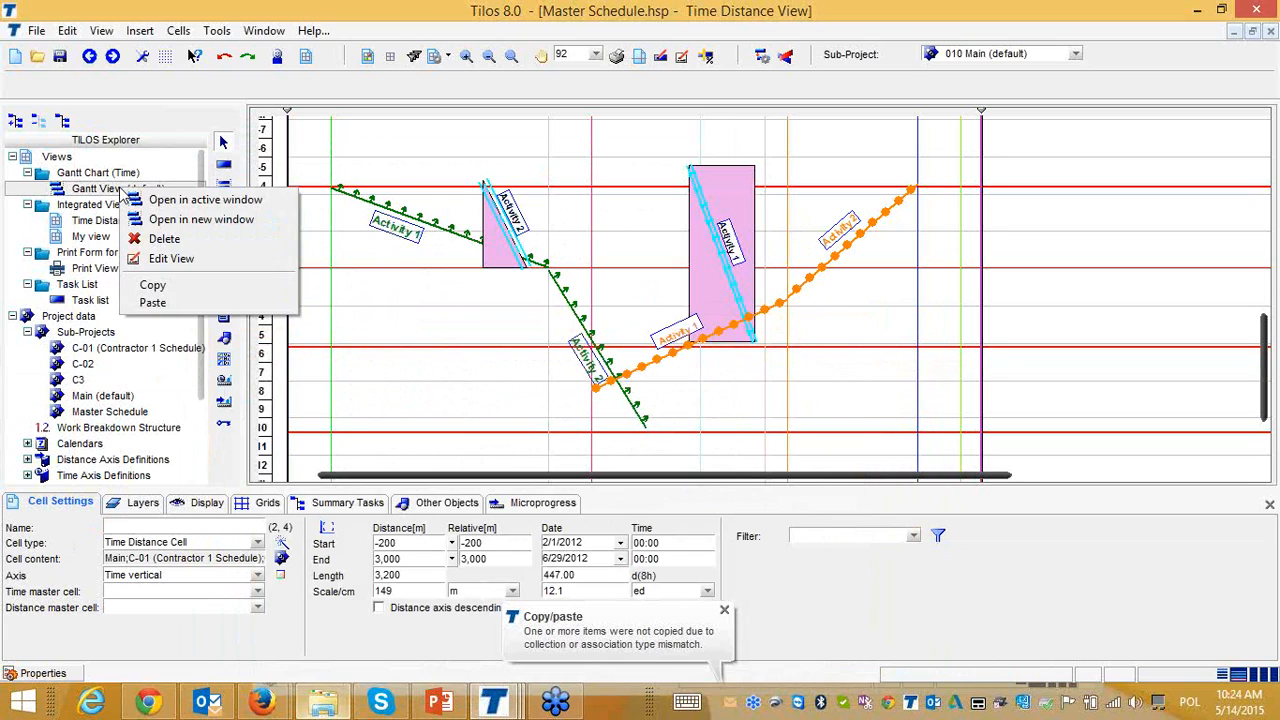
{"action": "left_click", "coordinate": [202, 222]}
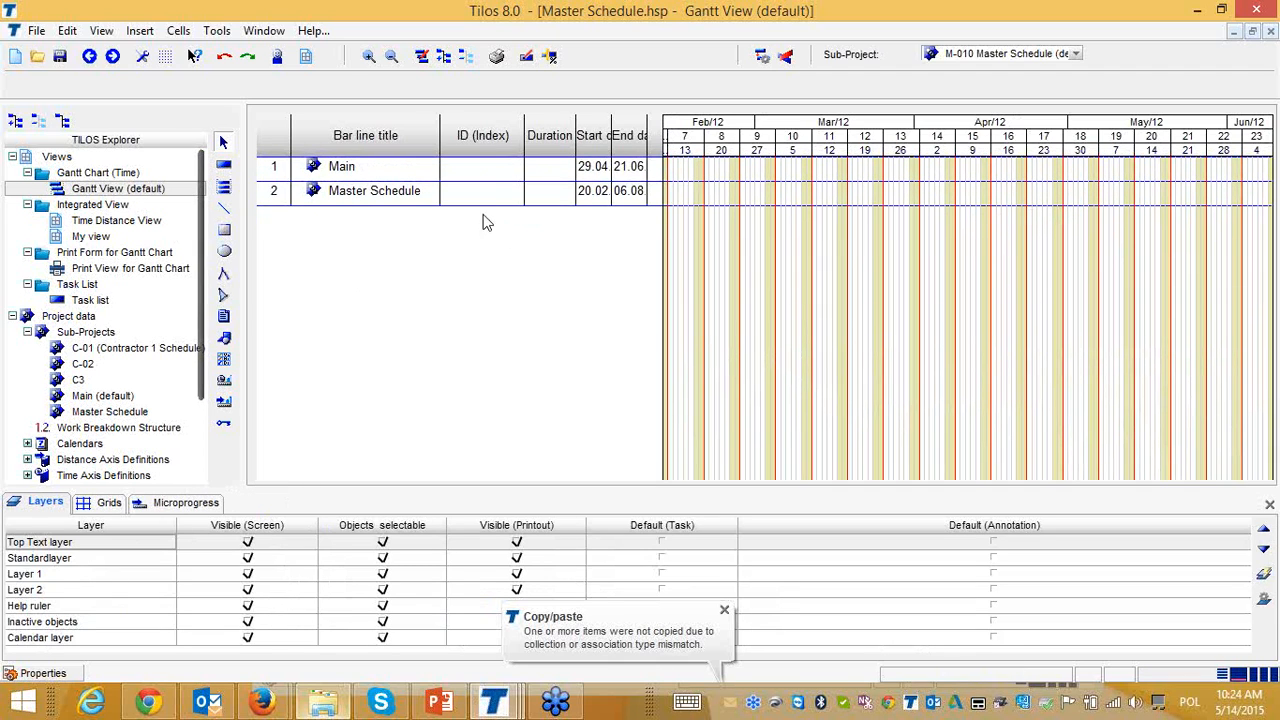
{"action": "left_click", "coordinate": [422, 56]}
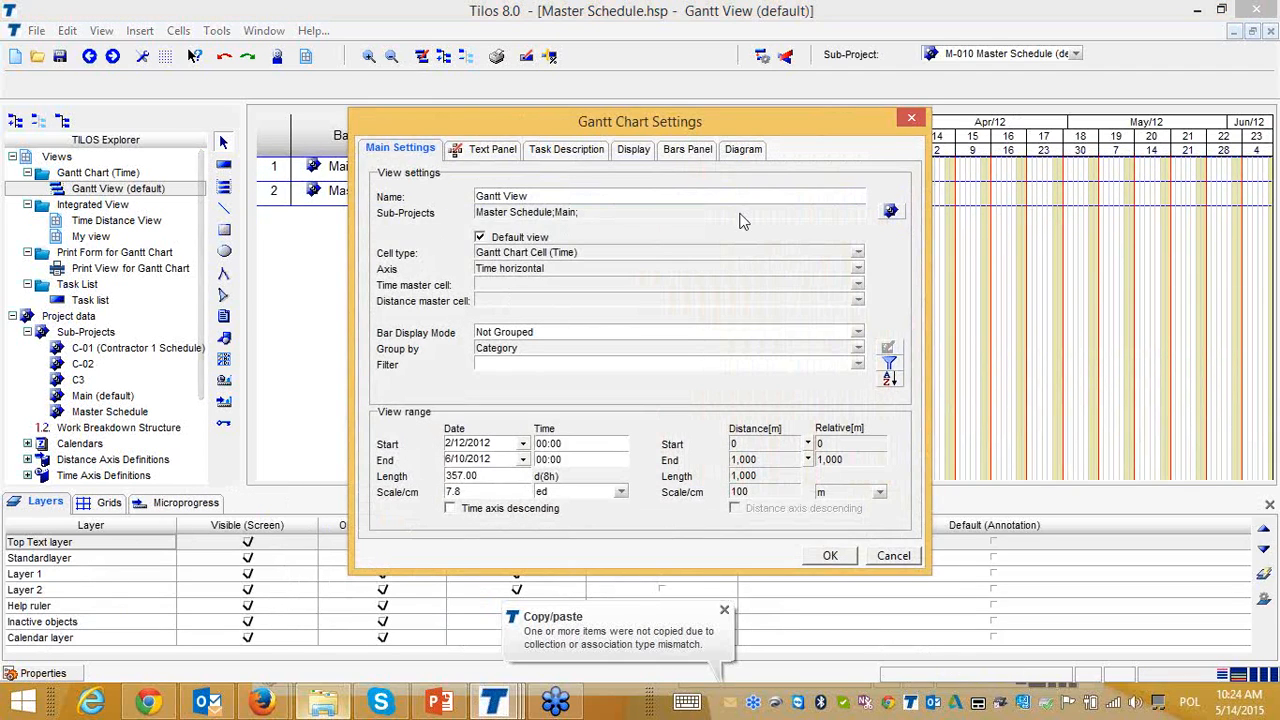
{"action": "left_click", "coordinate": [892, 212]}
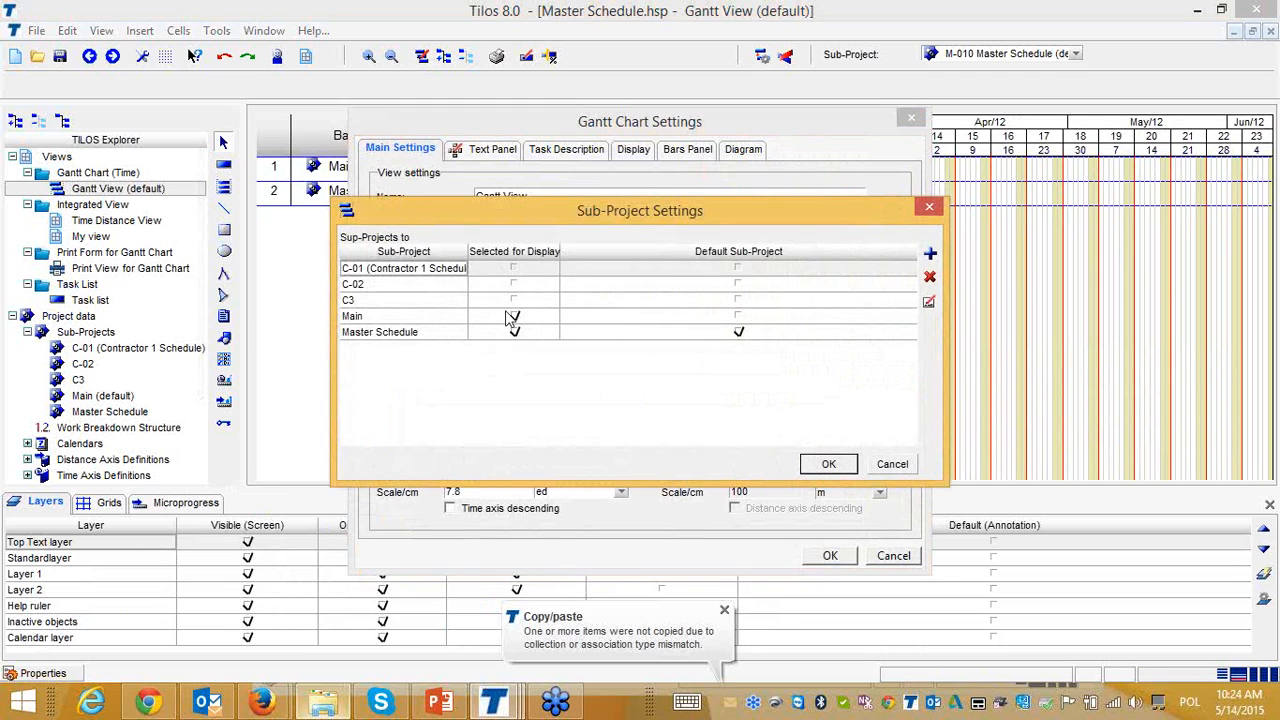
{"action": "left_click", "coordinate": [507, 299]}
{"action": "left_click", "coordinate": [516, 281]}
{"action": "left_click", "coordinate": [515, 269]}
{"action": "left_click", "coordinate": [517, 299]}
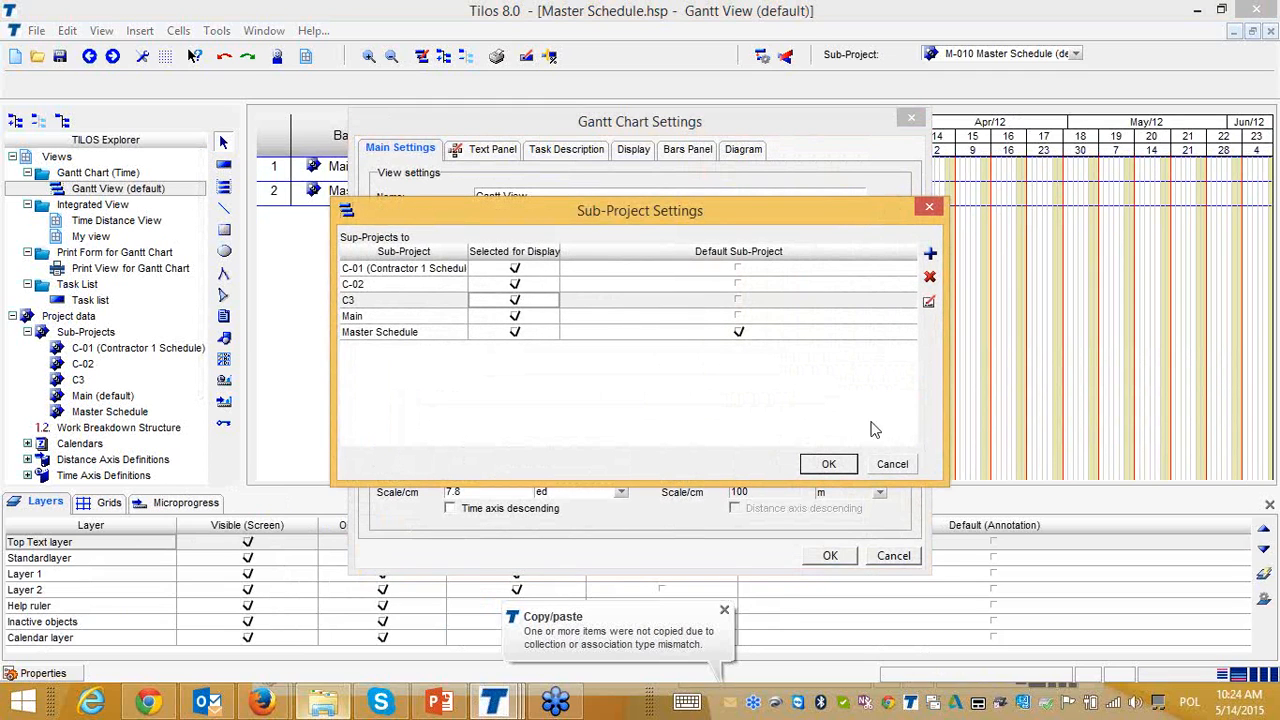
{"action": "left_click", "coordinate": [829, 465]}
{"action": "left_click", "coordinate": [830, 555]}
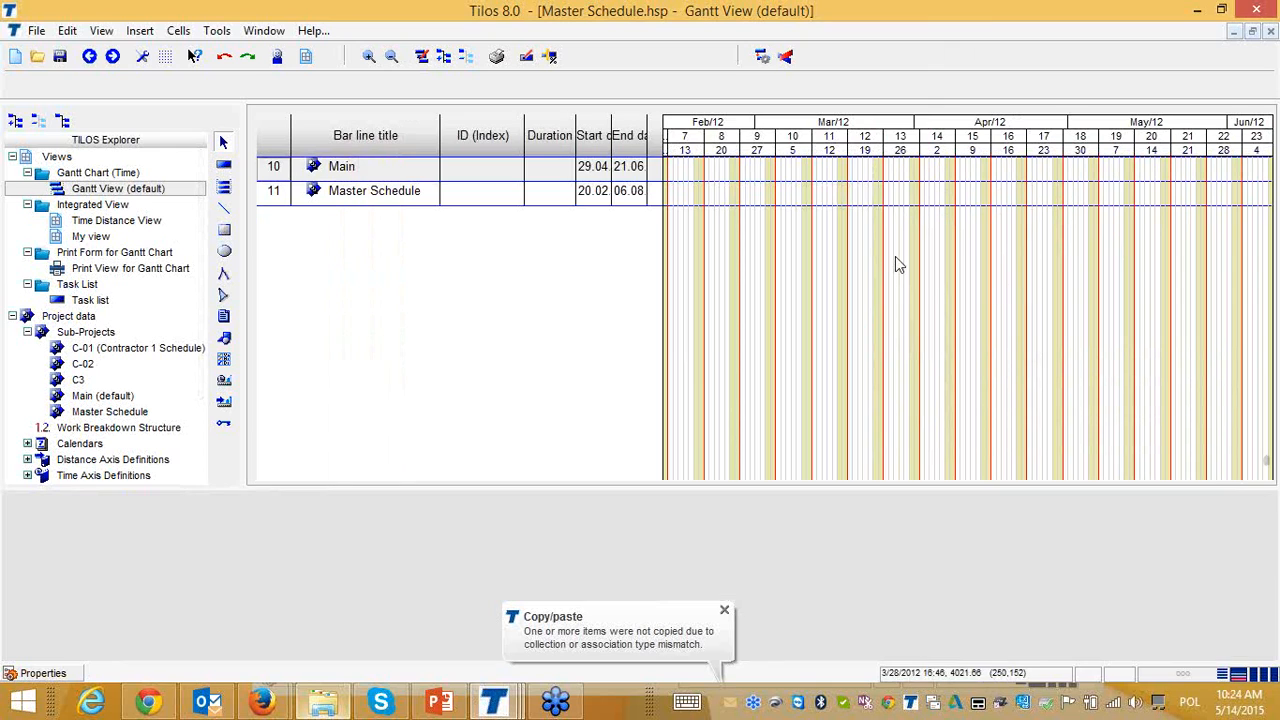
{"action": "right_click", "coordinate": [895, 256]}
{"action": "left_click", "coordinate": [937, 317]}
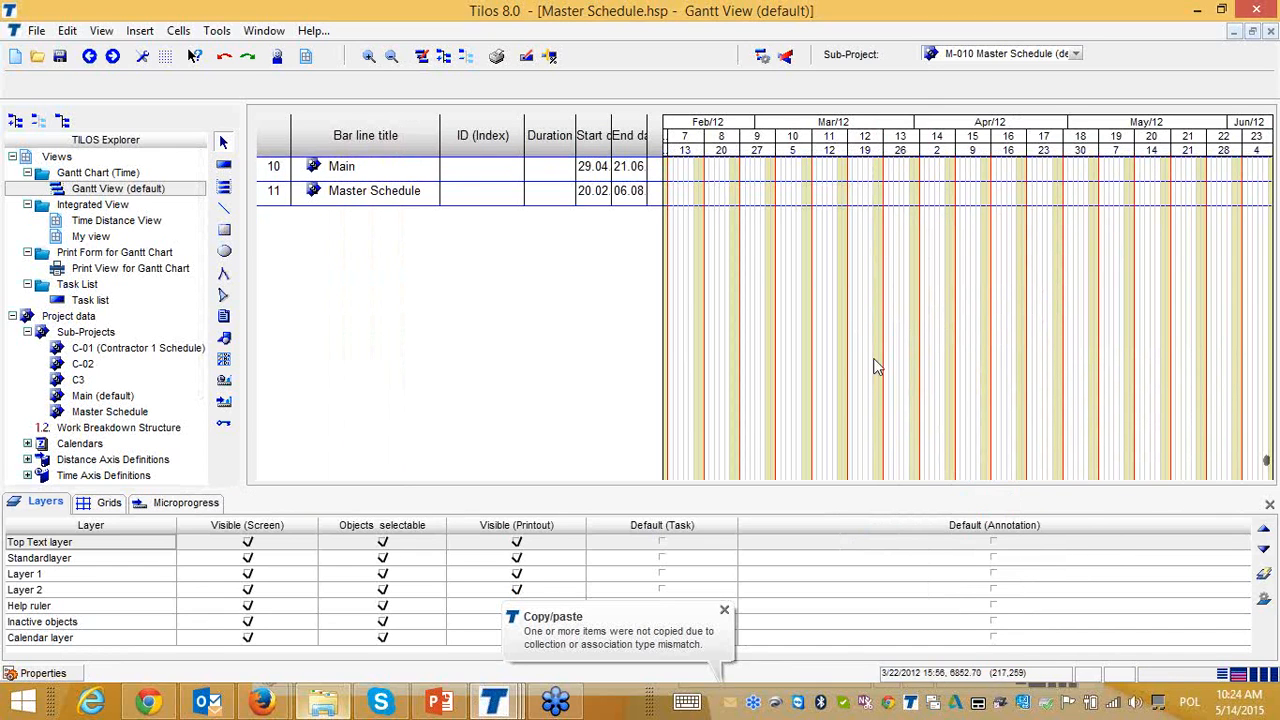
{"action": "scroll", "coordinate": [803, 322], "scroll_direction": "up", "scroll_amount": 4}
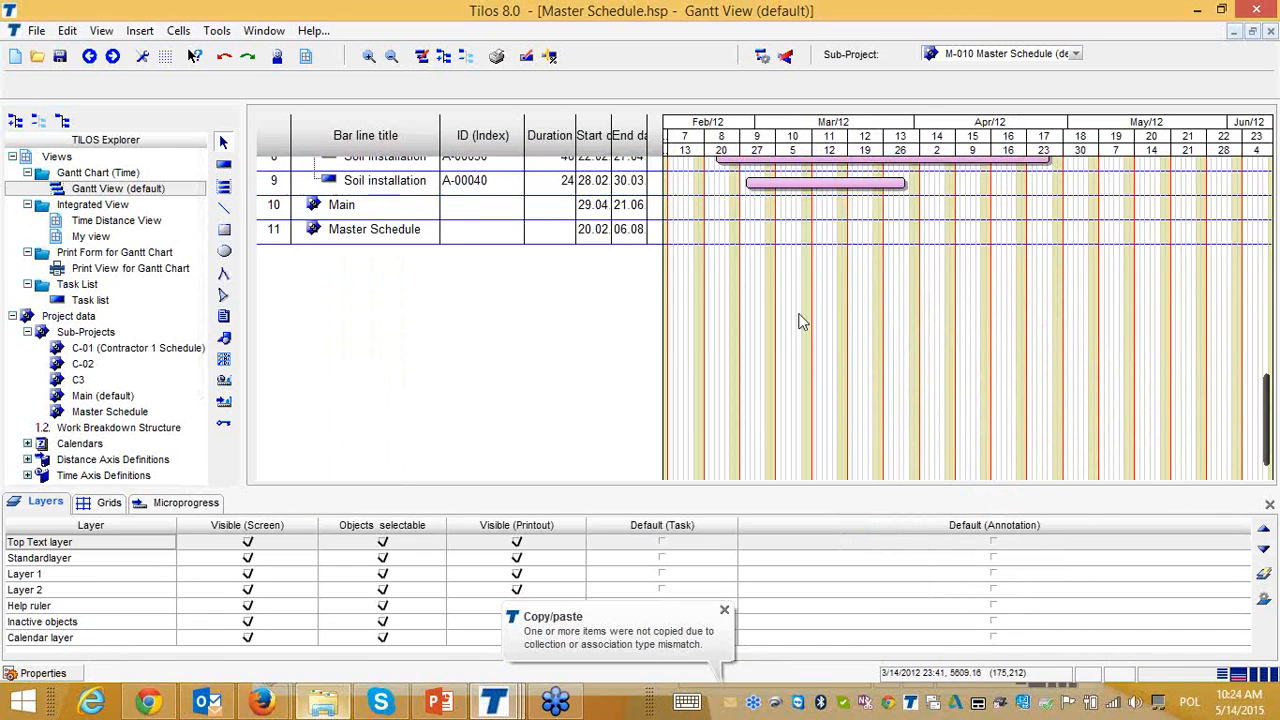
{"action": "scroll", "coordinate": [818, 378], "scroll_direction": "up", "scroll_amount": 3}
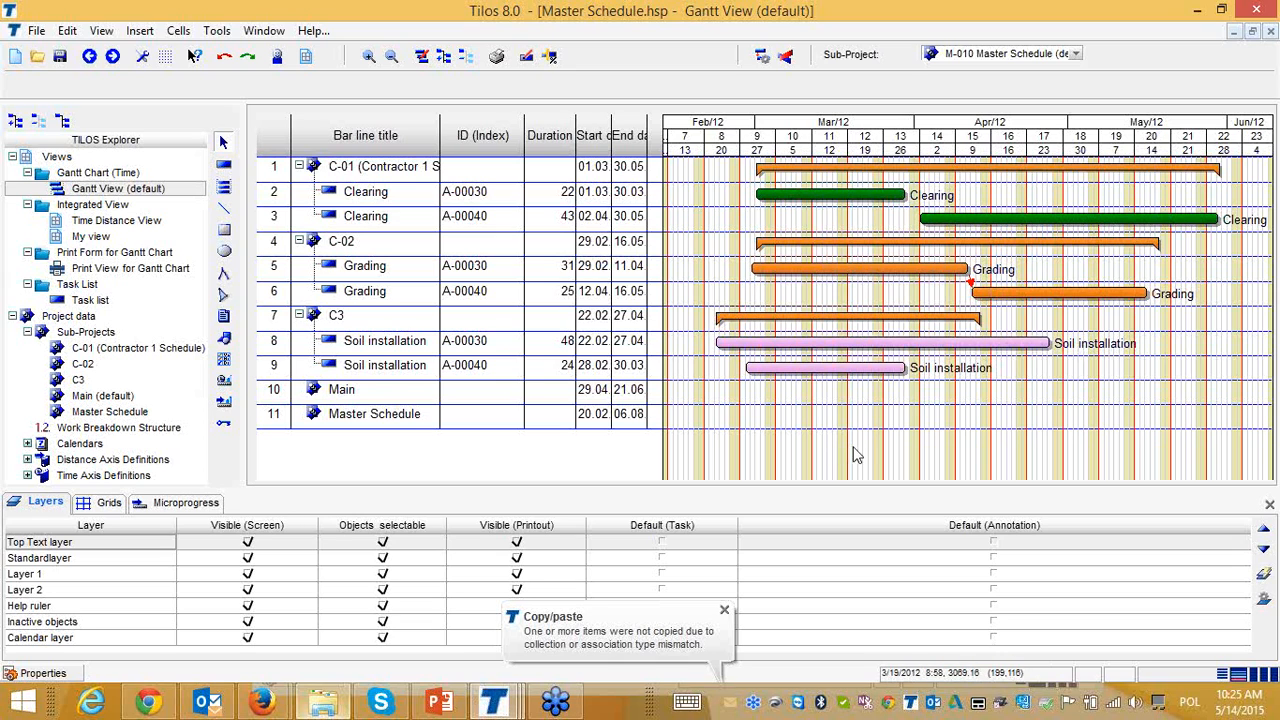
Tile the Gantt View and Time Distance View windows one above the other and make the Time Distance View active
{"action": "left_click", "coordinate": [216, 31]}
{"action": "mouse_move", "coordinate": [250, 36]}
{"action": "left_click", "coordinate": [75, 87]}
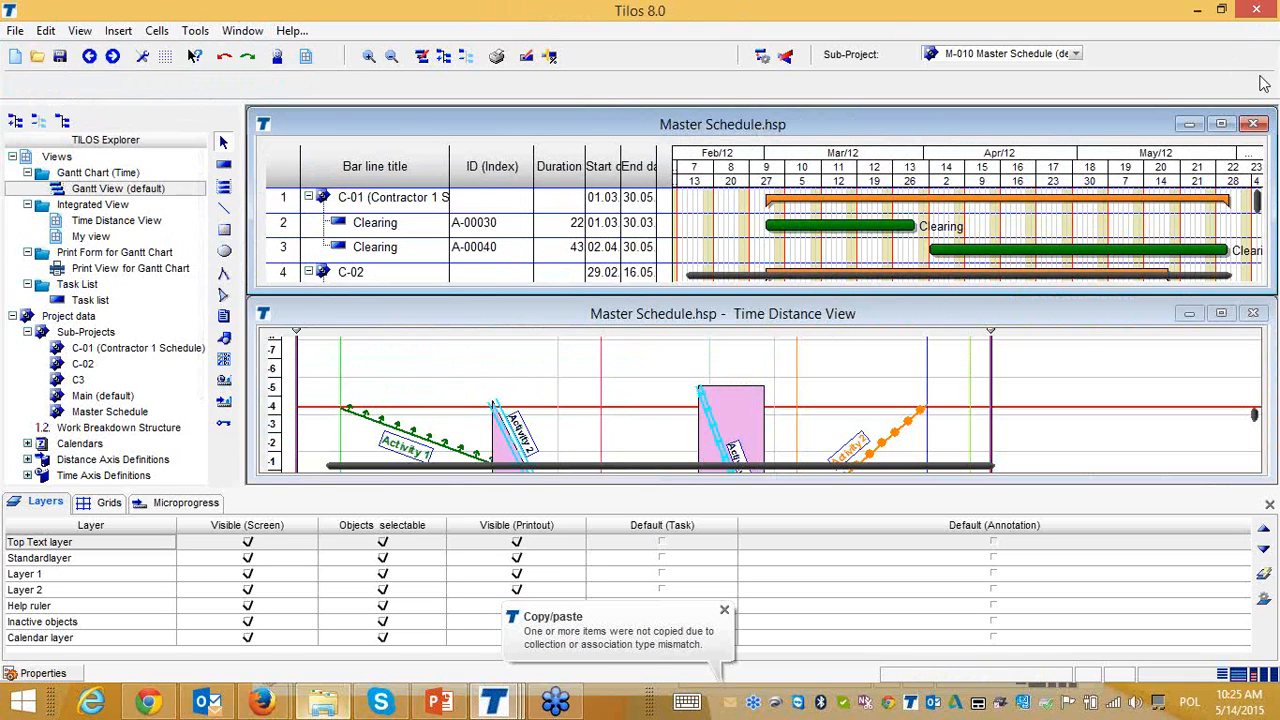
{"action": "left_click", "coordinate": [845, 372]}
{"action": "scroll", "coordinate": [845, 372], "scroll_direction": "down", "scroll_amount": 3}
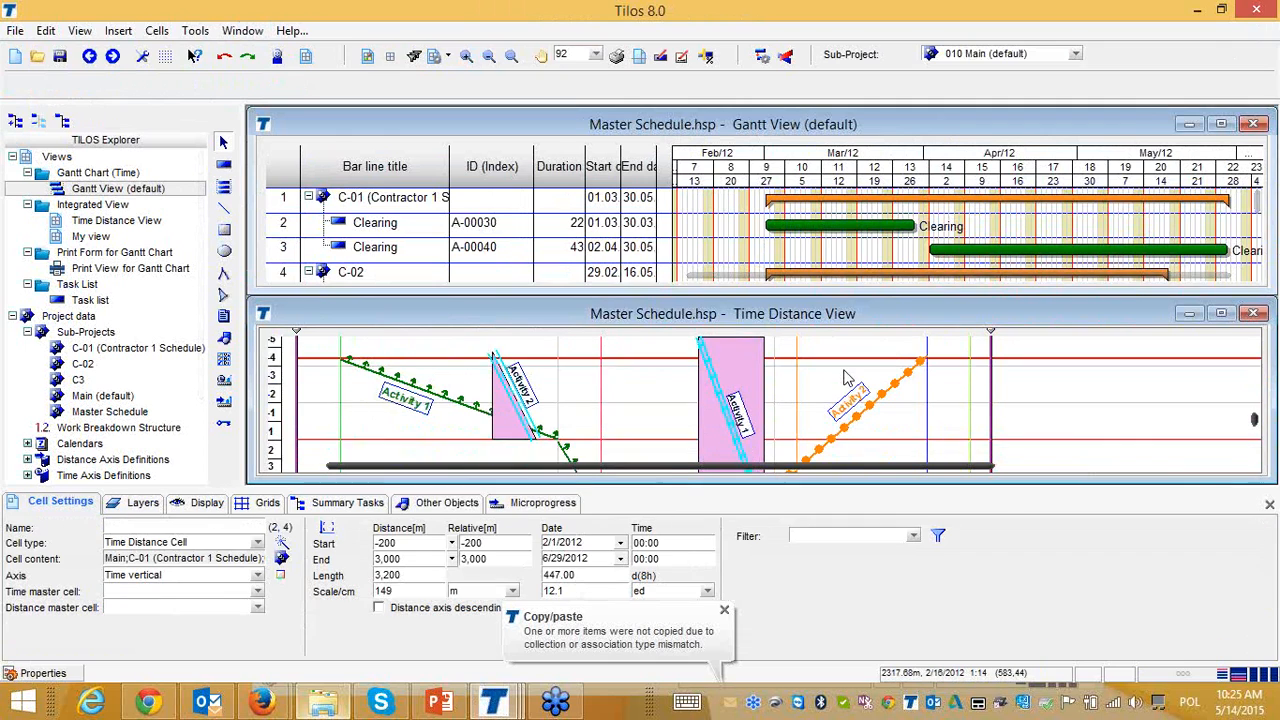
{"action": "scroll", "coordinate": [892, 420], "scroll_direction": "down", "scroll_amount": 3}
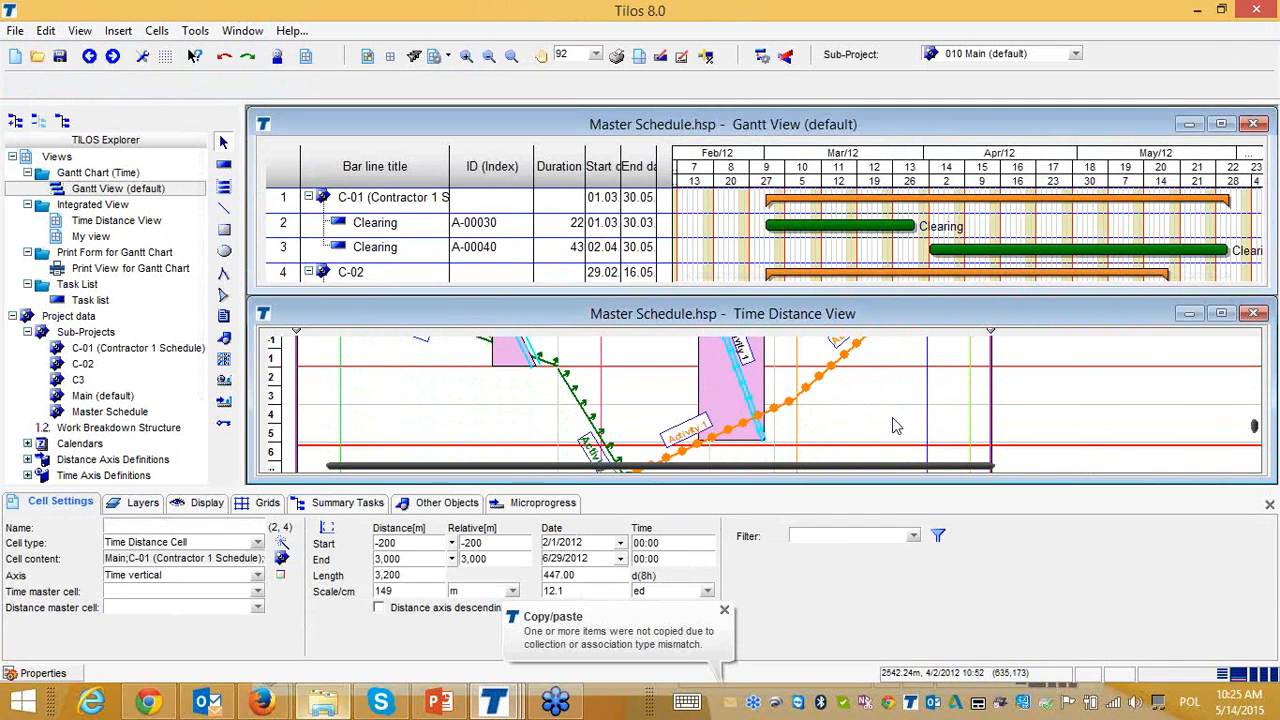
{"action": "scroll", "coordinate": [894, 424], "scroll_direction": "down", "scroll_amount": 2}
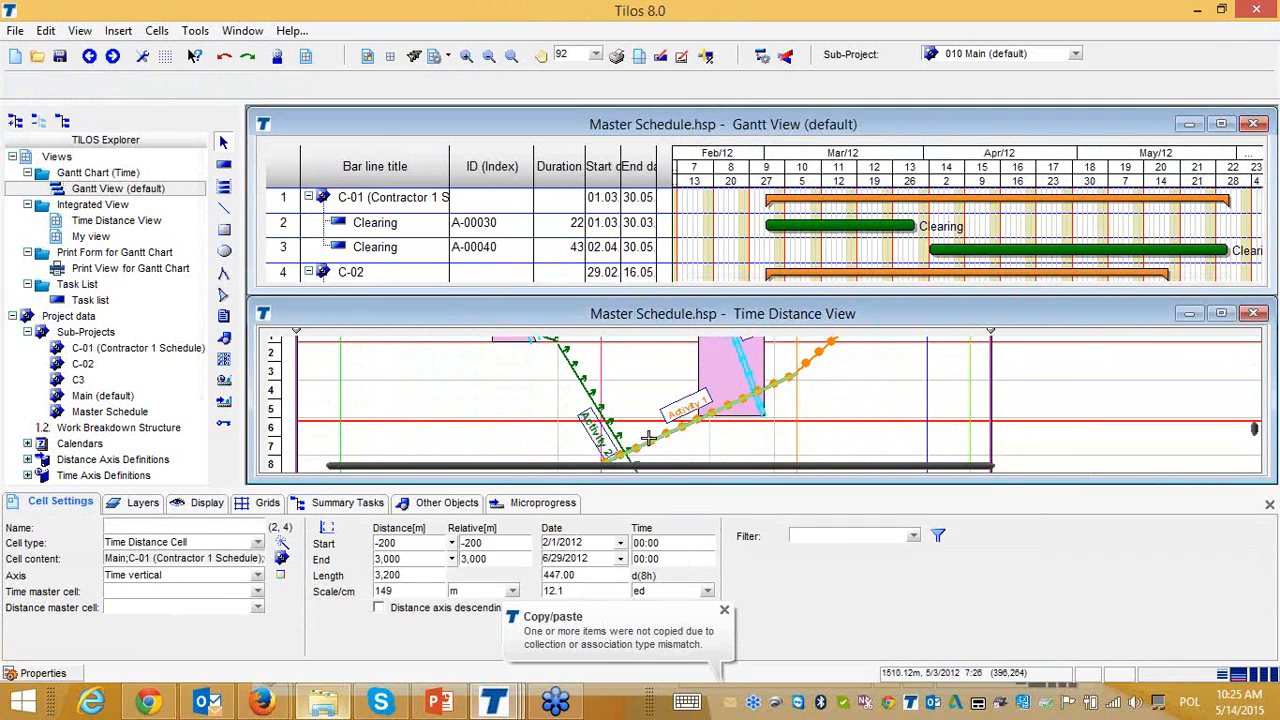
Bring the C-02 Grading rows into view in the Gantt, and shift the Grading task labelled Activity 1 to start on 4/13/2012
{"action": "left_click", "coordinate": [697, 240]}
{"action": "scroll", "coordinate": [697, 240], "scroll_direction": "down", "scroll_amount": 2}
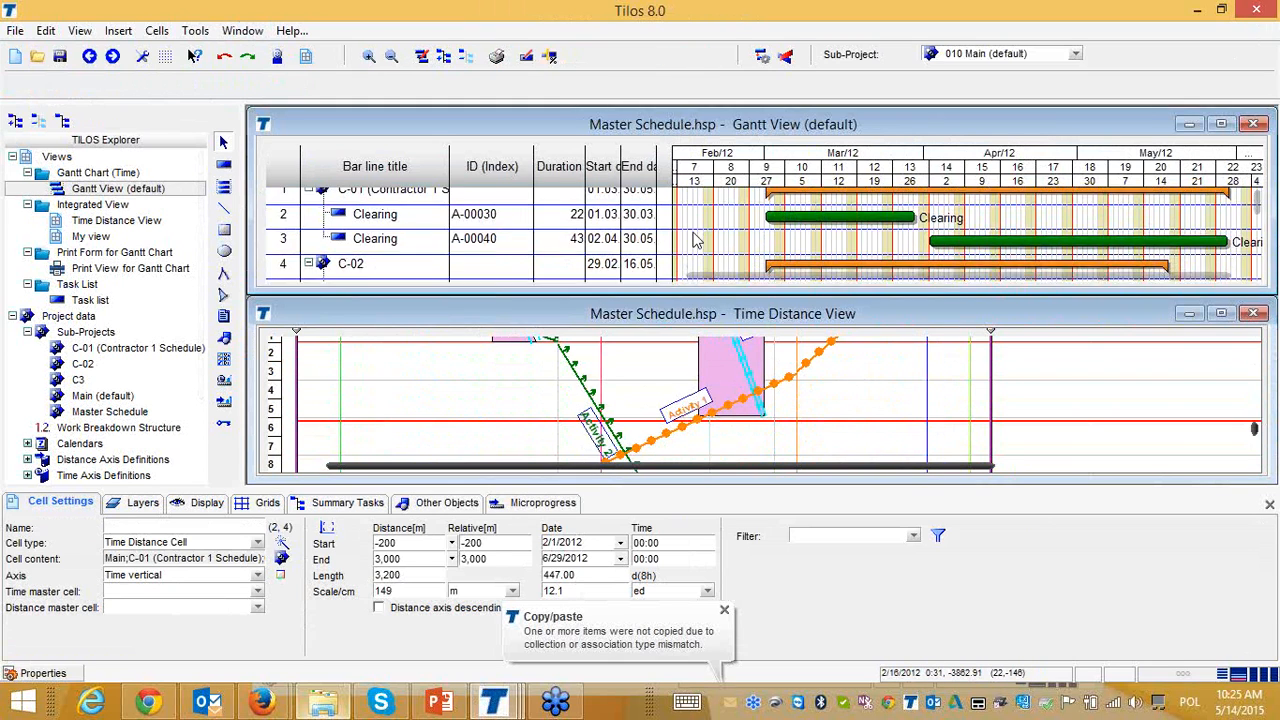
{"action": "scroll", "coordinate": [697, 240], "scroll_direction": "up", "scroll_amount": 3}
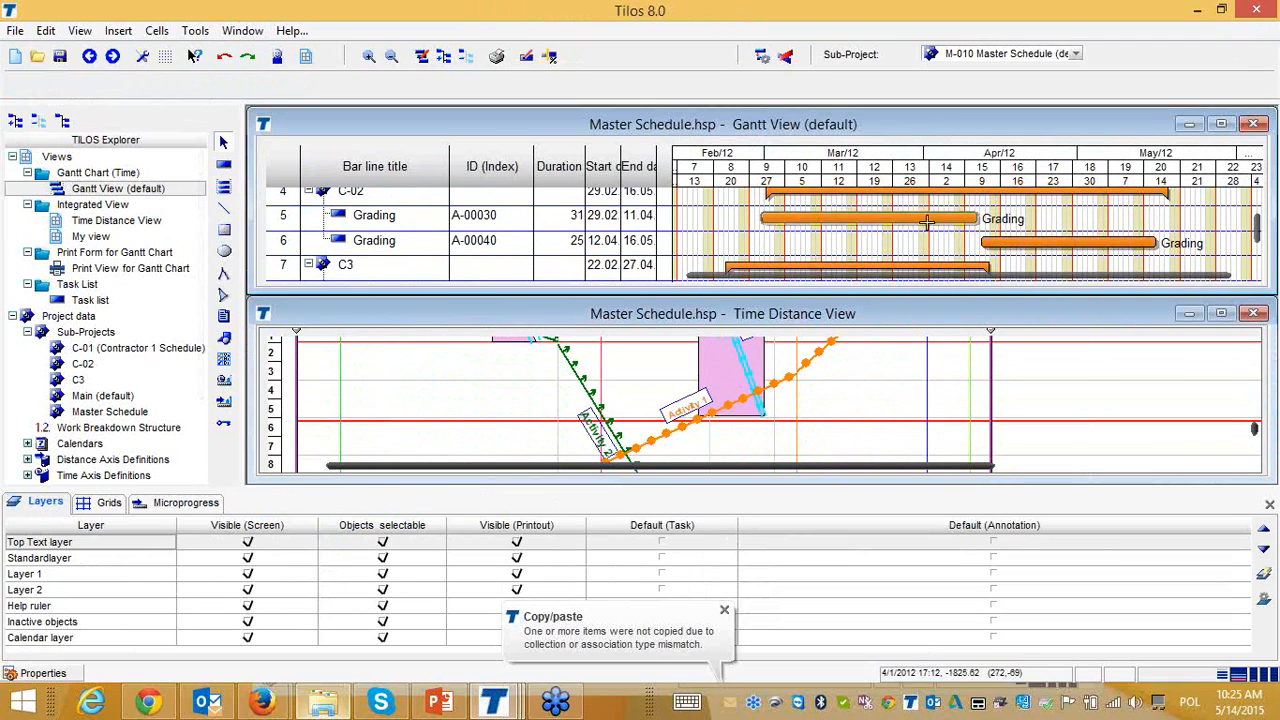
{"action": "left_click", "coordinate": [761, 450]}
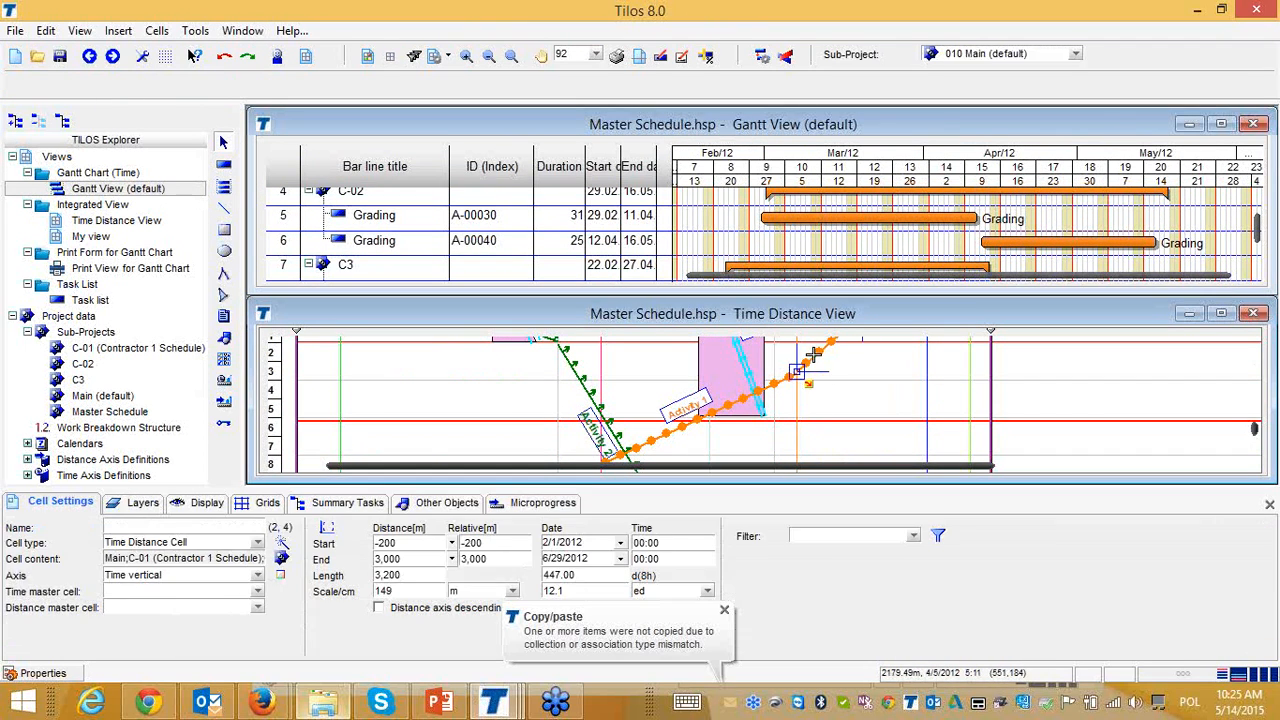
{"action": "left_click", "coordinate": [684, 430]}
{"action": "left_click", "coordinate": [697, 421]}
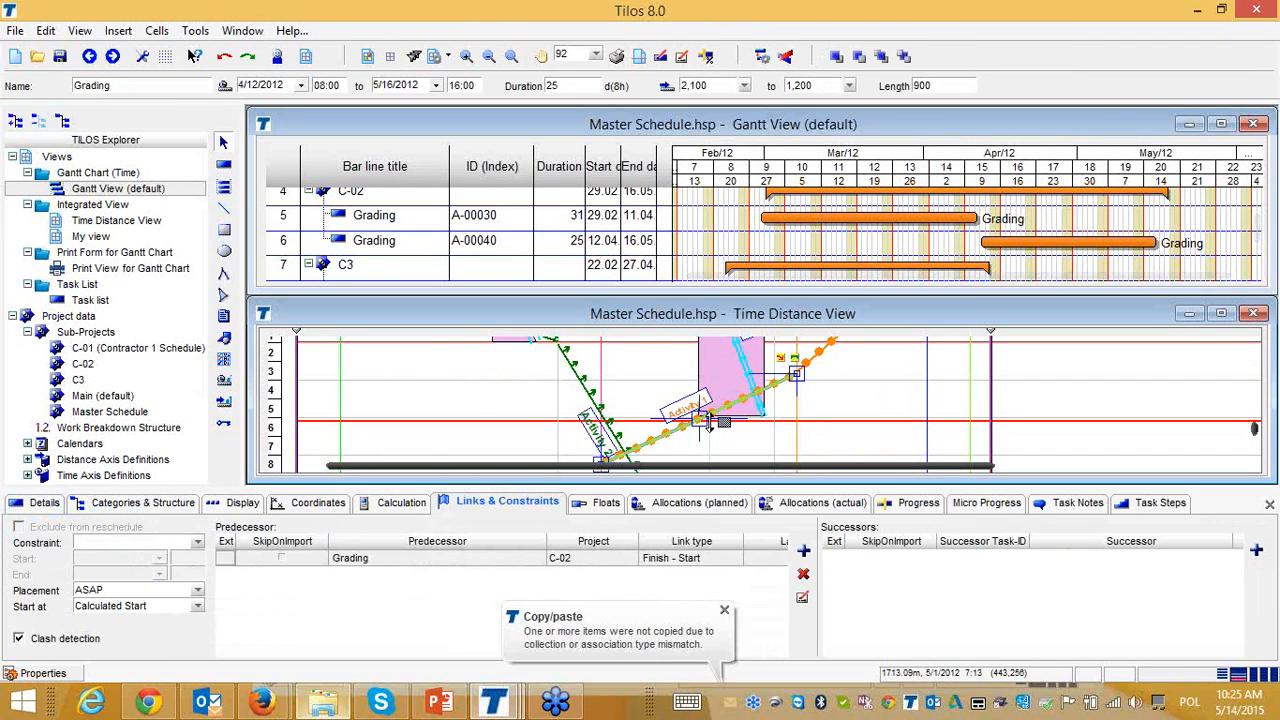
{"action": "mouse_move", "coordinate": [700, 420]}
{"action": "left_mouse_down"}
{"action": "mouse_move", "coordinate": [728, 439]}
{"action": "mouse_move", "coordinate": [751, 425]}
{"action": "mouse_move", "coordinate": [689, 397]}
{"action": "mouse_move", "coordinate": [722, 402]}
{"action": "mouse_move", "coordinate": [692, 382]}
{"action": "mouse_move", "coordinate": [742, 405]}
{"action": "mouse_move", "coordinate": [701, 399]}
{"action": "left_mouse_up"}
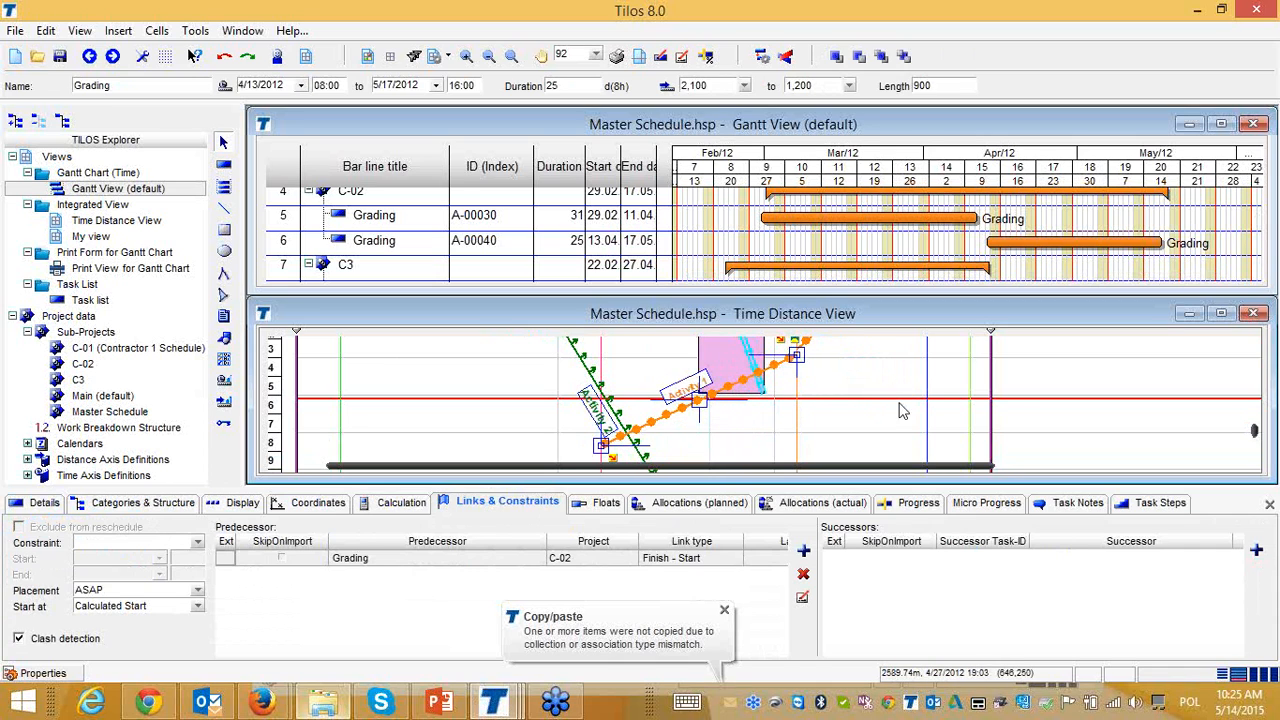
Shift the same Grading task back in the time-distance diagram to start on 4/12/2012
{"action": "left_click", "coordinate": [863, 430]}
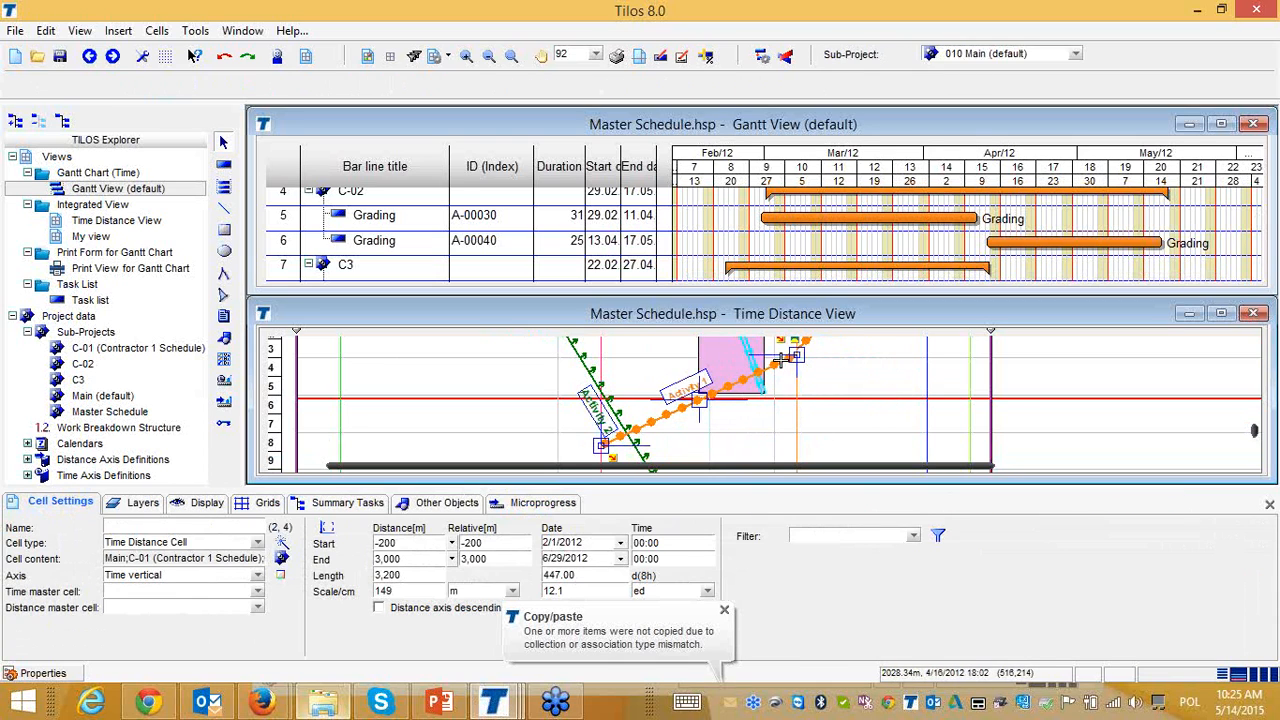
{"action": "left_click", "coordinate": [695, 404]}
{"action": "left_click_drag", "start_coordinate": [695, 404], "coordinate": [697, 400]}
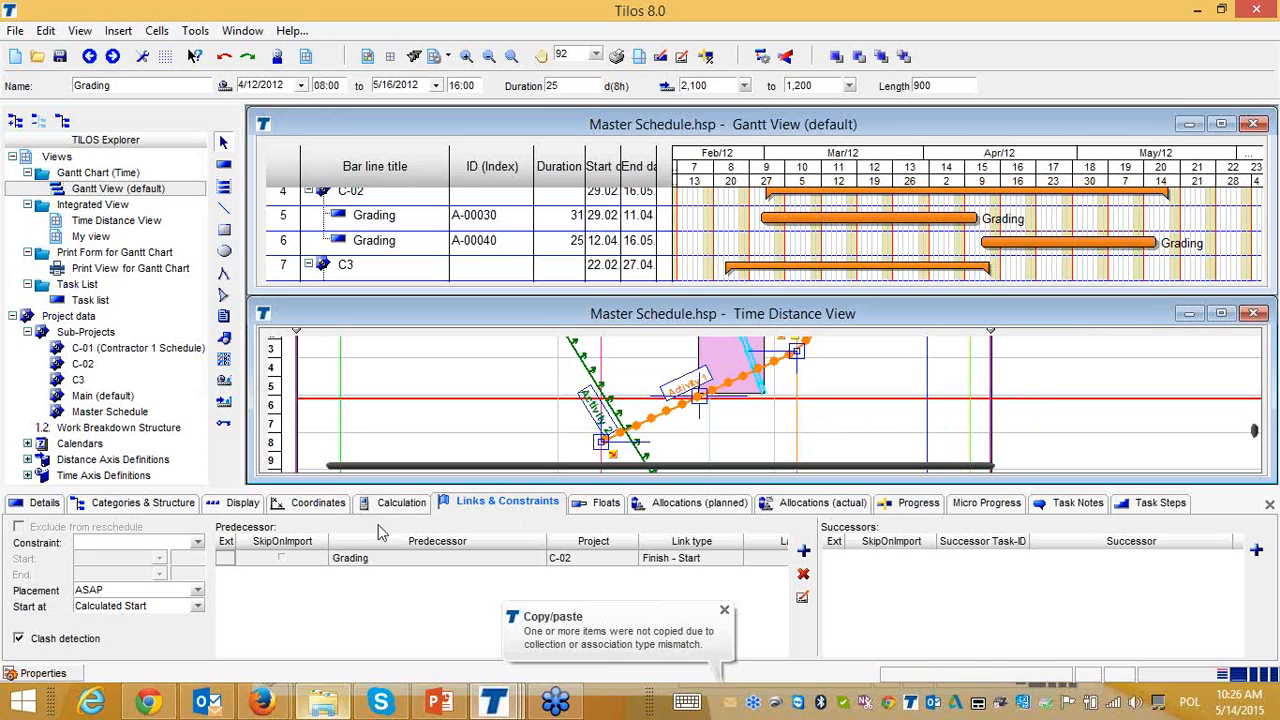
Reverse the working direction of the Grading task so that it runs from 1,200 to 2,100 m
{"action": "left_click", "coordinate": [401, 503]}
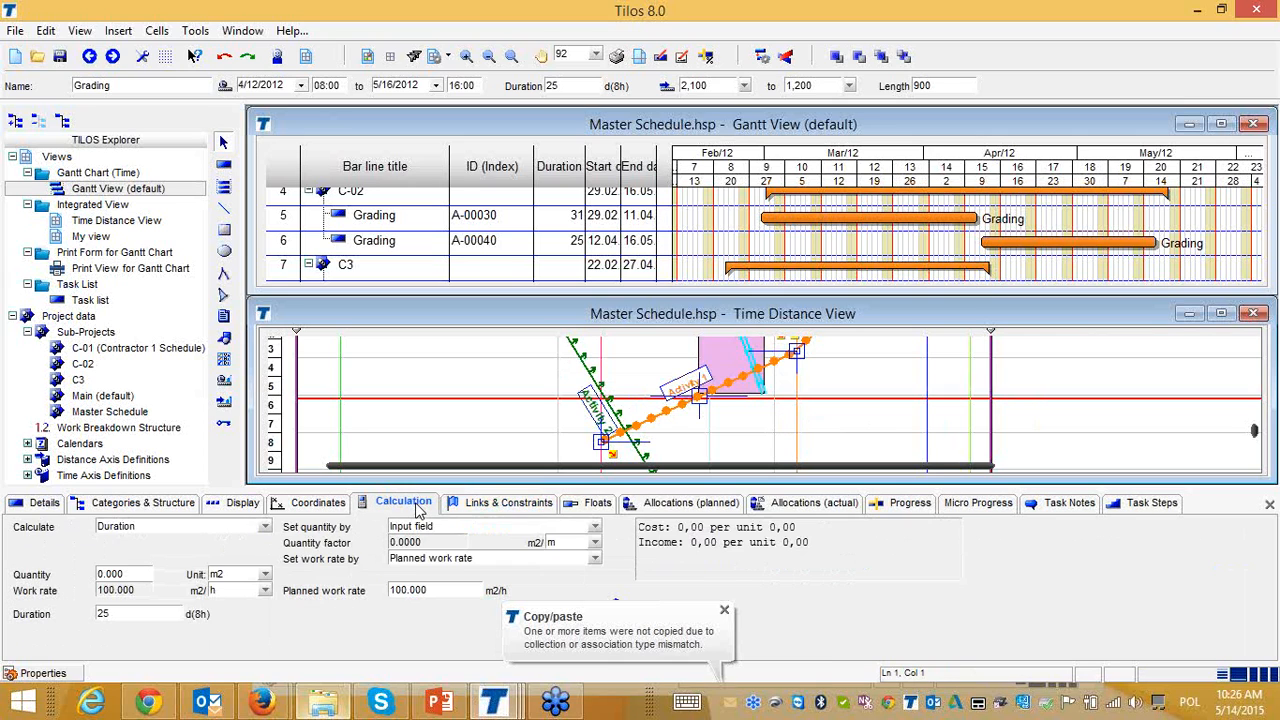
{"action": "left_click", "coordinate": [318, 503]}
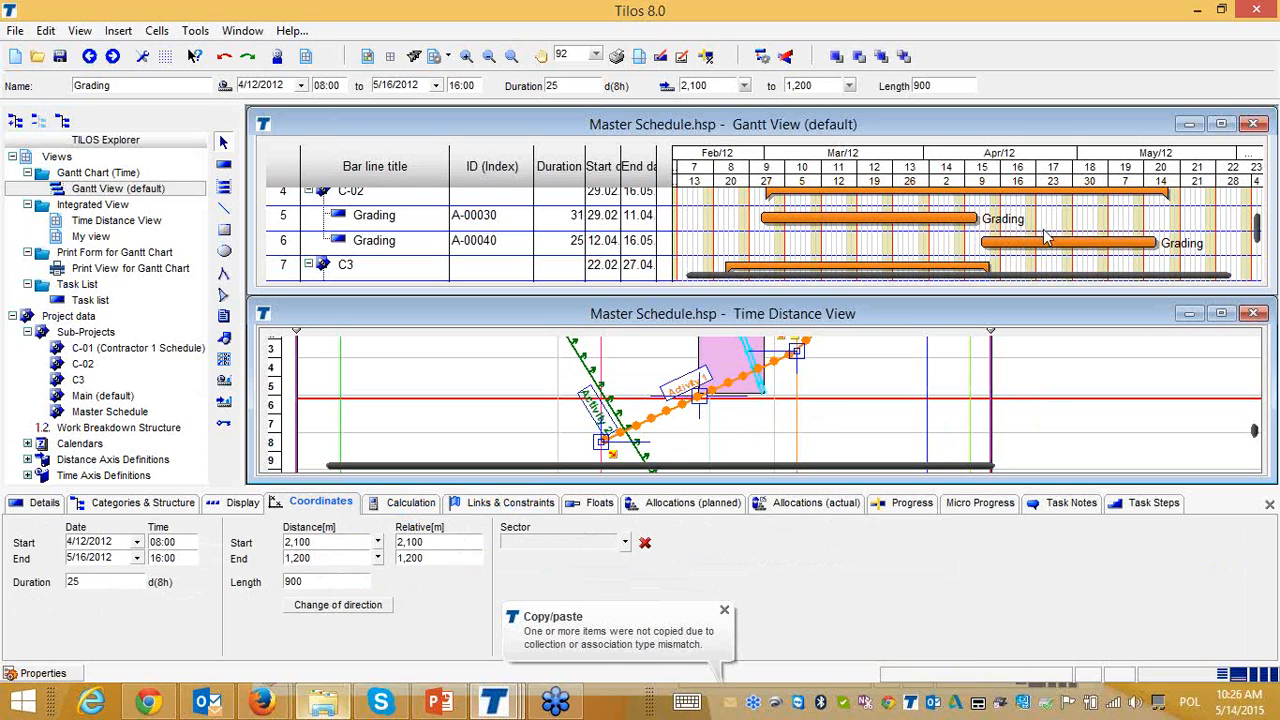
{"action": "left_click", "coordinate": [338, 605]}
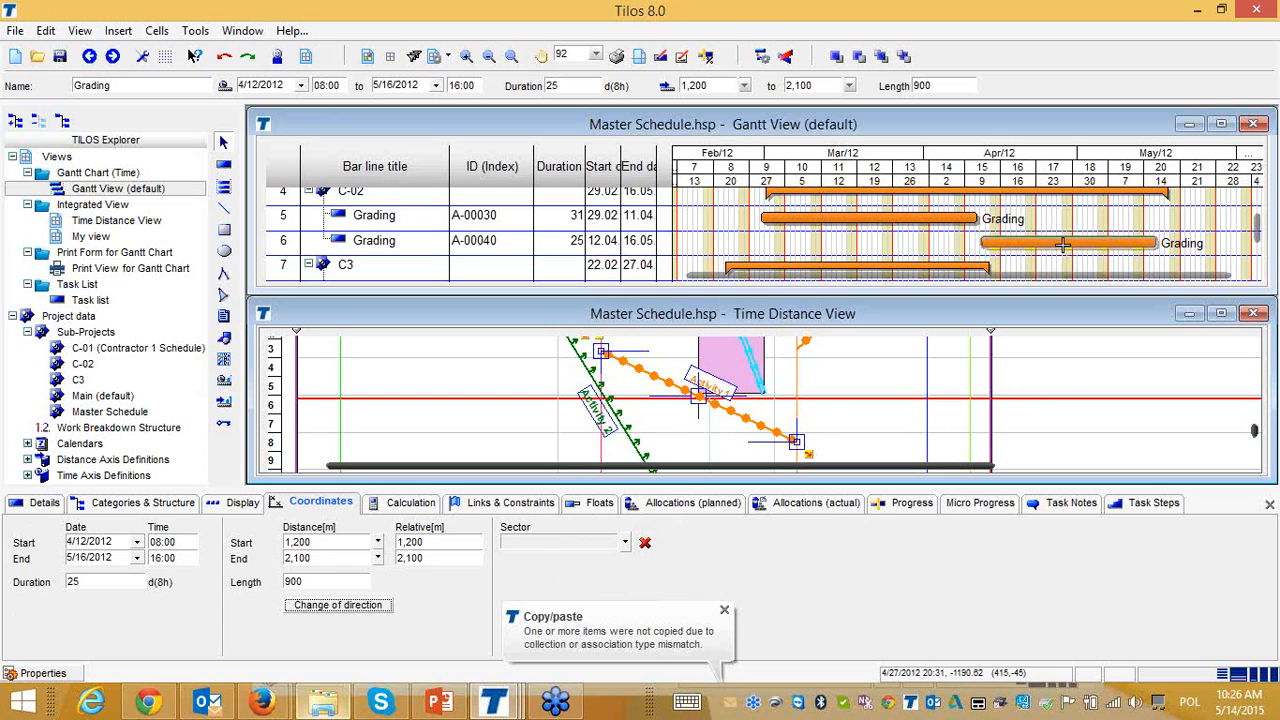
Flip the Grading task's direction back and forth, comparing the effect in the Time Distance and Gantt views, ending with 1,200 to 2,100 m
{"action": "left_click", "coordinate": [315, 609]}
{"action": "left_click", "coordinate": [315, 609]}
{"action": "left_click", "coordinate": [315, 608]}
{"action": "left_click", "coordinate": [315, 608]}
{"action": "left_click", "coordinate": [315, 608]}
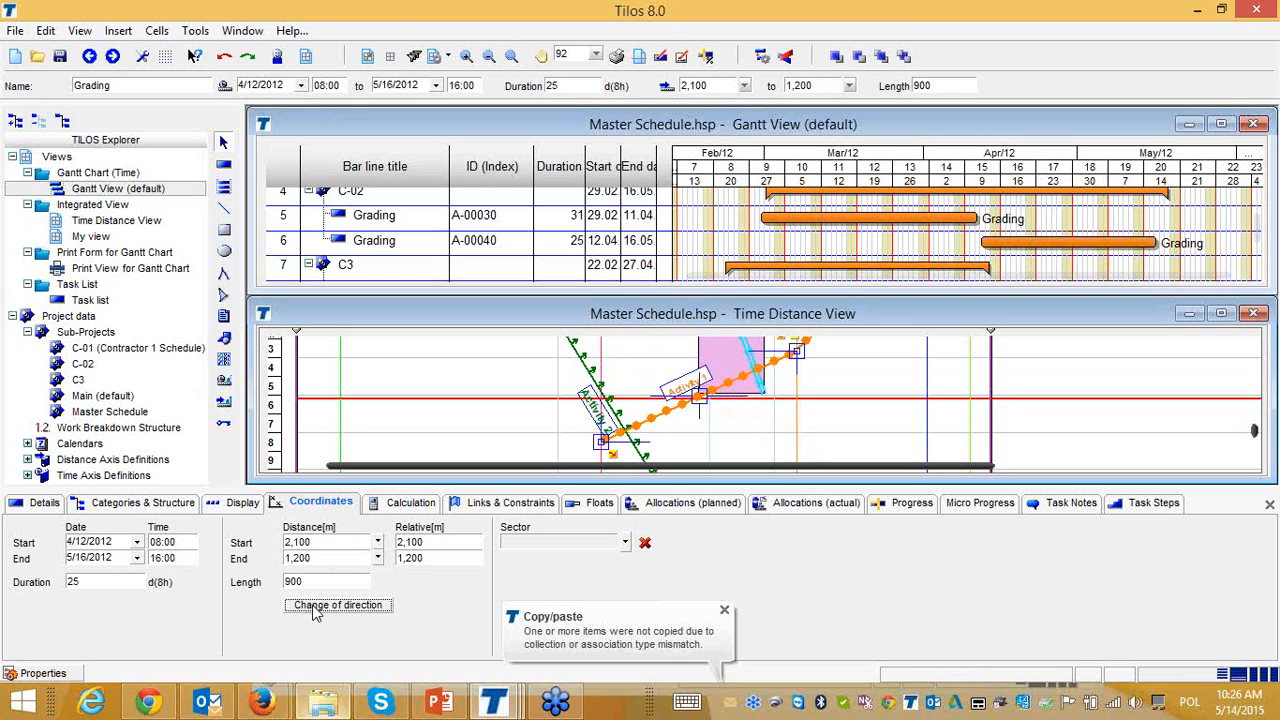
{"action": "left_click", "coordinate": [315, 608]}
{"action": "left_click", "coordinate": [315, 608]}
{"action": "left_click", "coordinate": [315, 608]}
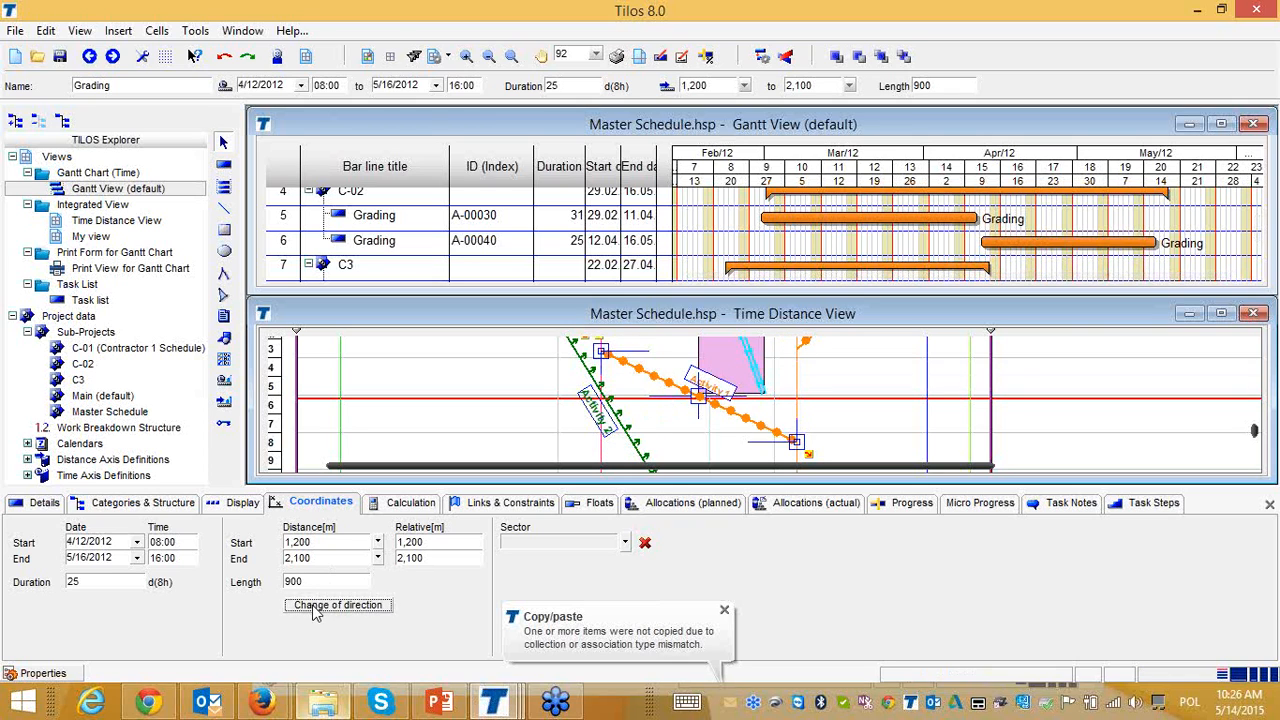
{"action": "left_click", "coordinate": [315, 608]}
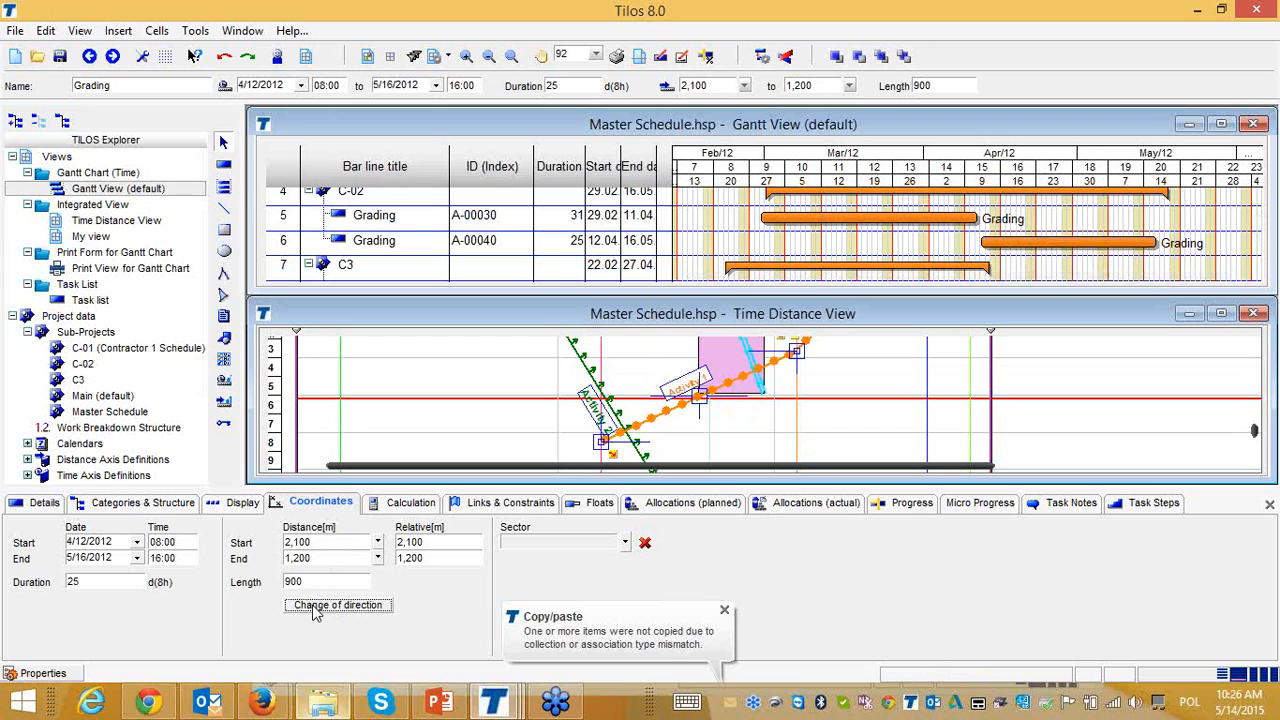
{"action": "left_click", "coordinate": [315, 608]}
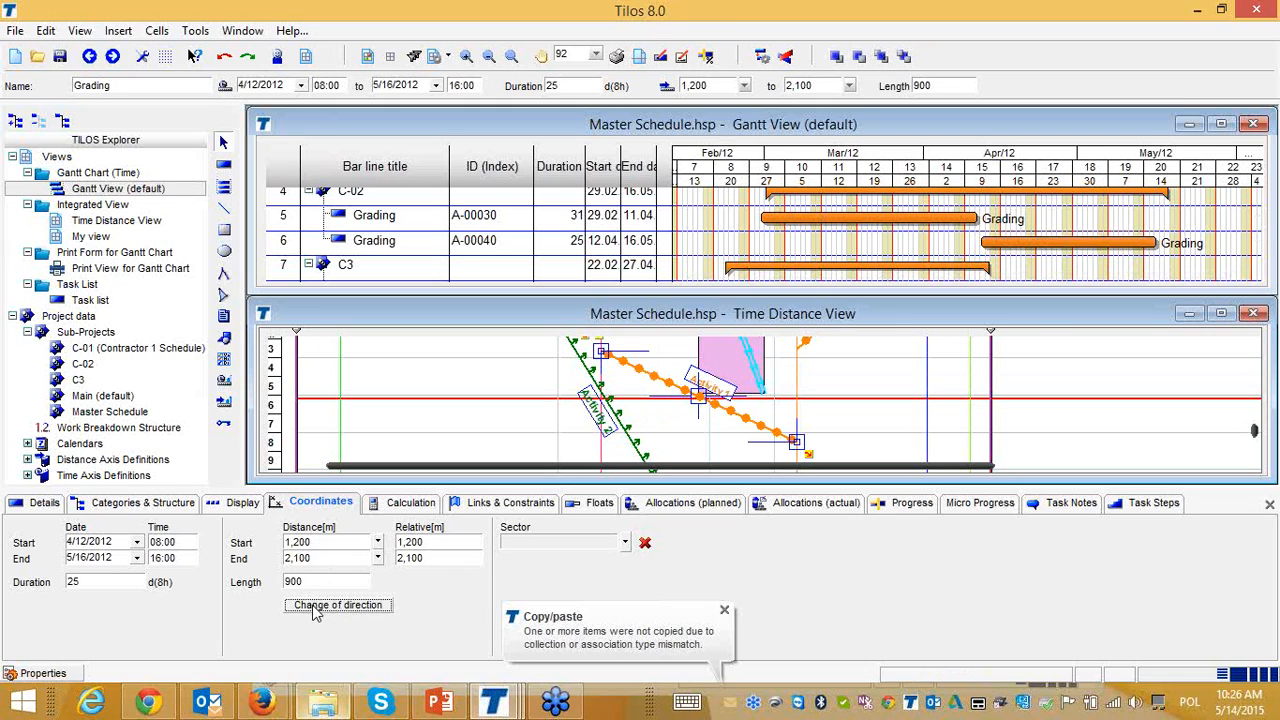
Minimize the Gantt View window and maximize the Time Distance View
{"action": "left_click", "coordinate": [916, 355]}
{"action": "left_click", "coordinate": [1193, 124]}
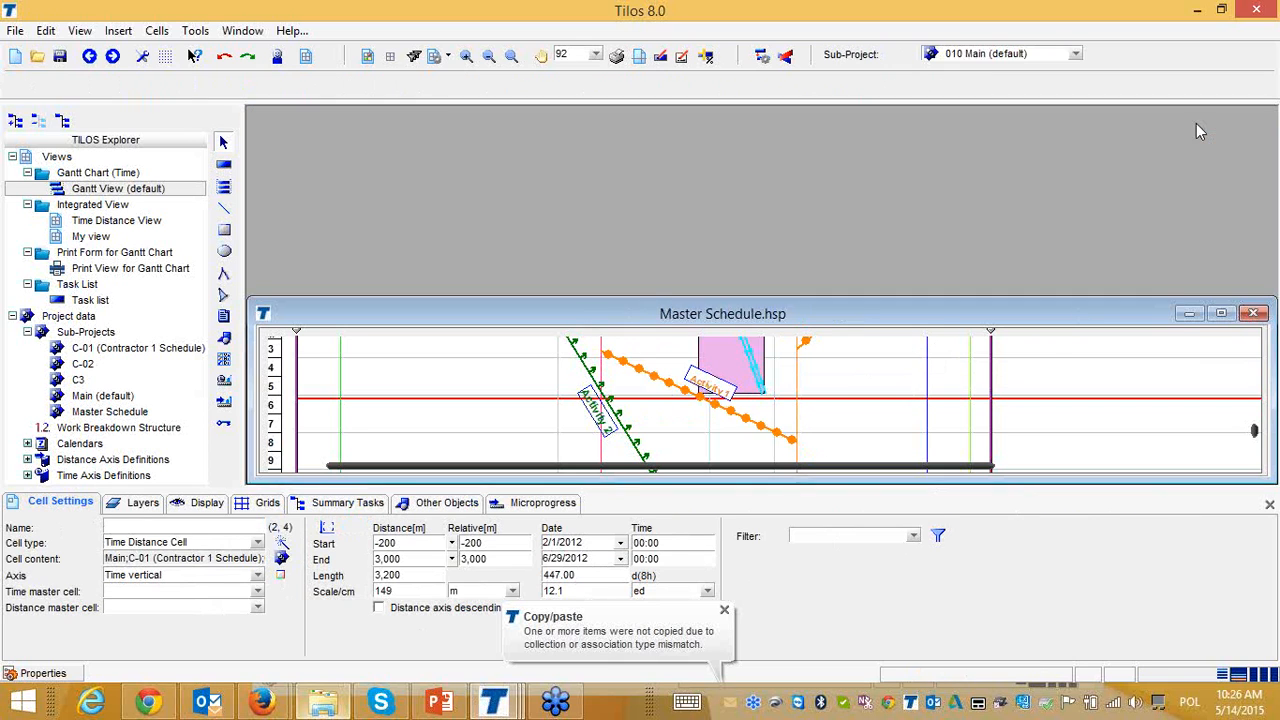
{"action": "left_click", "coordinate": [1220, 313]}
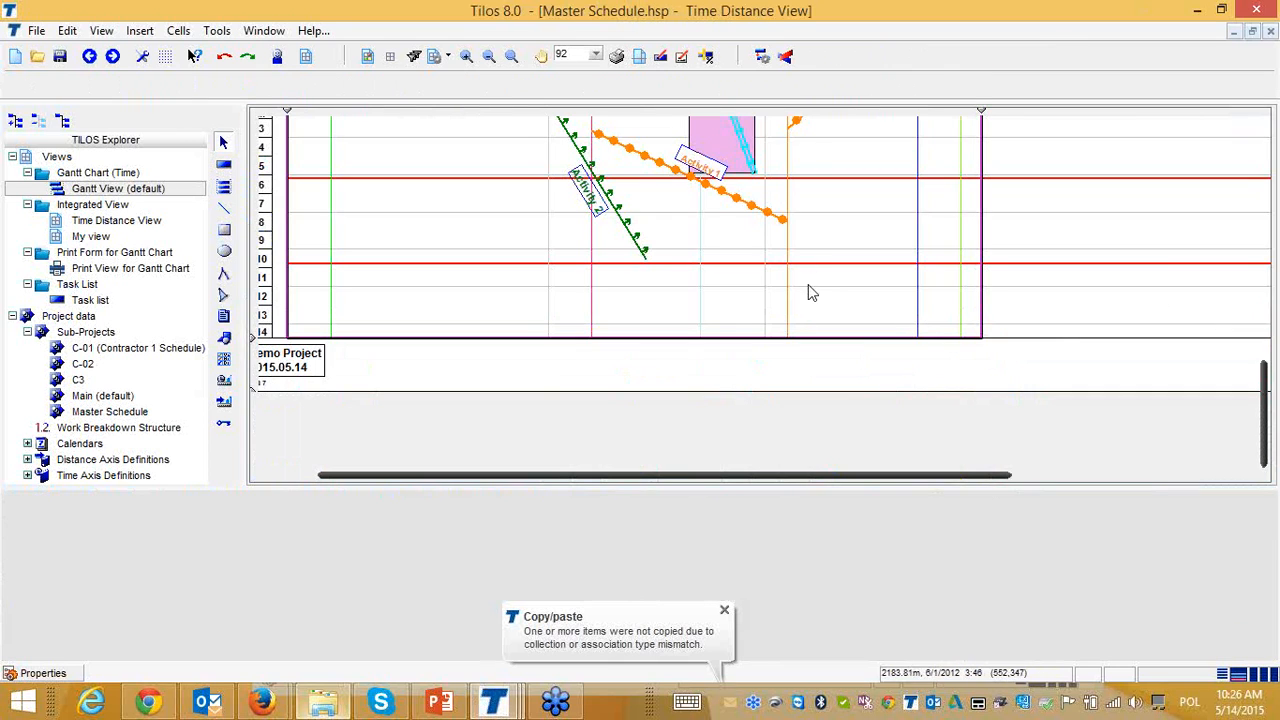
Run task clash detection again, compare the reported tasks with the time-distance diagram, and close the report
{"action": "left_click", "coordinate": [786, 55]}
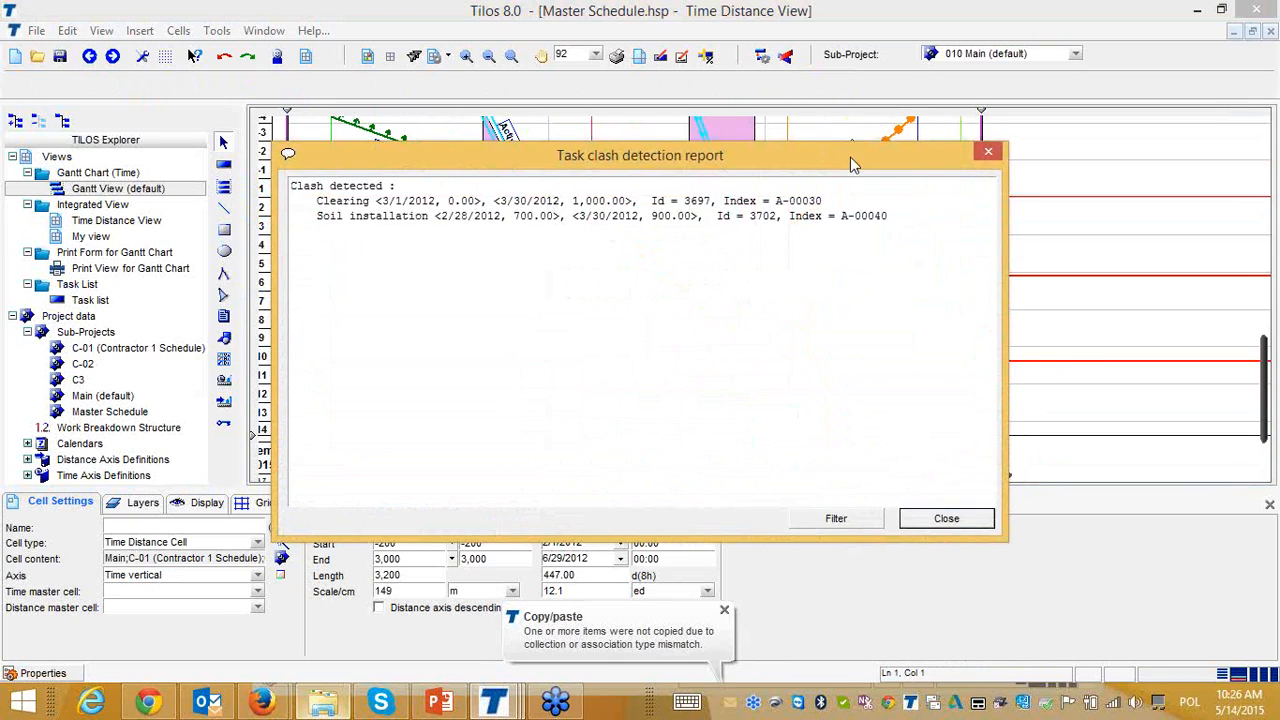
{"action": "left_click_drag", "start_coordinate": [850, 157], "coordinate": [819, 337]}
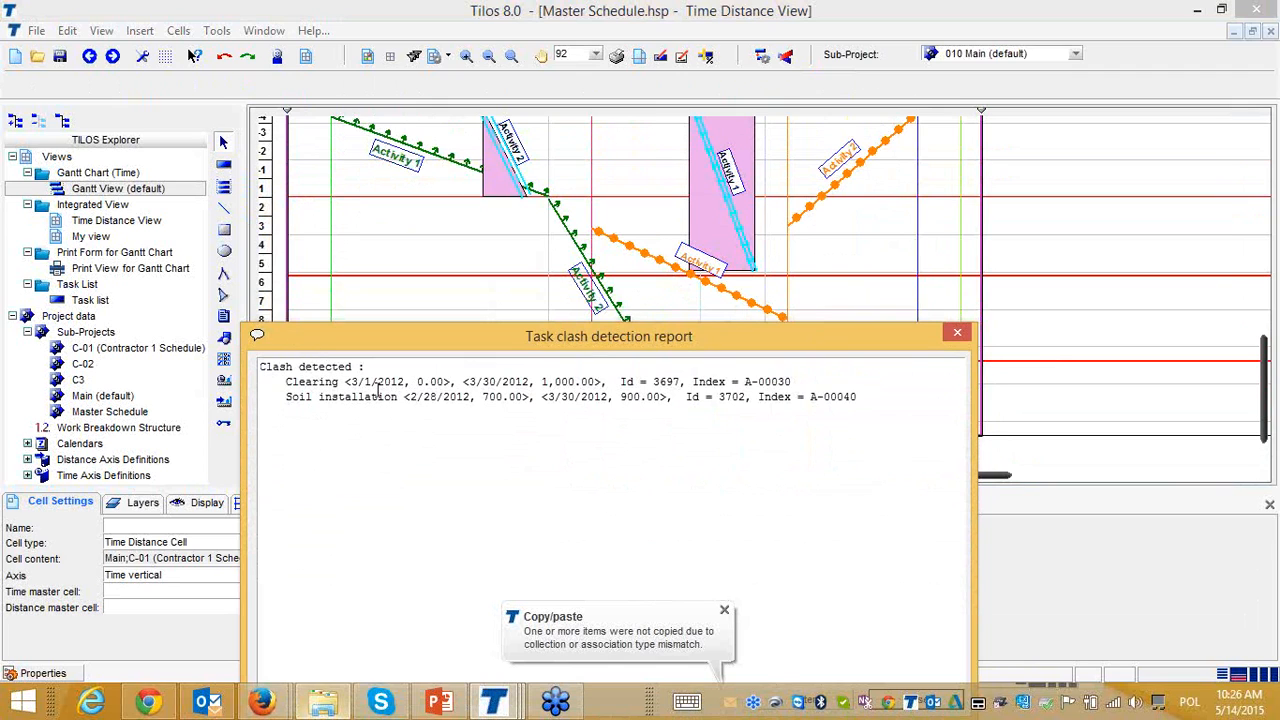
{"action": "left_click", "coordinate": [957, 332]}
Split the C-01 Clearing task labelled Activity 1 by distance at 650 m
{"action": "scroll", "coordinate": [490, 372], "scroll_direction": "up", "scroll_amount": 1}
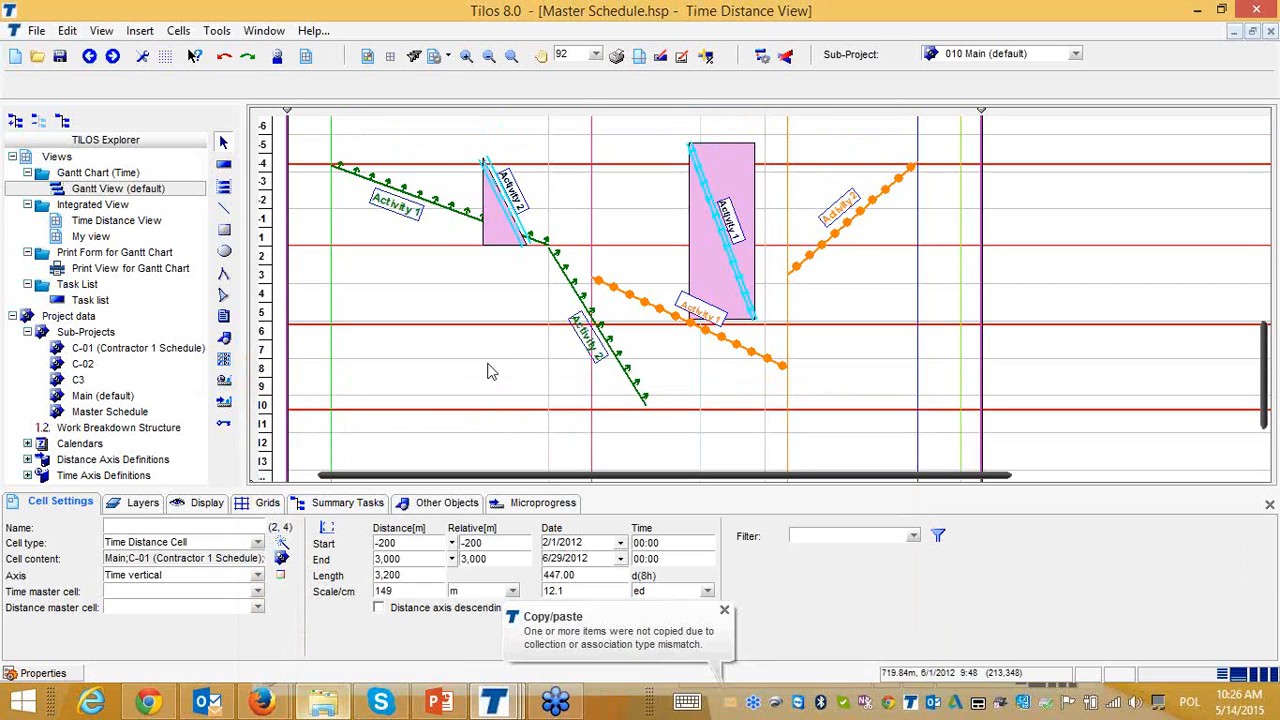
{"action": "left_click", "coordinate": [447, 212]}
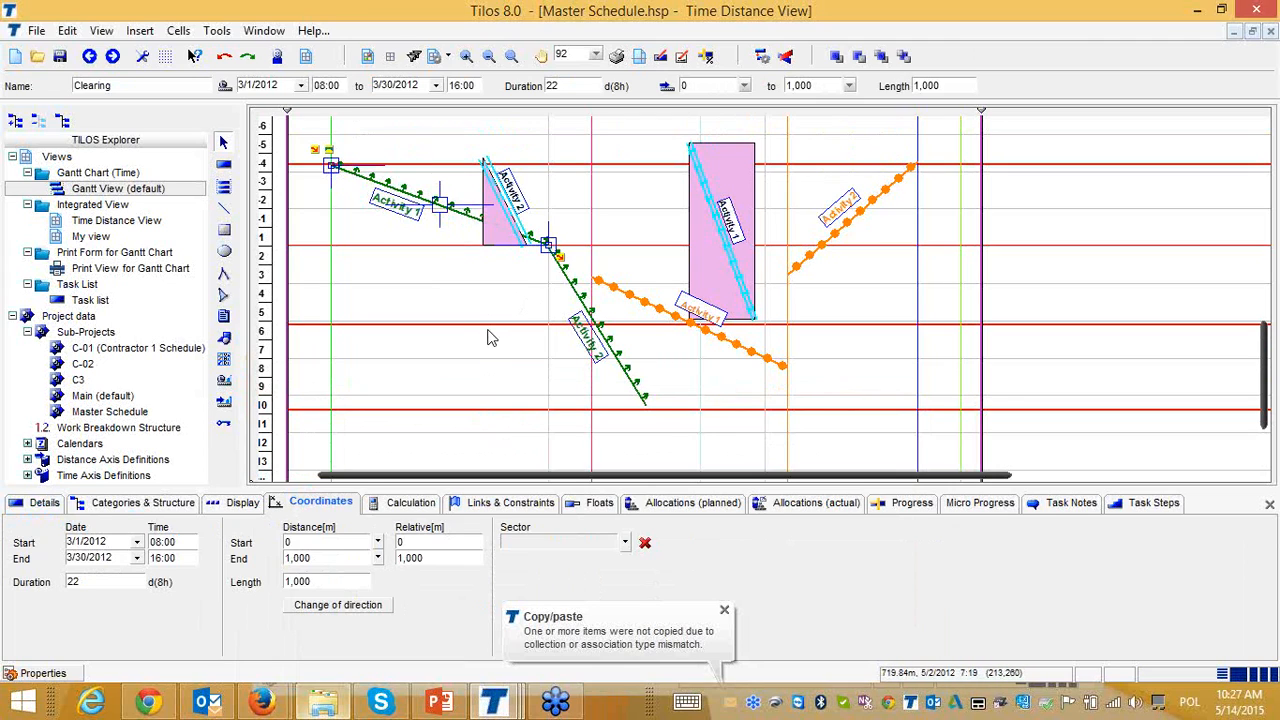
{"action": "right_click", "coordinate": [467, 216]}
{"action": "mouse_move", "coordinate": [522, 228]}
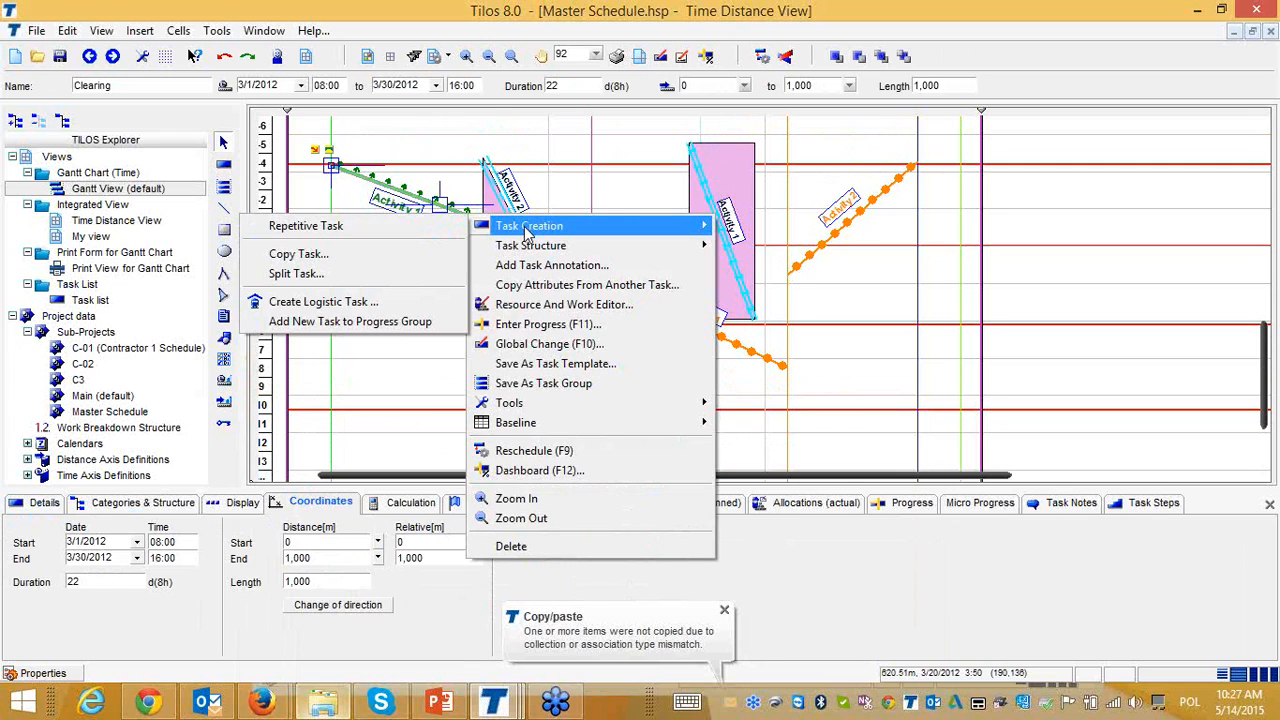
{"action": "left_click", "coordinate": [296, 273]}
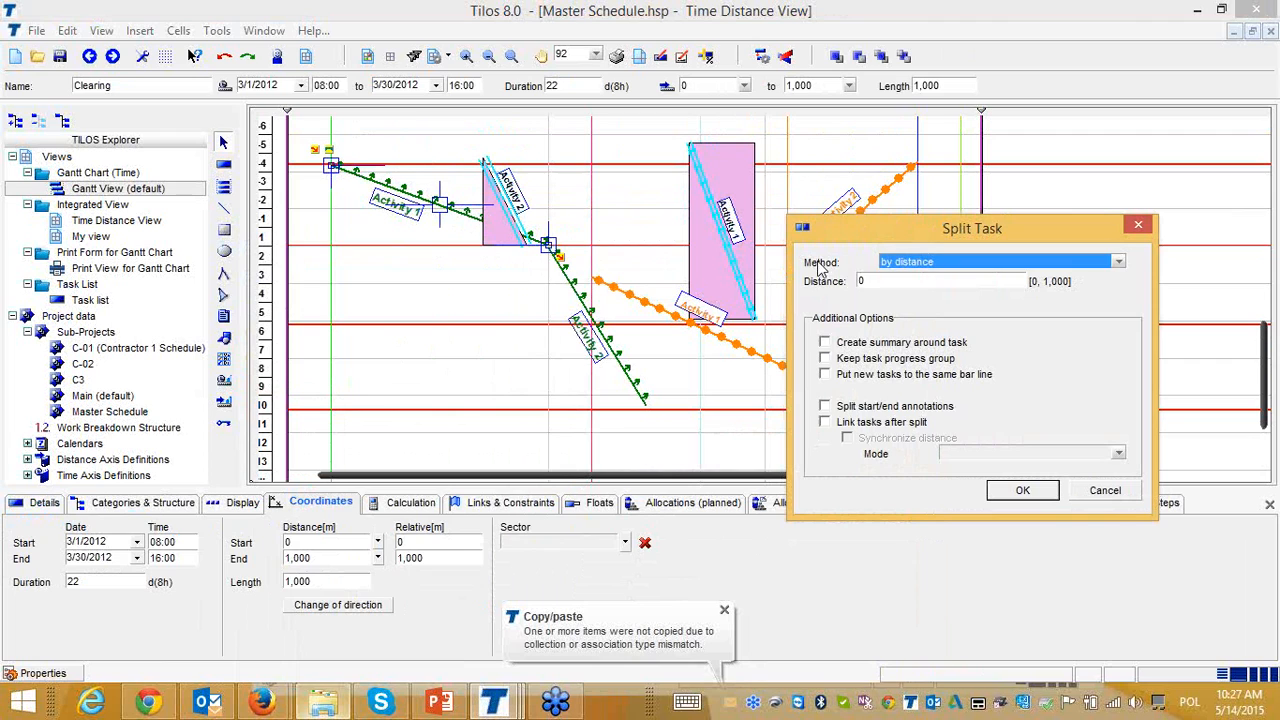
{"action": "double_click", "coordinate": [879, 280]}
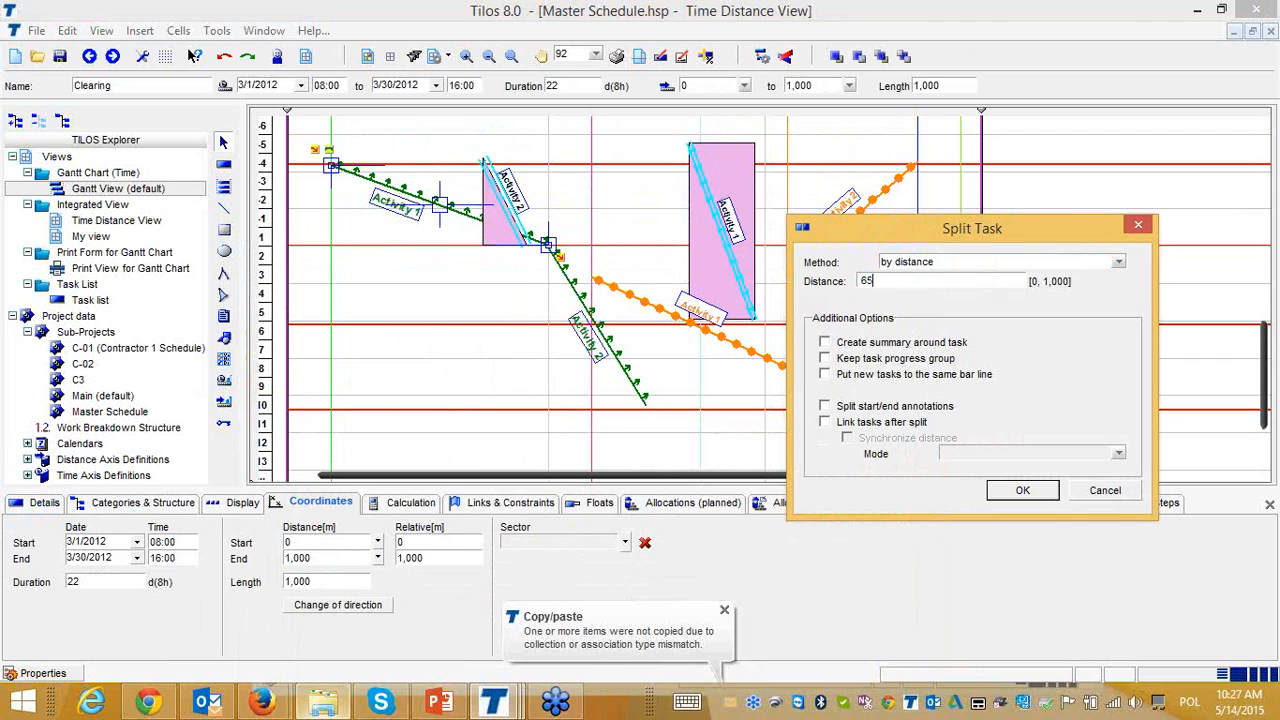
{"action": "type", "text": "650"}
{"action": "left_click", "coordinate": [1022, 490]}
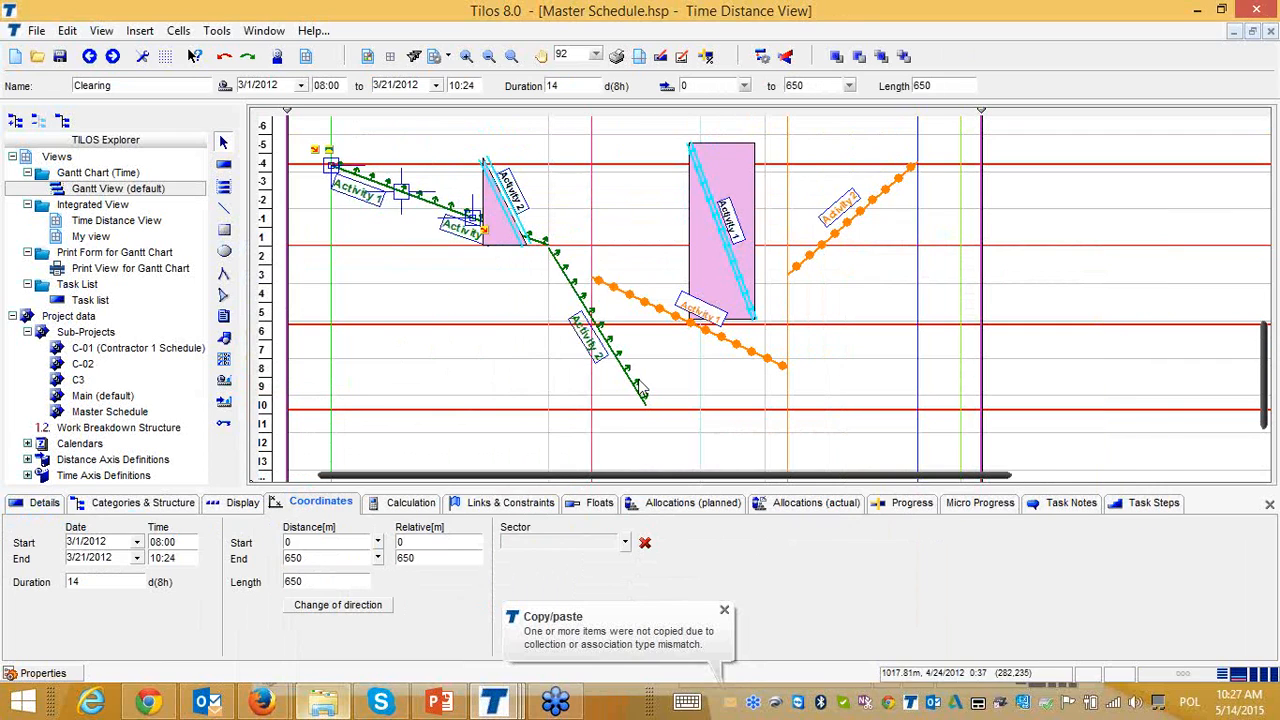
Move the 650 to 1,000 m Clearing section to start on 4/6/2012 and the 0 to 650 m section to start on 3/2/2012
{"action": "left_click_drag", "start_coordinate": [468, 212], "coordinate": [534, 287]}
{"action": "left_click", "coordinate": [540, 240]}
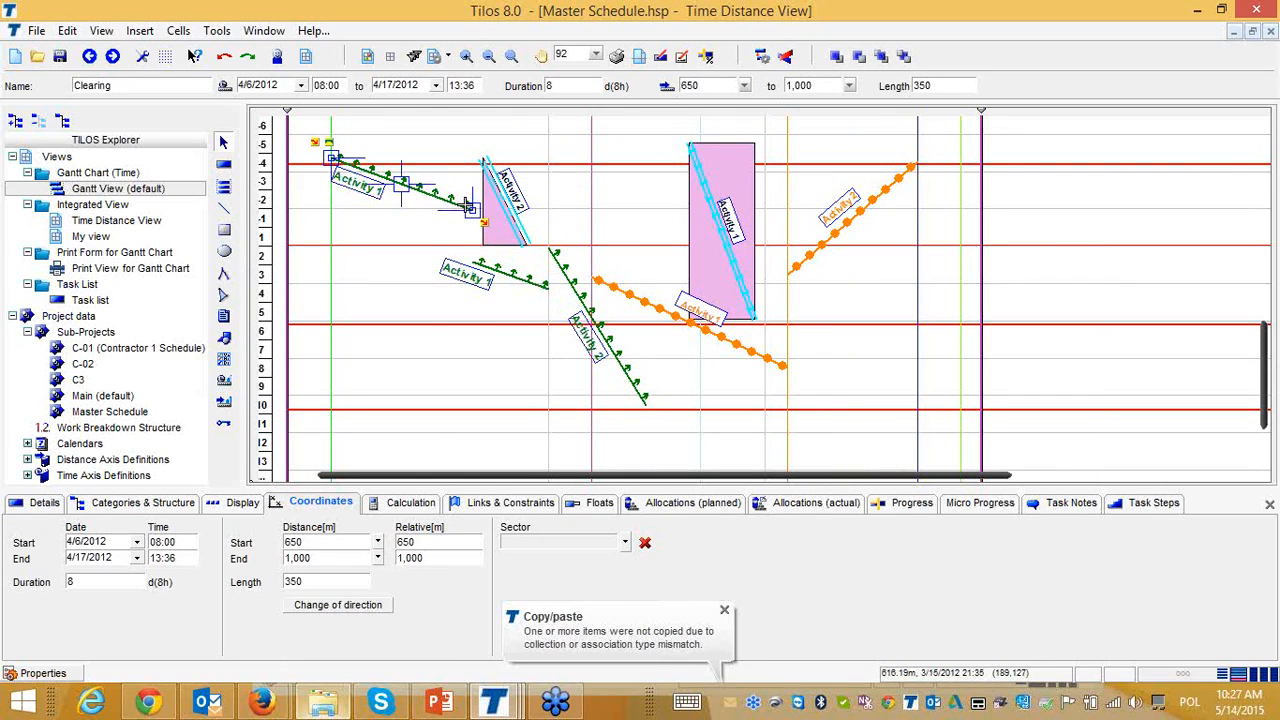
{"action": "left_click", "coordinate": [428, 200]}
{"action": "left_click_drag", "start_coordinate": [400, 183], "coordinate": [400, 190]}
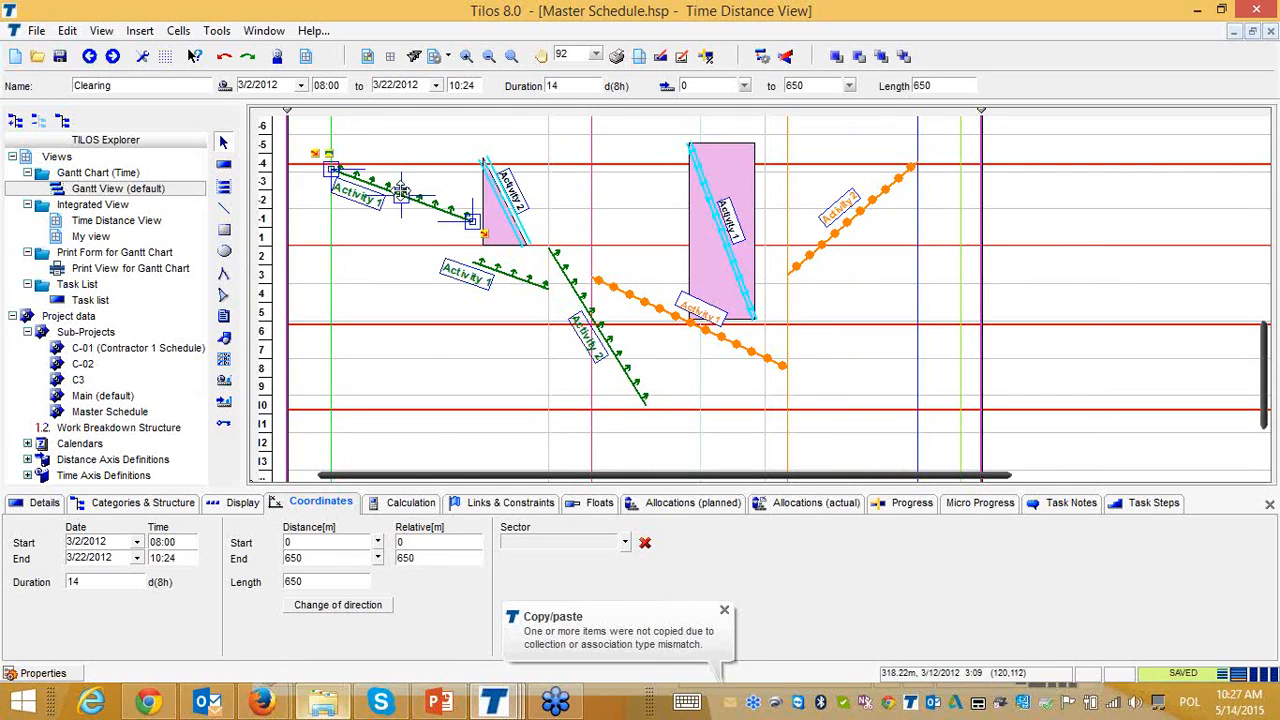
Move the 650 to 1,000 m Clearing section to start on 4/3/2012, just after the neighbouring Soil installation task, and deselect it
{"action": "left_click", "coordinate": [425, 358]}
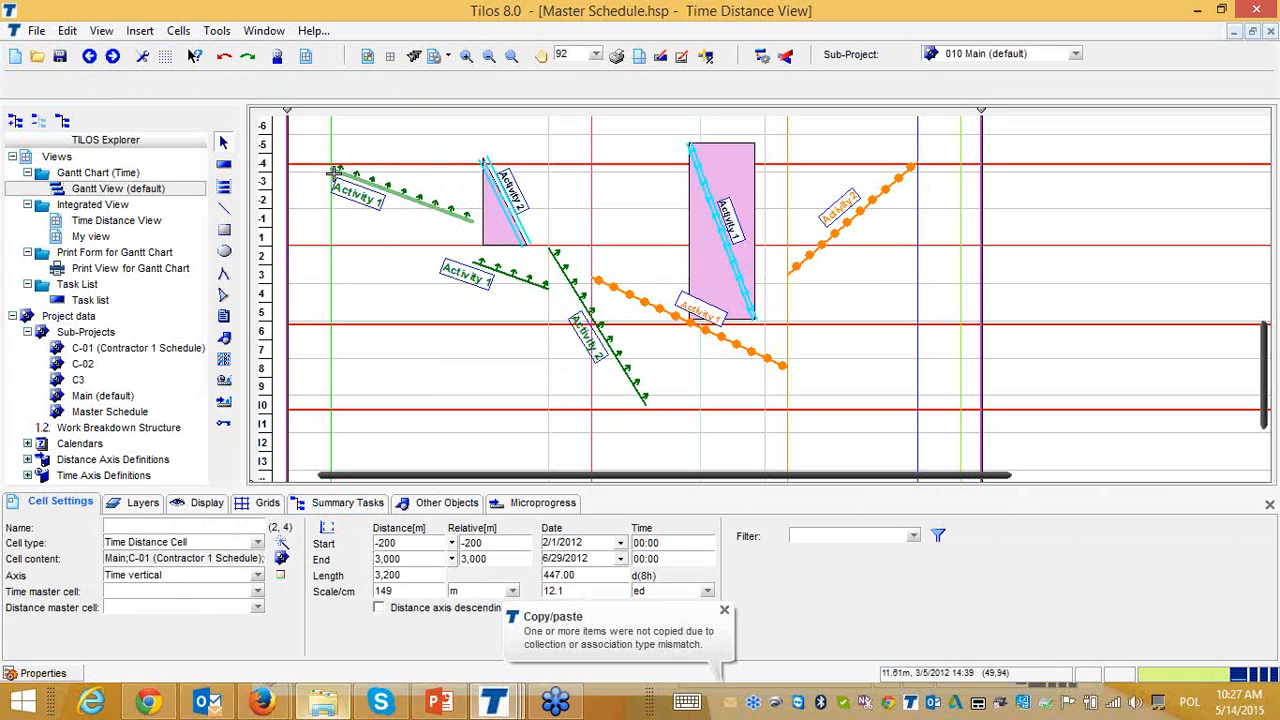
{"action": "left_click", "coordinate": [512, 275]}
{"action": "left_click_drag", "start_coordinate": [512, 275], "coordinate": [512, 261]}
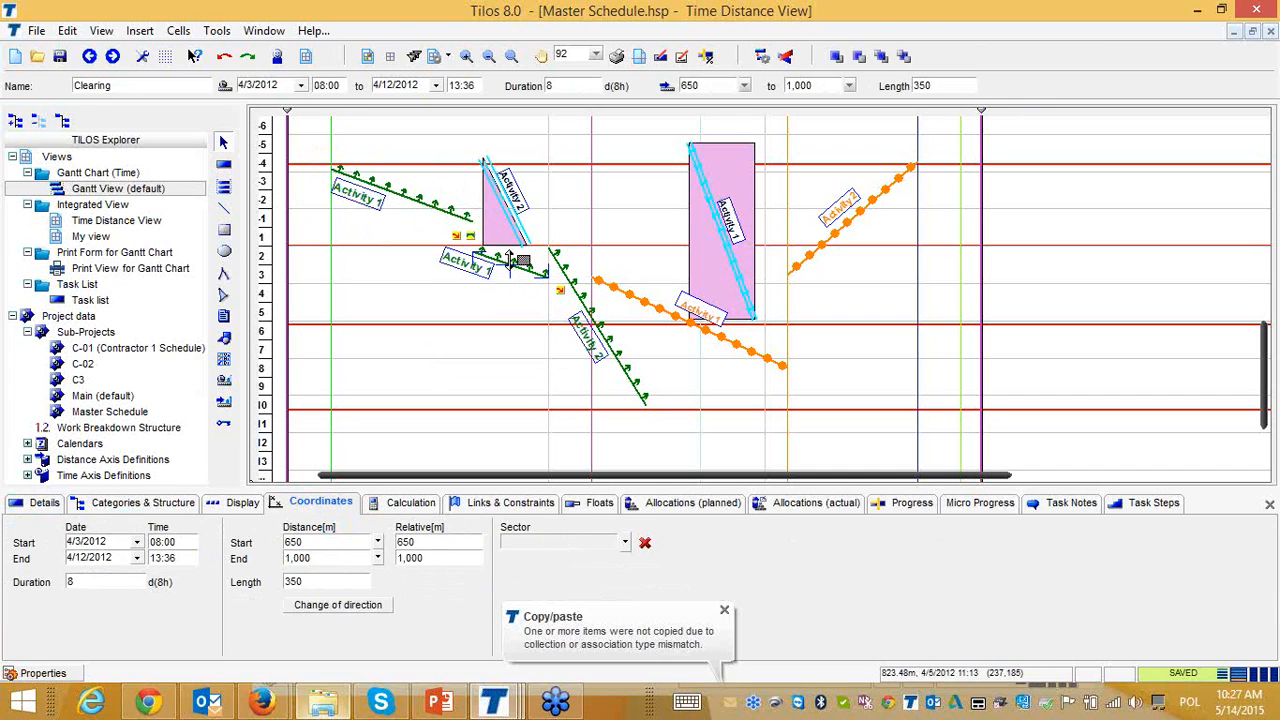
{"action": "left_click", "coordinate": [466, 219]}
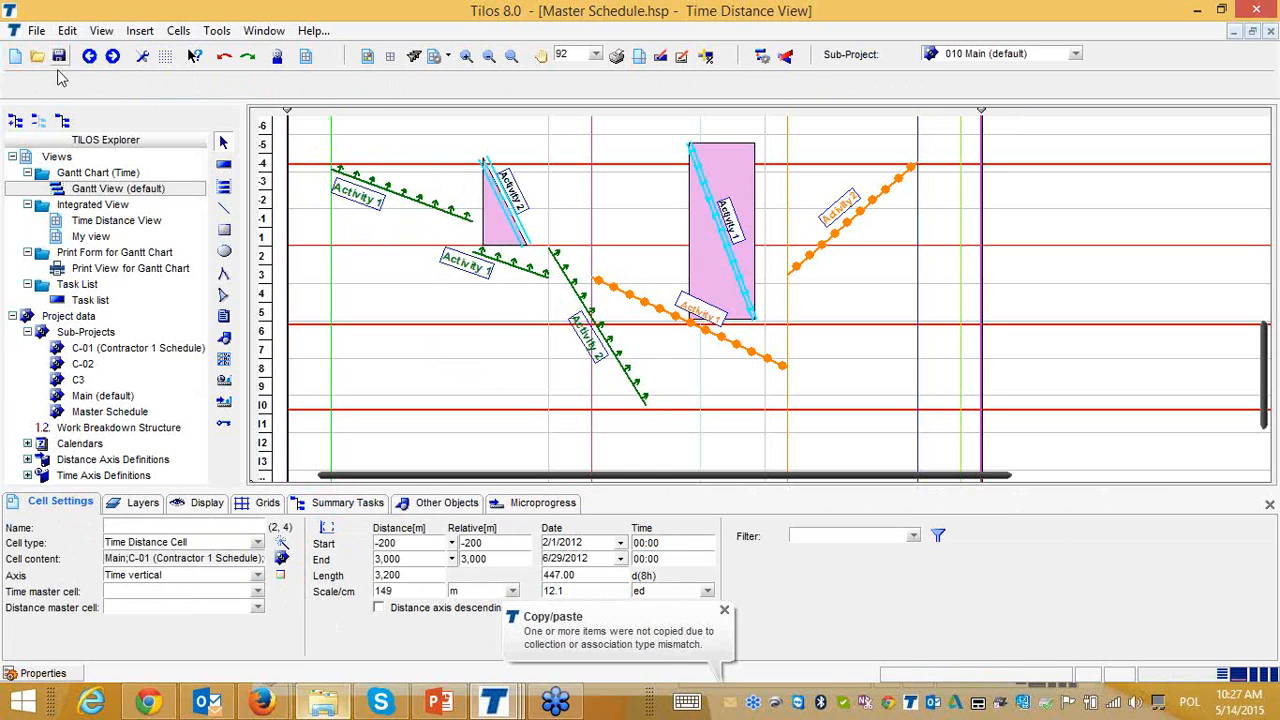
Restore and resize the Master Schedule window, and place the Contractor 1.hsp window beside it so both project trees are accessible
{"action": "left_click", "coordinate": [1222, 11]}
{"action": "left_click_drag", "start_coordinate": [620, 106], "coordinate": [483, 52]}
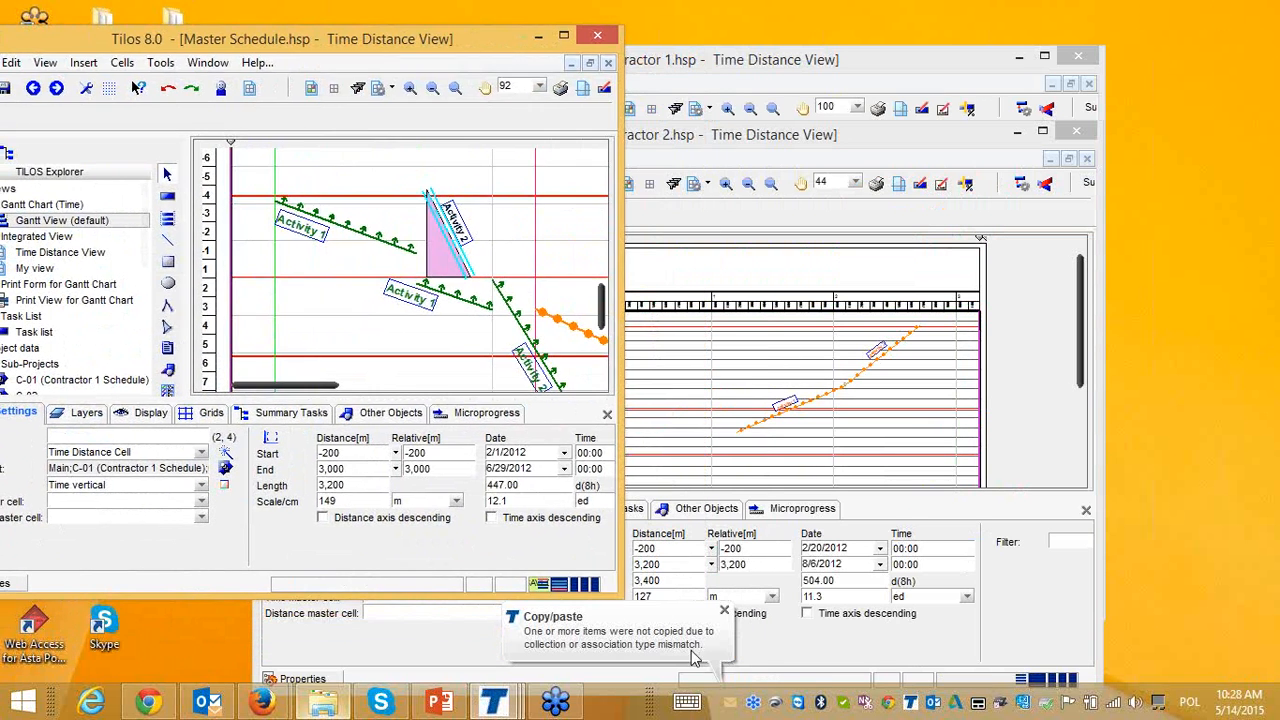
{"action": "left_click_drag", "start_coordinate": [620, 596], "coordinate": [770, 630]}
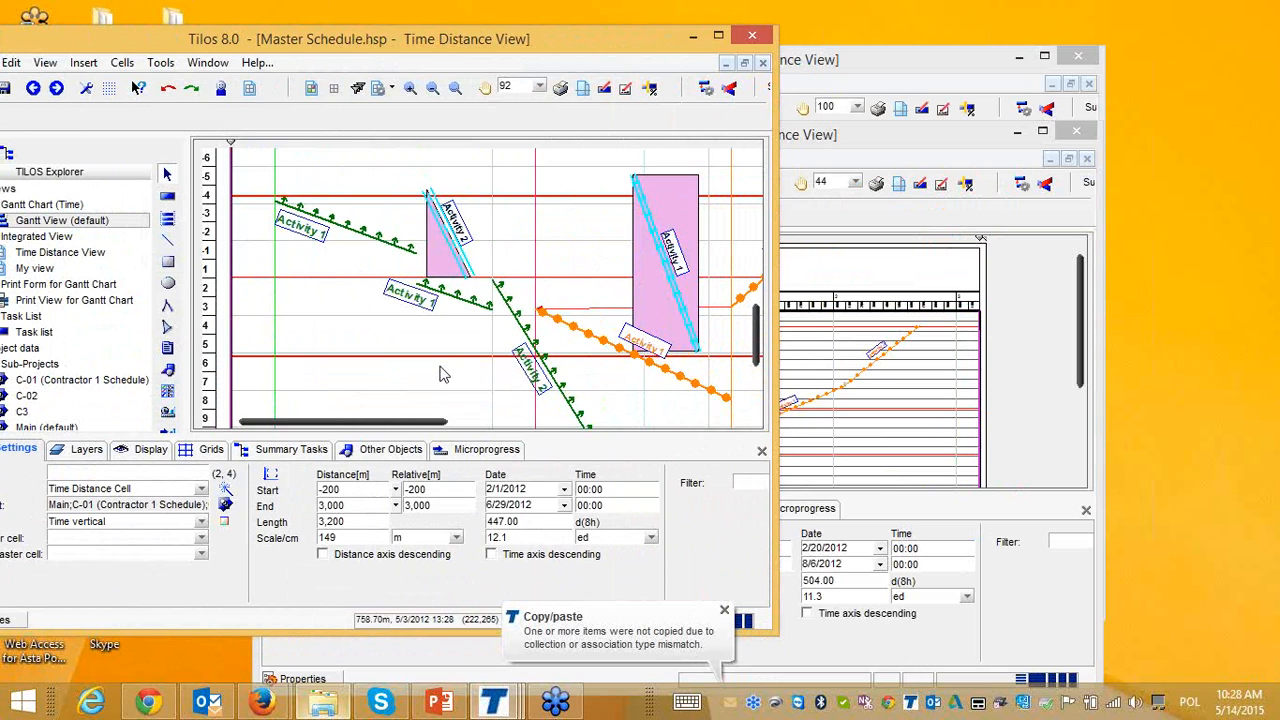
{"action": "left_click", "coordinate": [921, 58]}
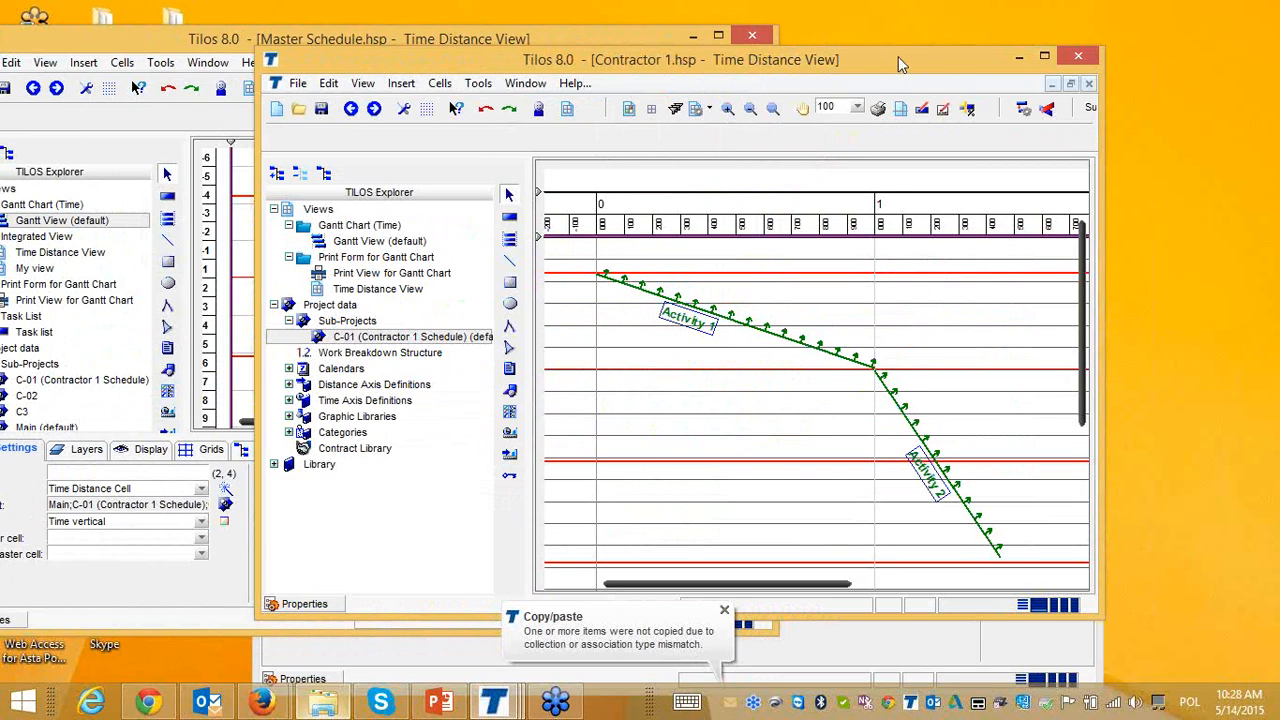
{"action": "left_click_drag", "start_coordinate": [900, 65], "coordinate": [974, 50]}
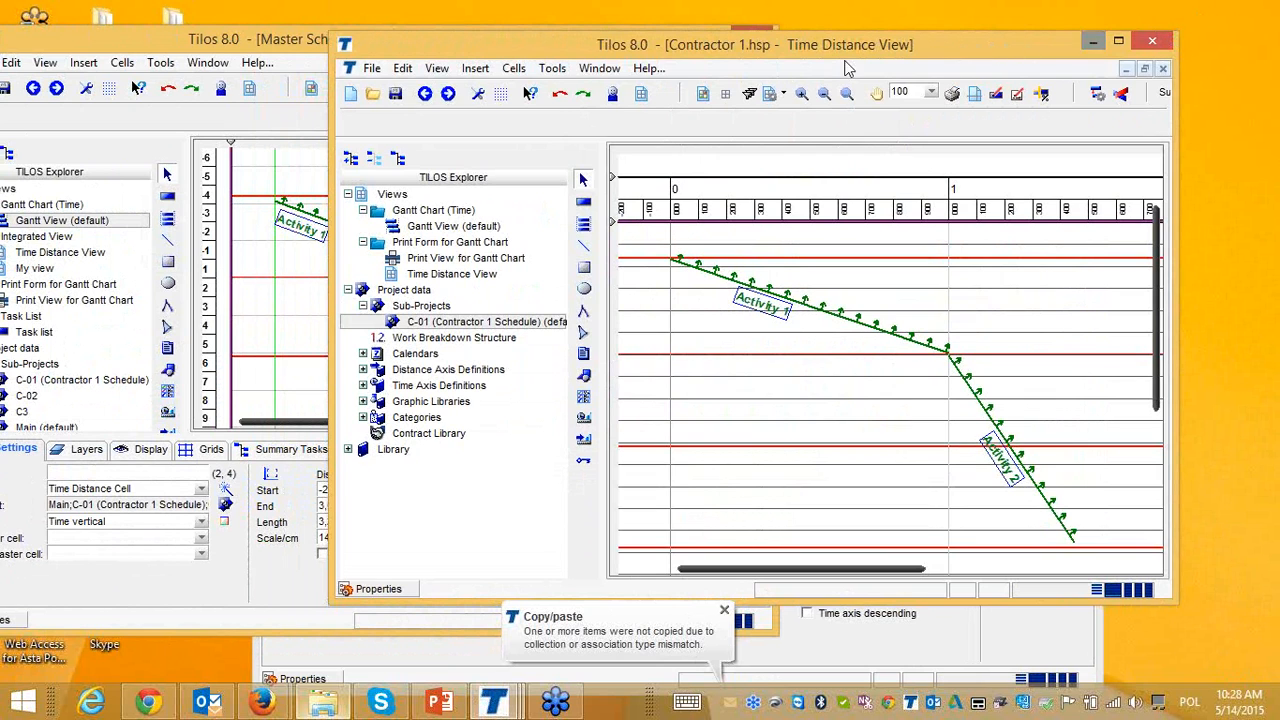
{"action": "left_click_drag", "start_coordinate": [522, 47], "coordinate": [783, 75]}
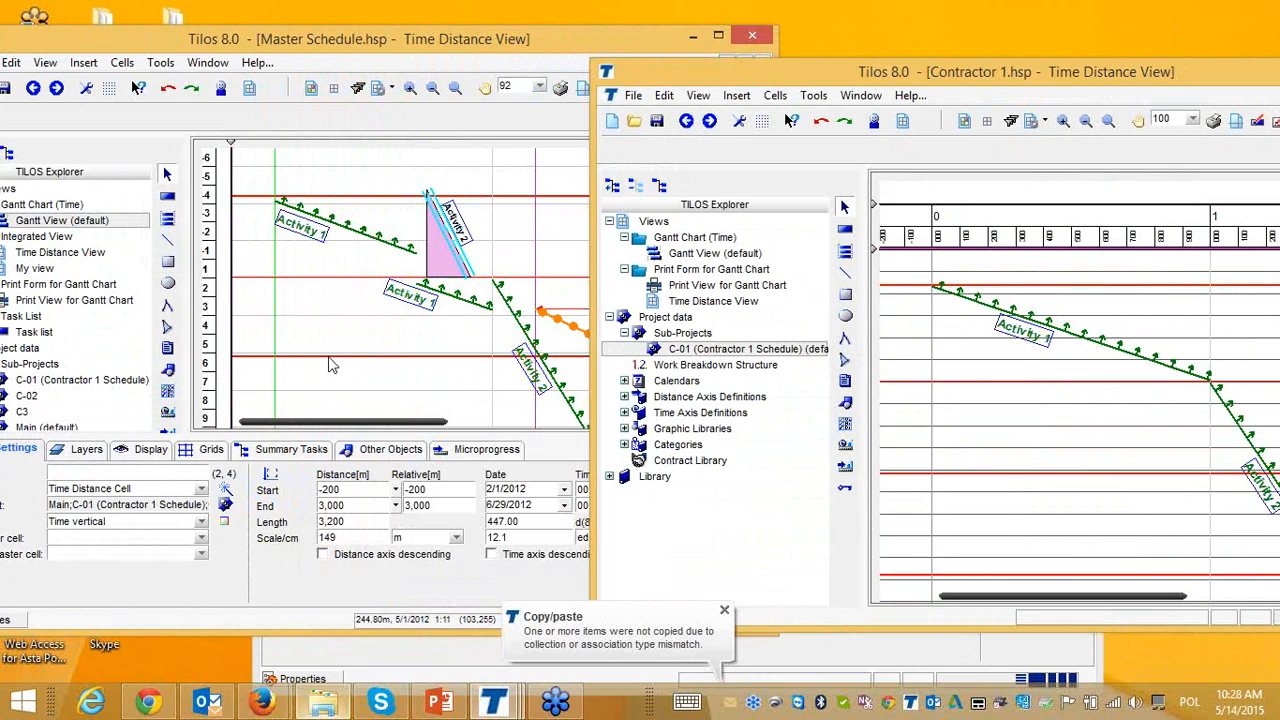
Copy the C-01 (Contractor 1 Schedule) sub-project from the Master Schedule onto the C-01 sub-project in Contractor 1.hsp, and bring that file's window forward
{"action": "left_click", "coordinate": [62, 388]}
{"action": "left_click_drag", "start_coordinate": [66, 388], "coordinate": [813, 360]}
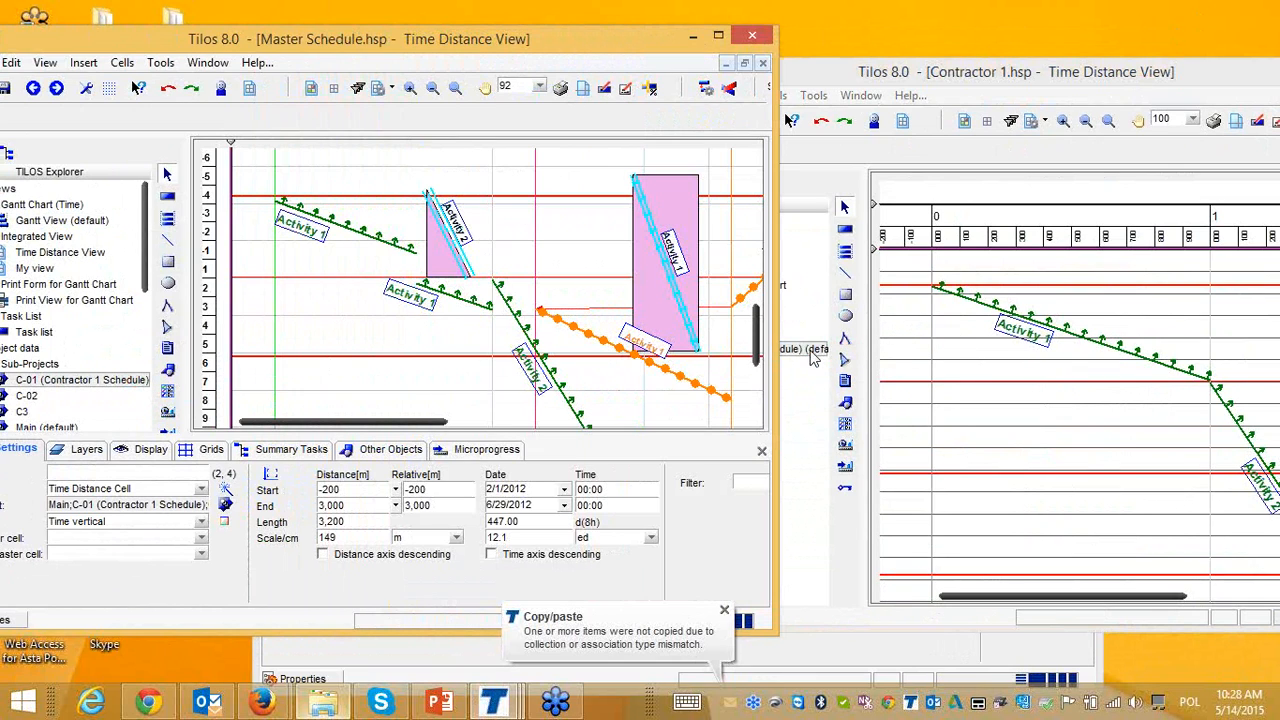
{"action": "left_click", "coordinate": [1103, 432]}
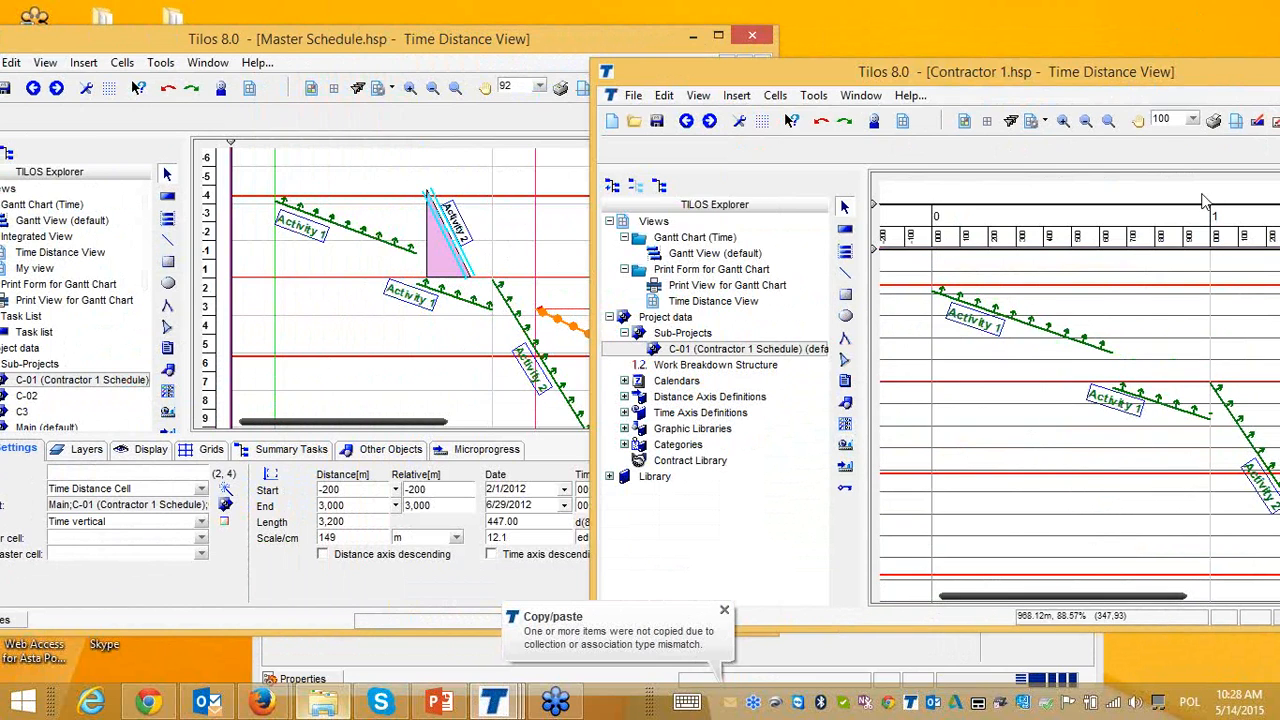
Reposition the Contractor 1.hsp and Master Schedule.hsp windows, and maximize the Master Schedule window
{"action": "left_click_drag", "start_coordinate": [1162, 70], "coordinate": [1054, 62]}
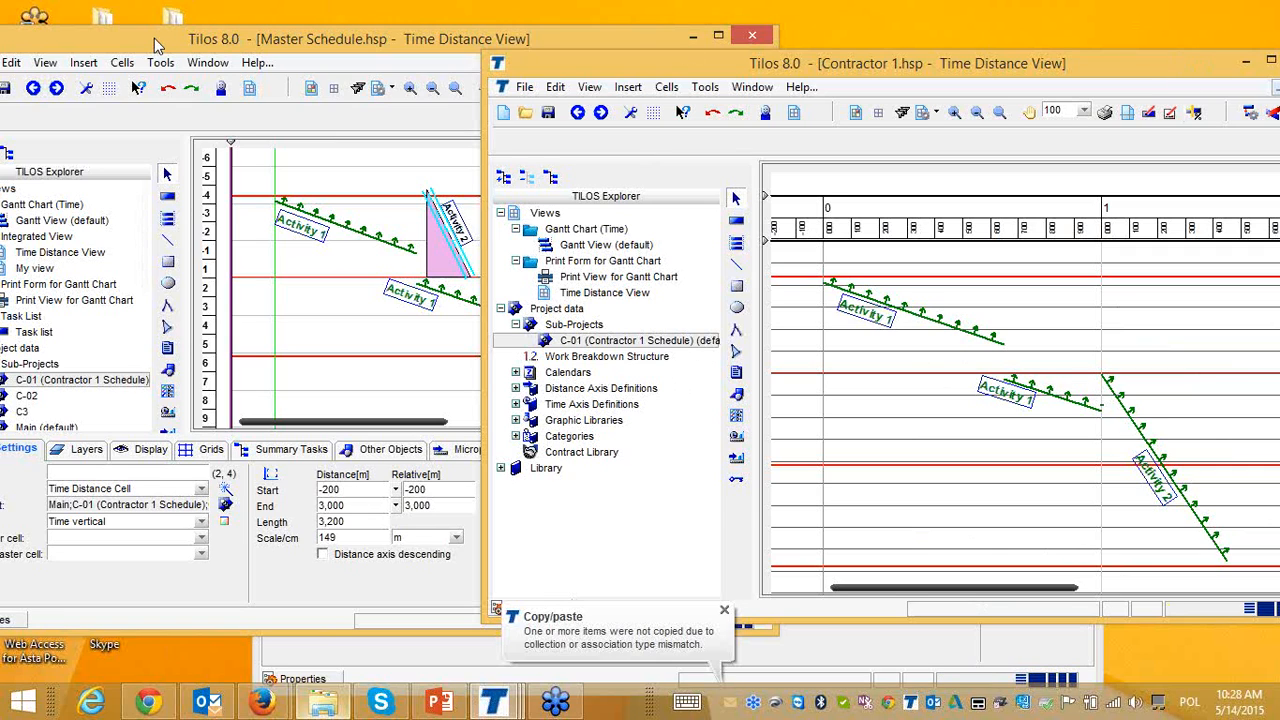
{"action": "left_click", "coordinate": [155, 42]}
{"action": "left_click_drag", "start_coordinate": [155, 42], "coordinate": [274, 55]}
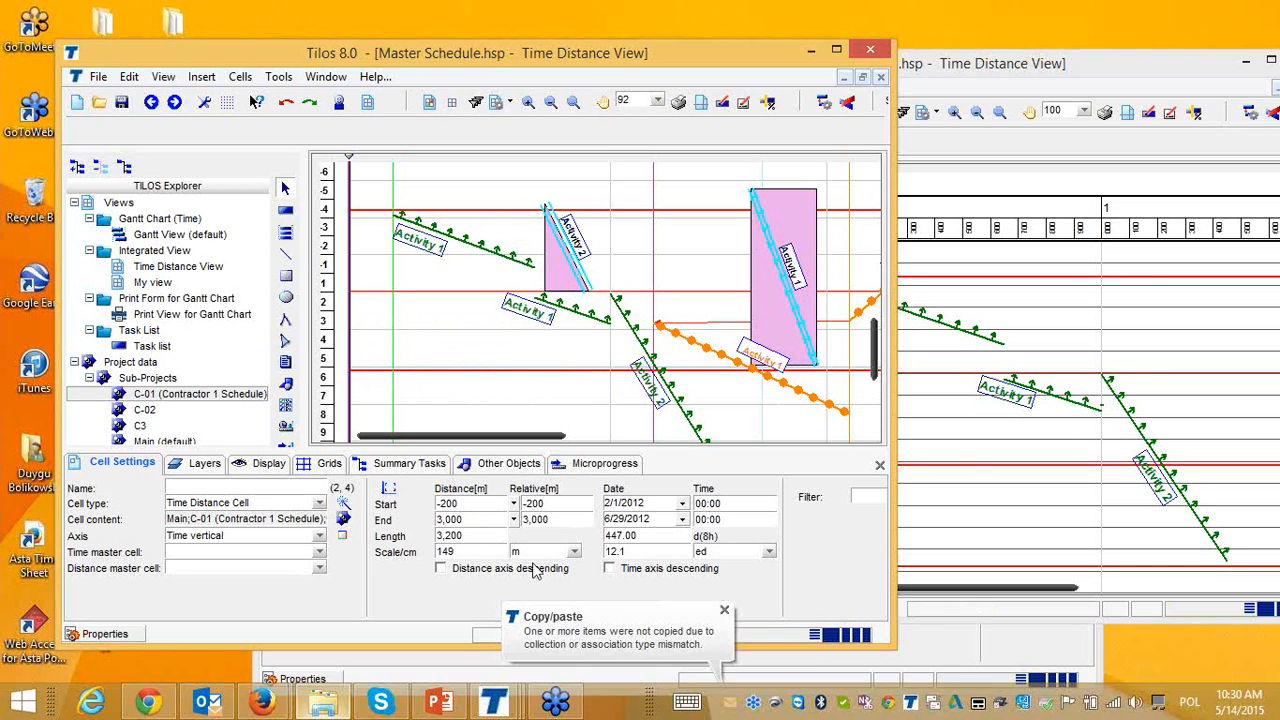
{"action": "mouse_move", "coordinate": [497, 703]}
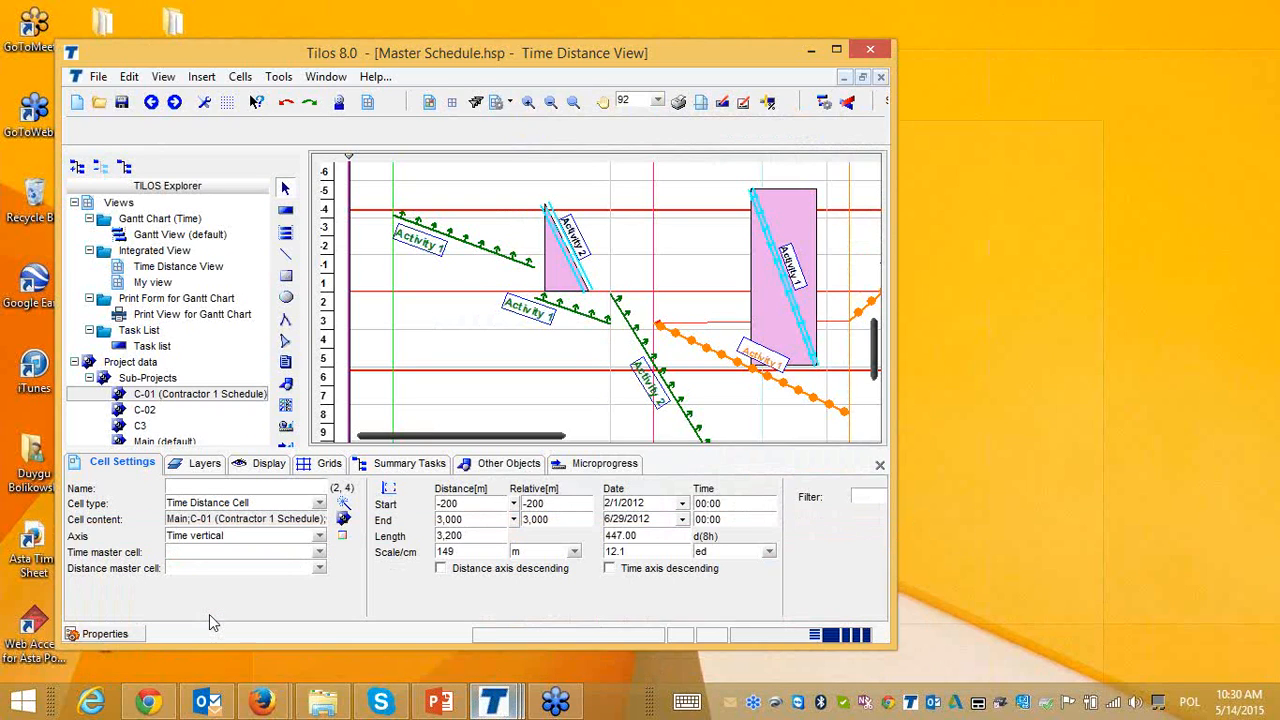
{"action": "left_click", "coordinate": [209, 614]}
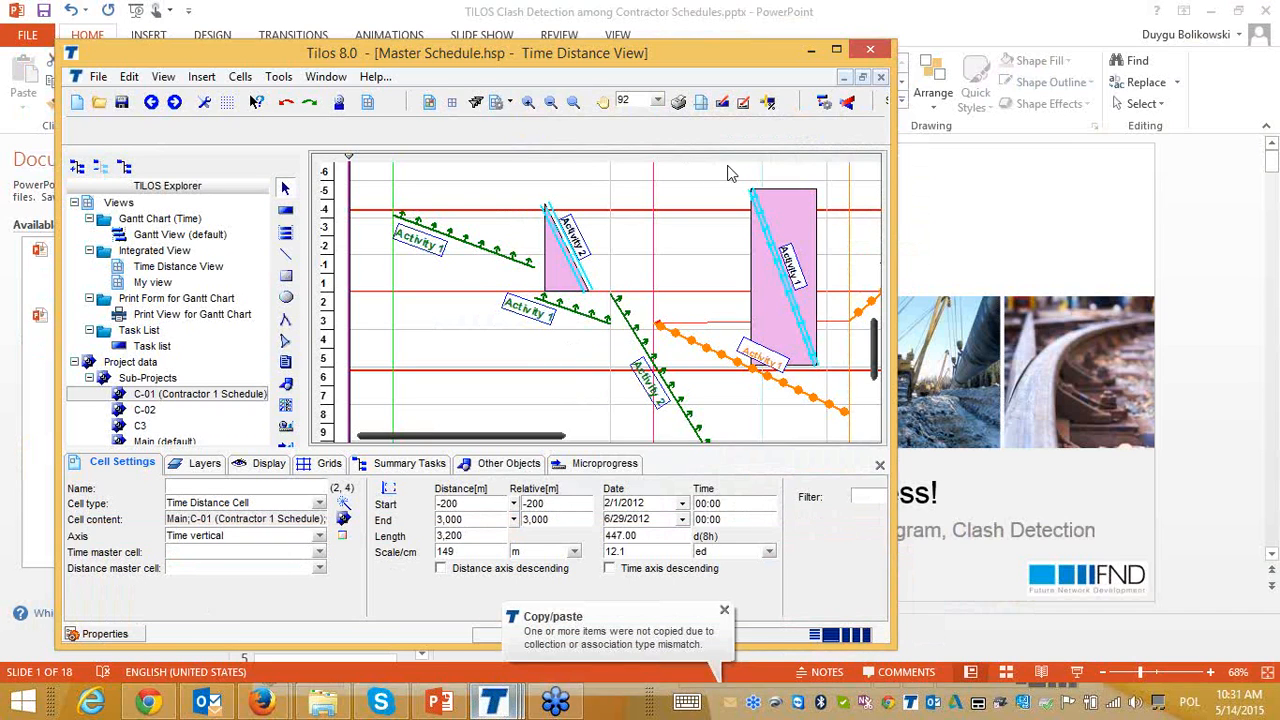
{"action": "left_click_drag", "start_coordinate": [747, 53], "coordinate": [723, 141]}
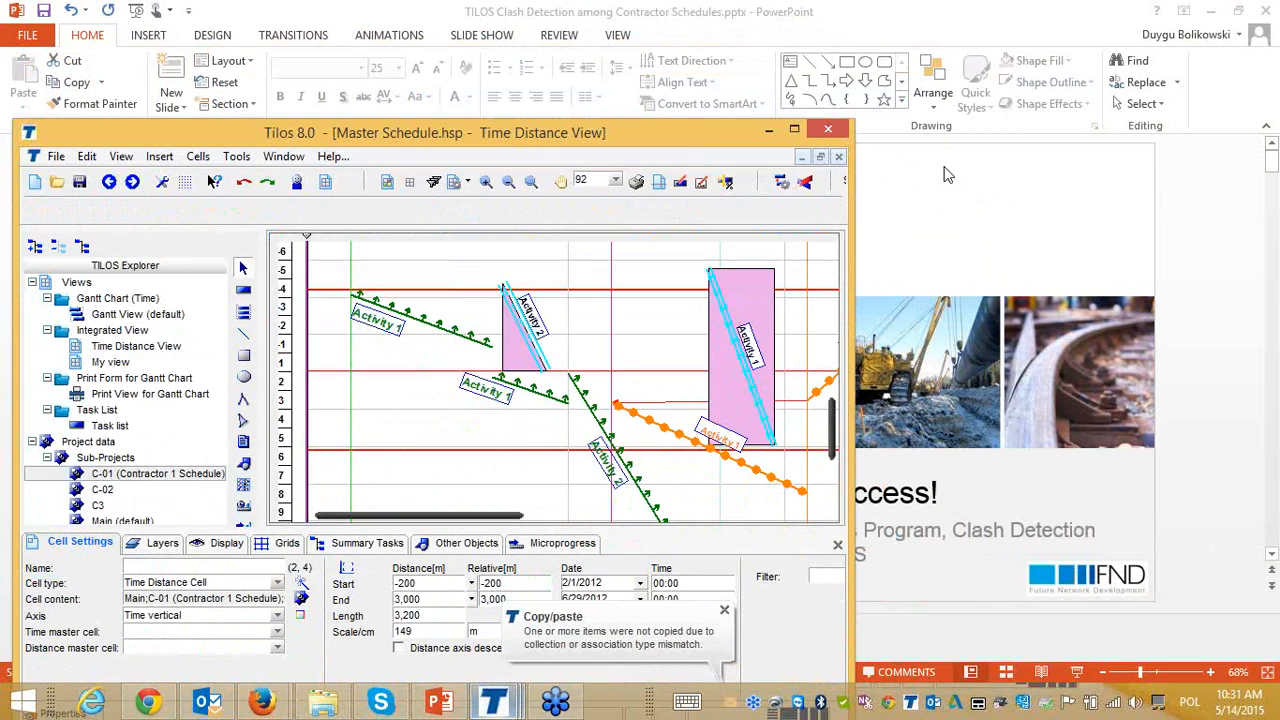
{"action": "left_click", "coordinate": [794, 128]}
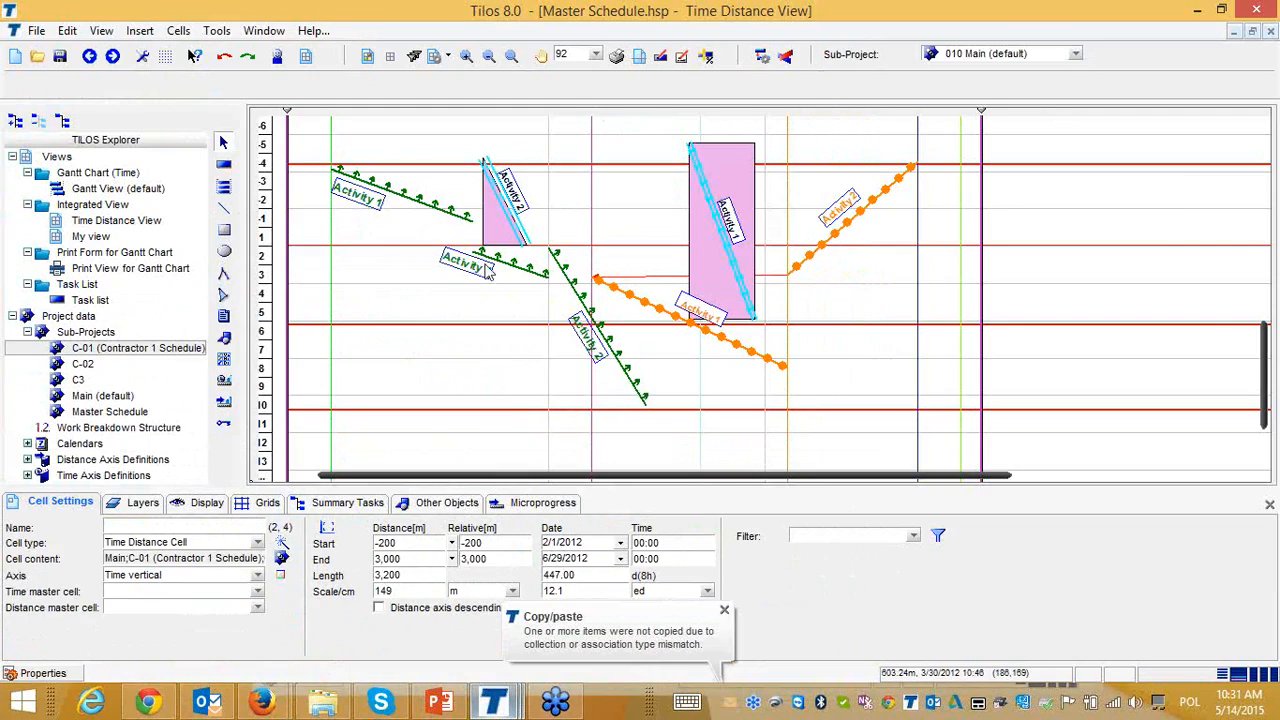